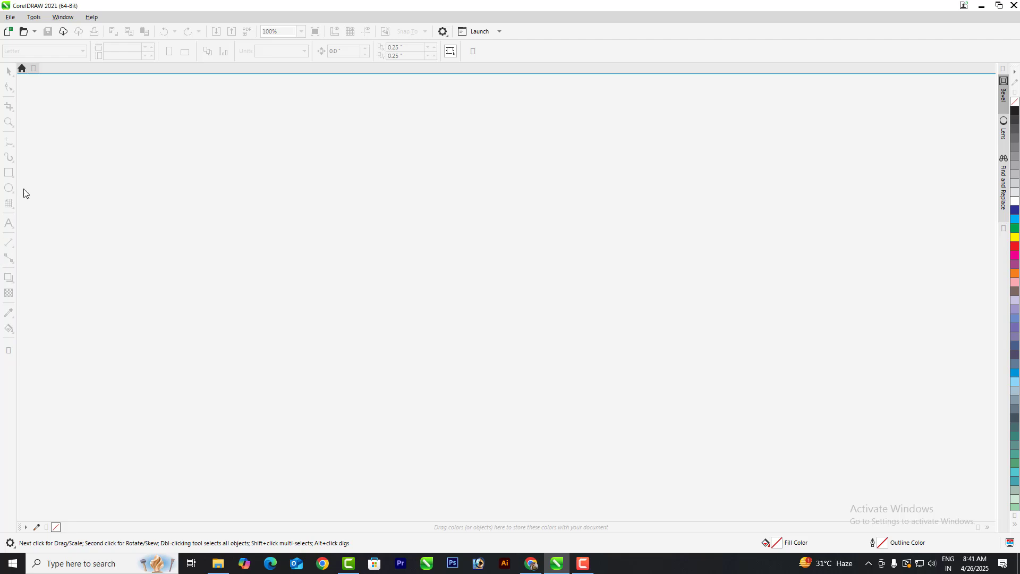
Create a new one-page Letter document in CMYK colour mode at 300 dpi
click(10, 16)
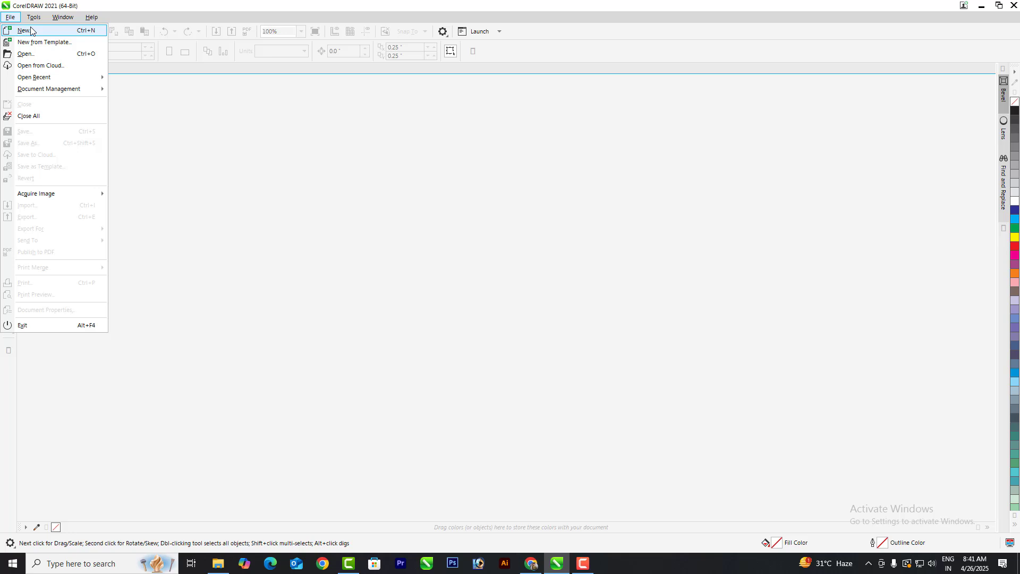
click(30, 30)
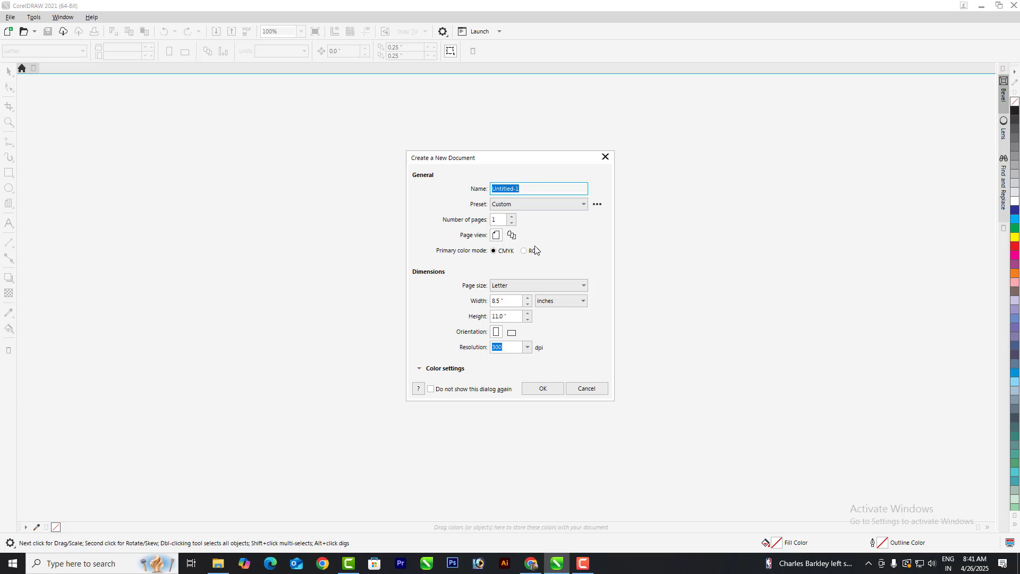
click(542, 388)
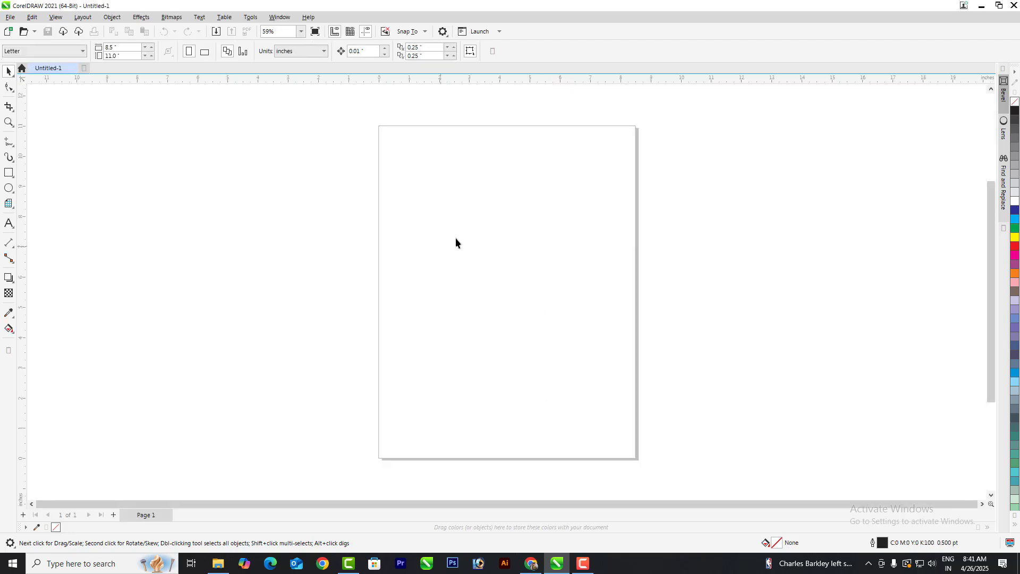
Set the page dimensions to 10 by 8 inches and switch the page to portrait orientation
click(127, 47)
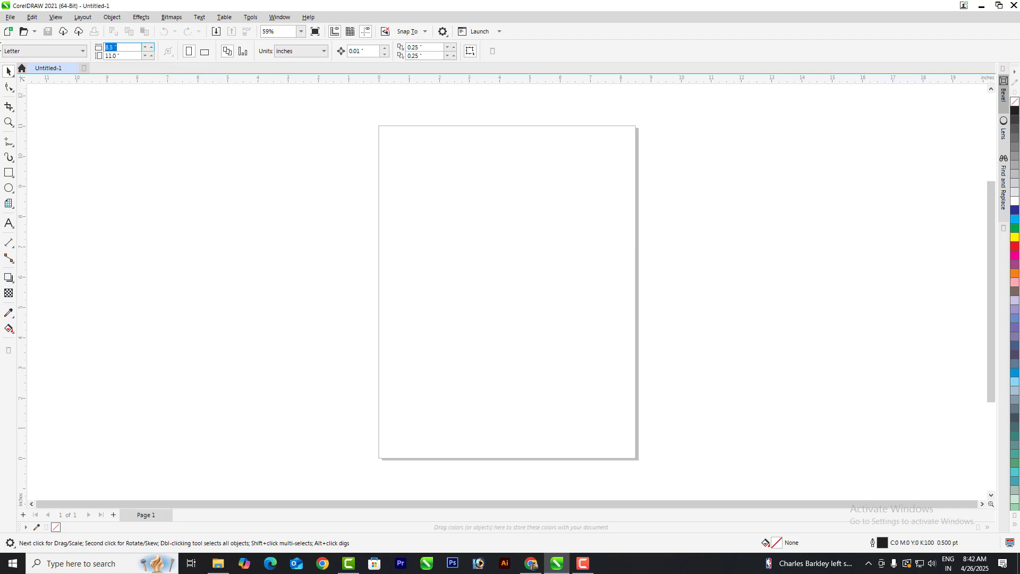
text(10)
click(128, 53)
text(8)
key(Return)
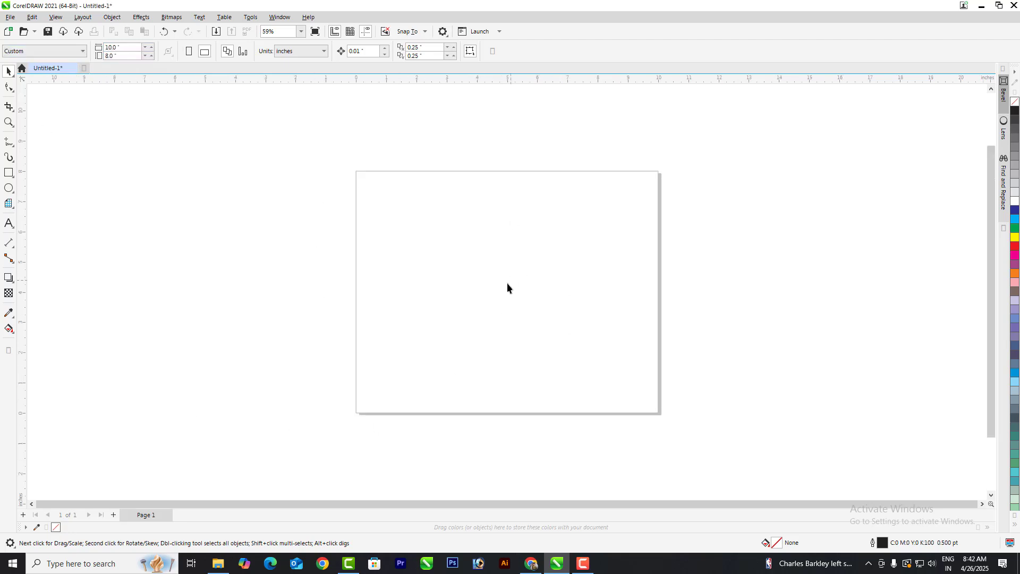
click(191, 52)
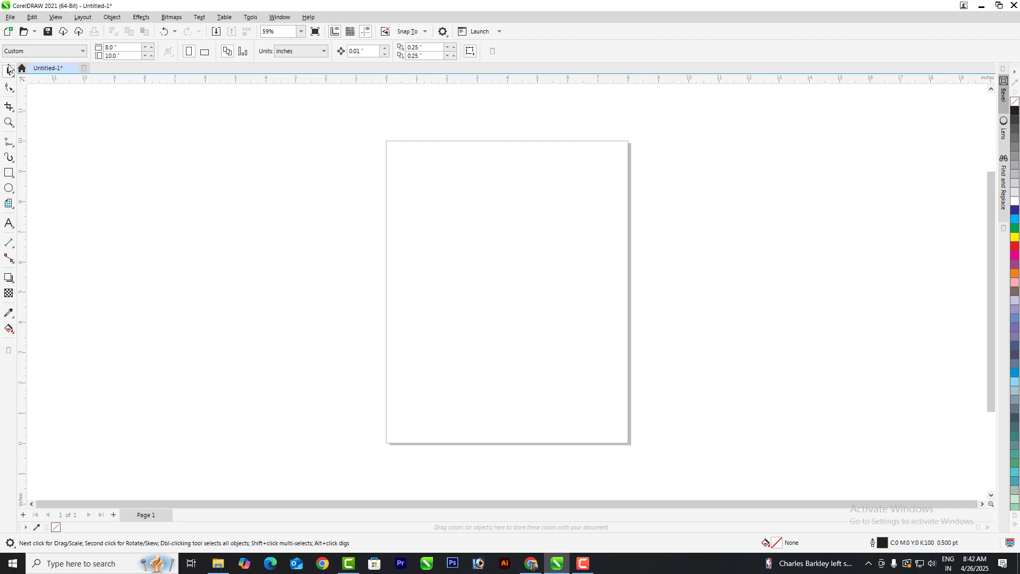
click(10, 208)
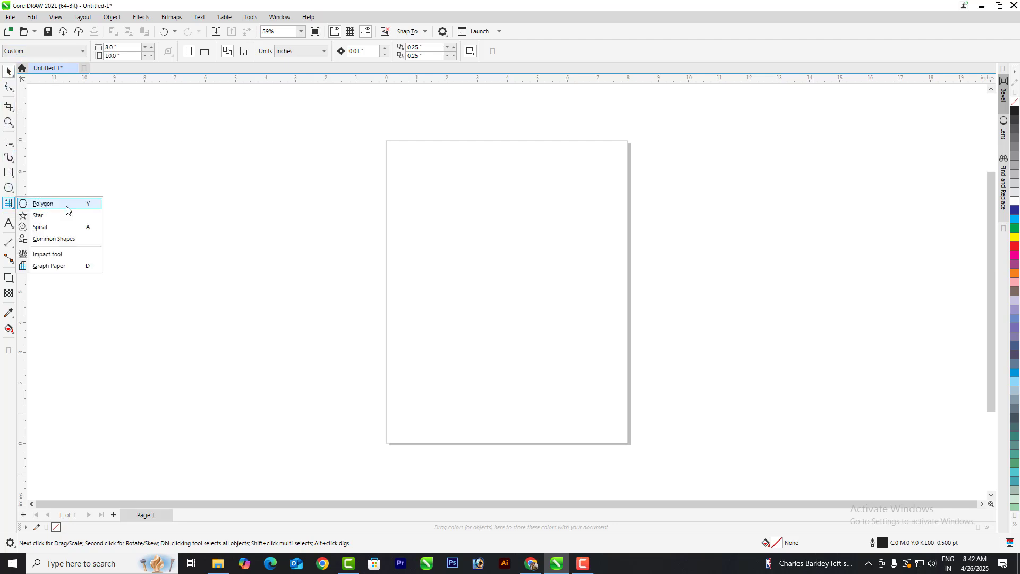
click(10, 188)
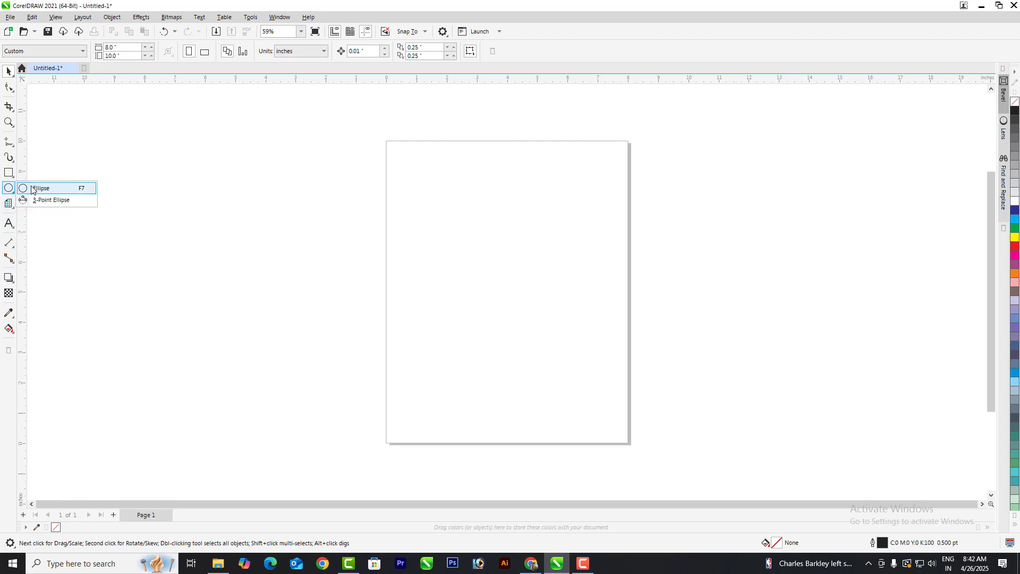
click(11, 205)
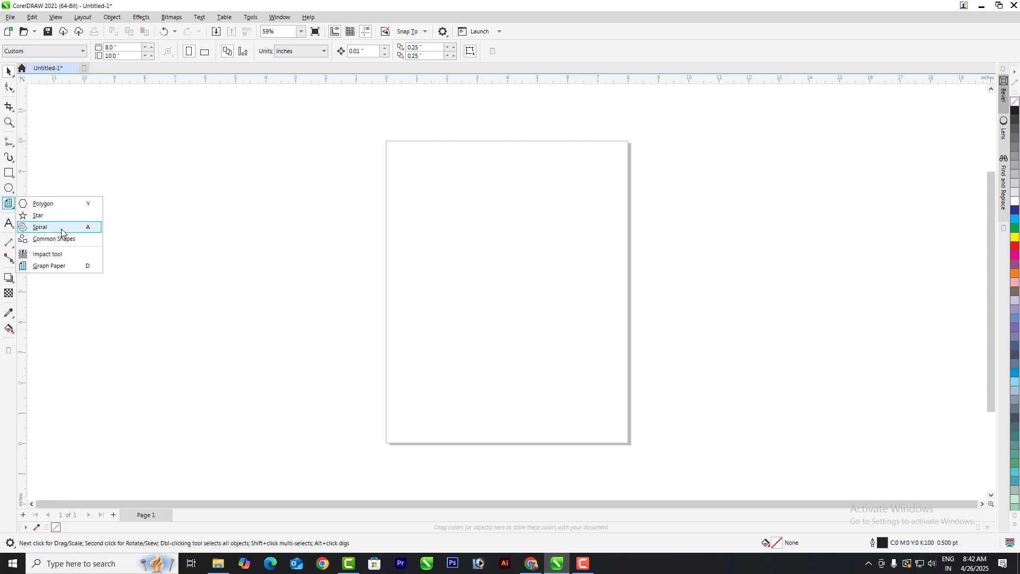
Switch to Chrome to view the YouTube channel's subscription notification options, and return to the CorelDRAW document
click(533, 563)
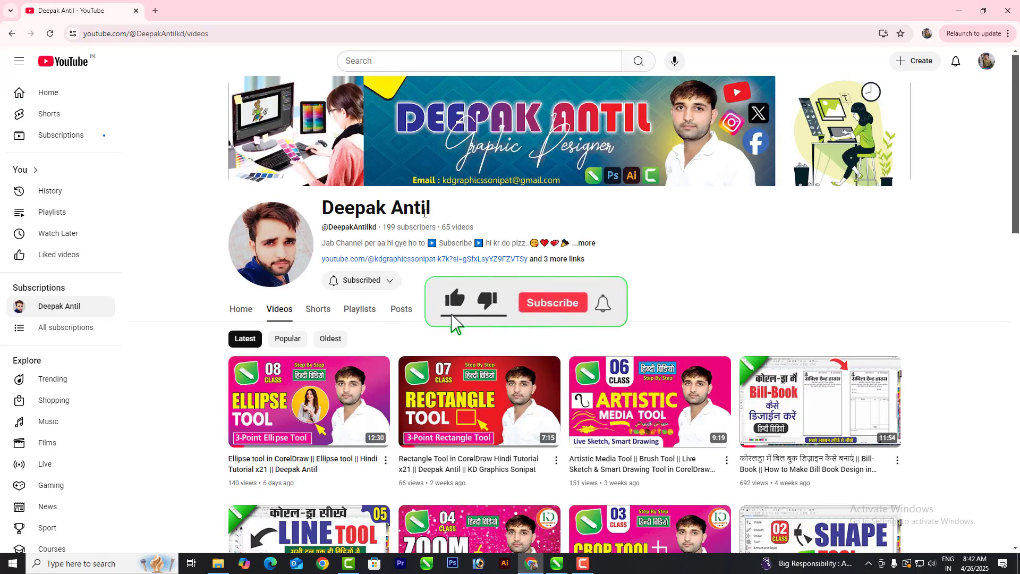
click(386, 286)
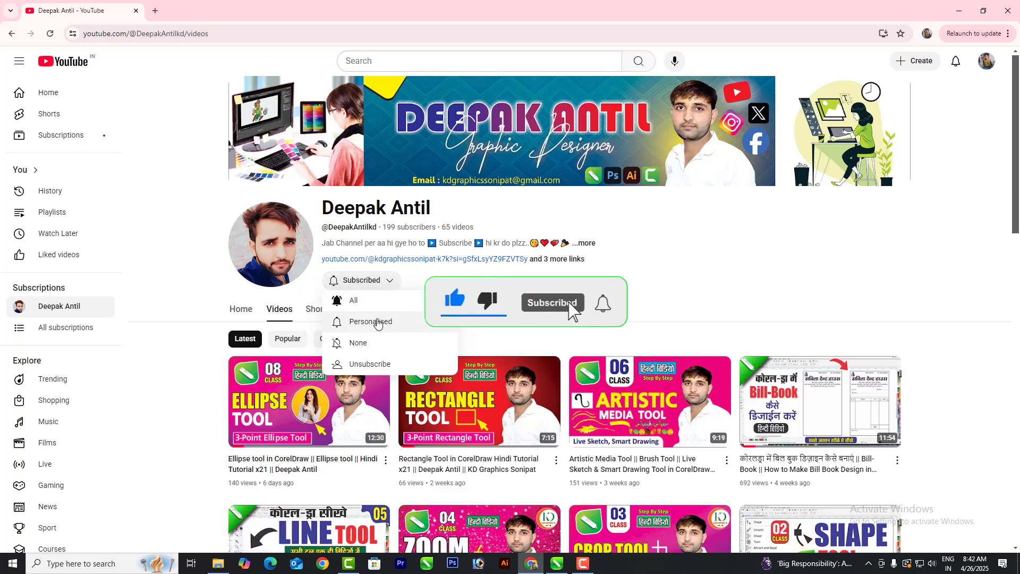
click(190, 335)
mouse_move(556, 563)
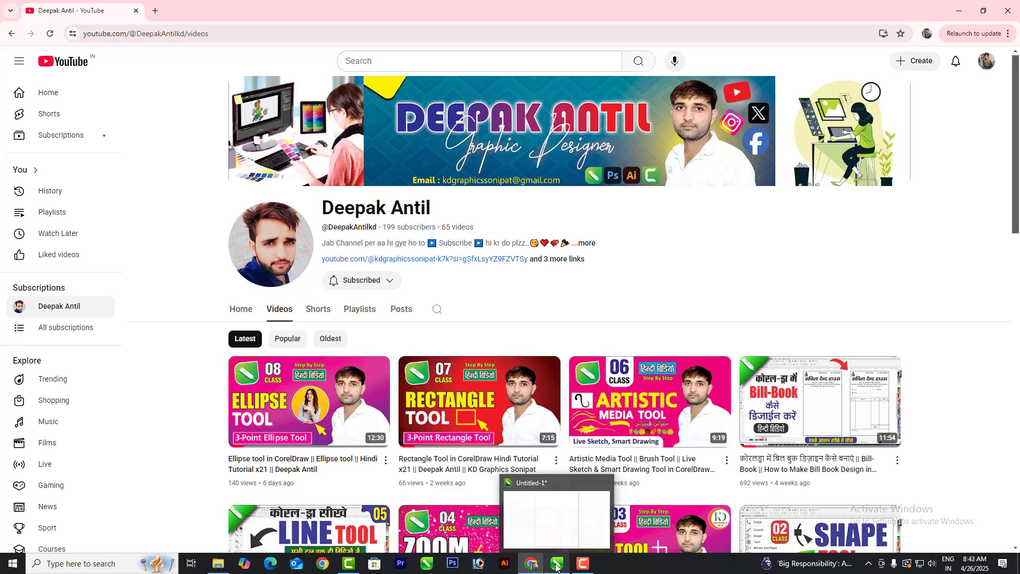
click(552, 519)
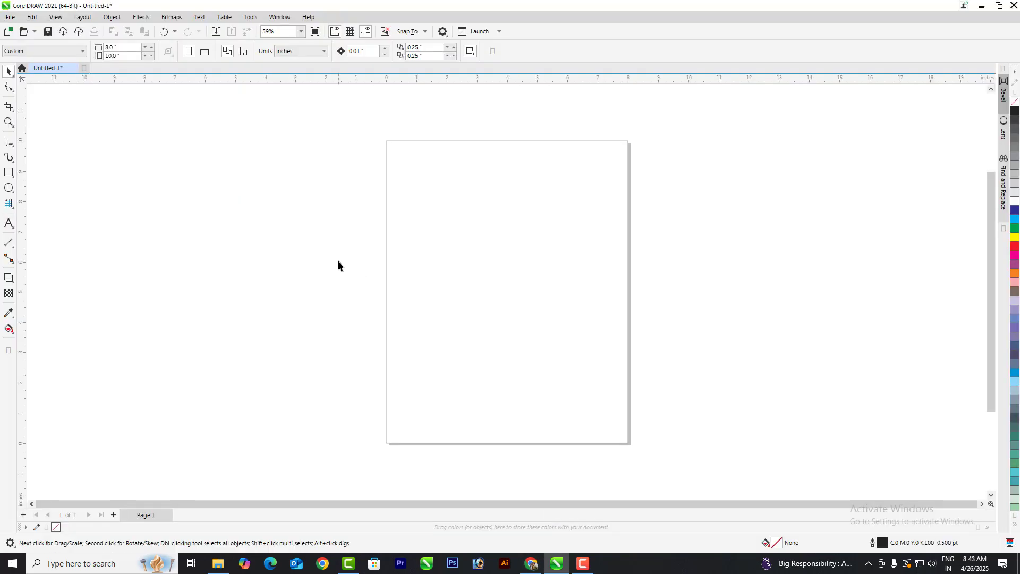
Draw a five-sided polygon about 2.4 by 2.3 inches in the upper-left area of the page
click(9, 203)
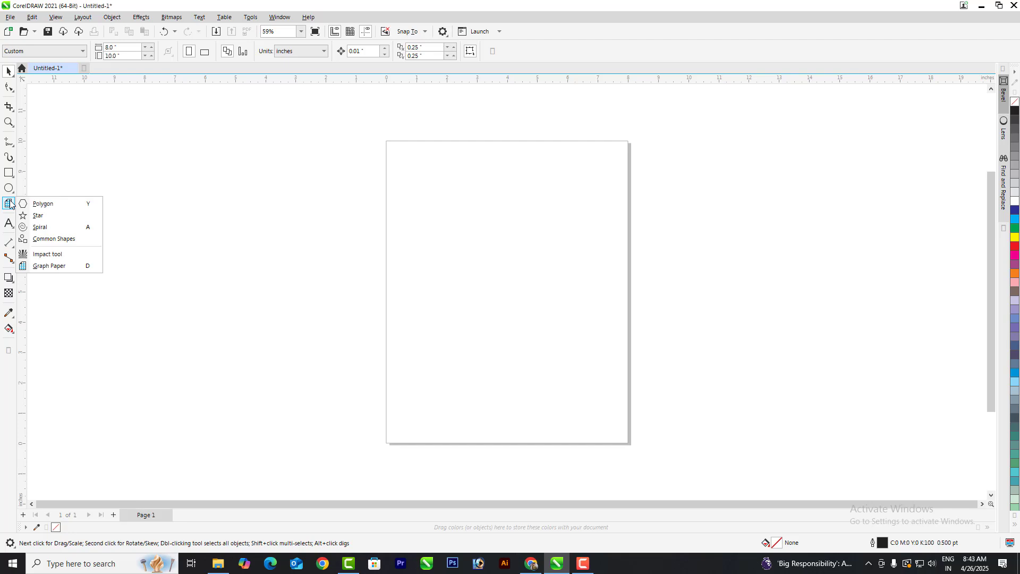
click(43, 204)
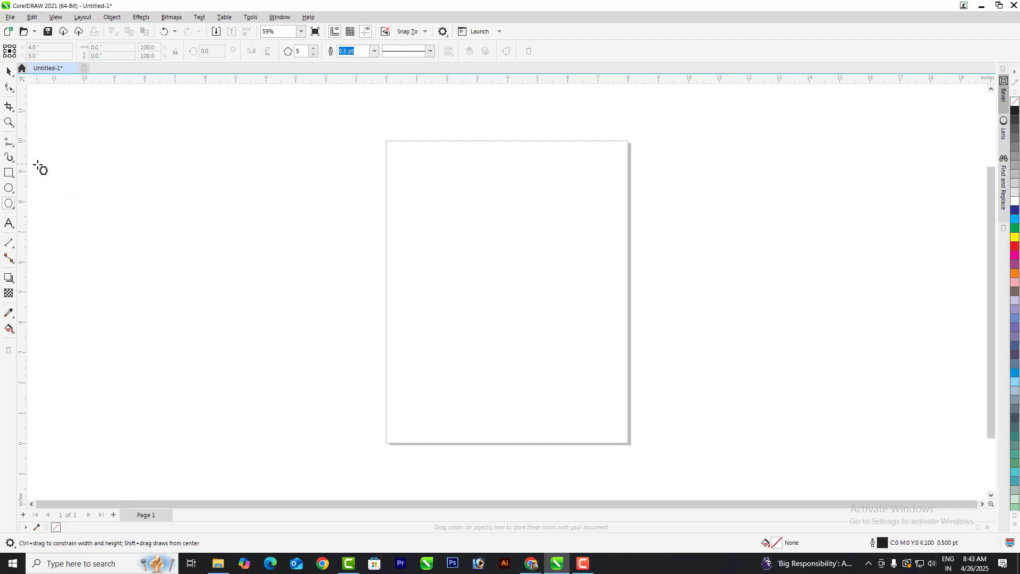
scroll(48, 168, down, 1)
scroll(373, 193, up, 1)
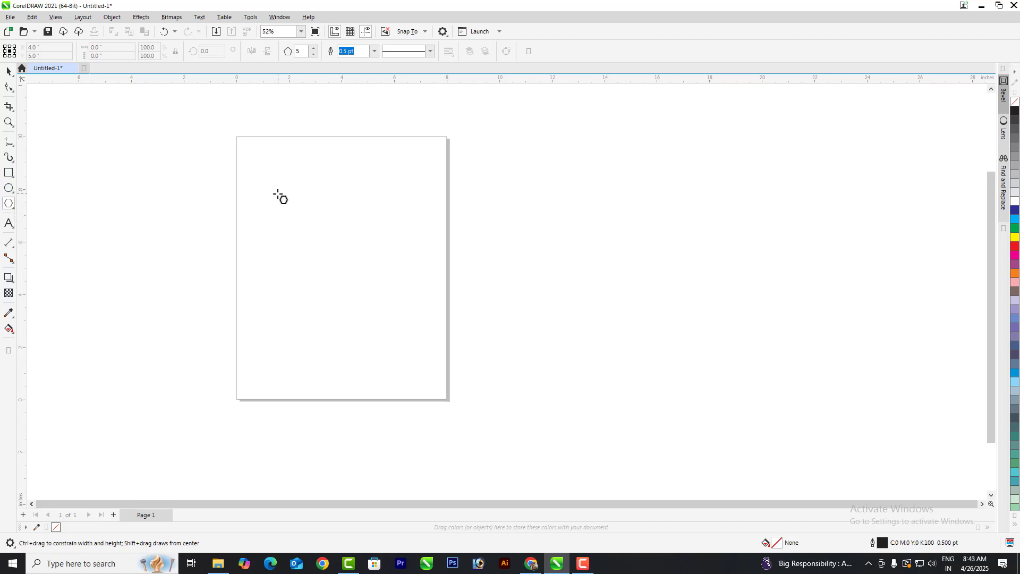
drag(278, 194, 294, 221)
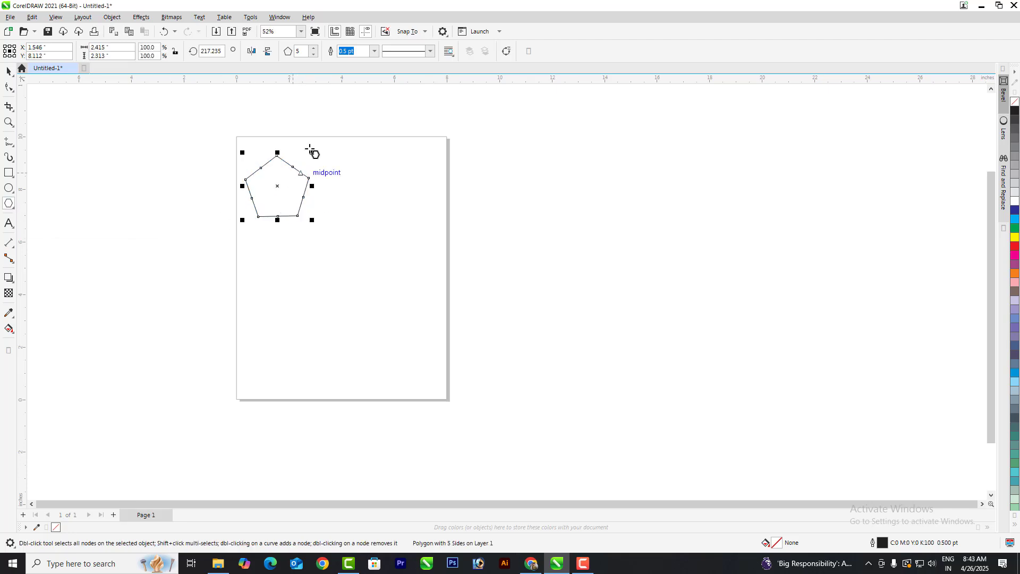
Raise the polygon's number of sides to 11 and bring it down to 7
scroll(301, 159, up, 2)
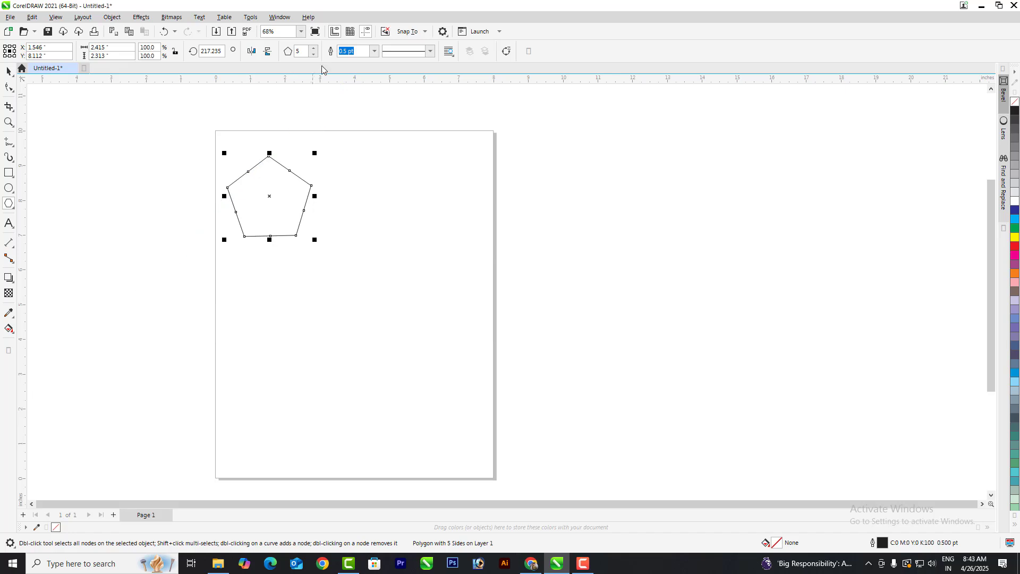
click(314, 49)
click(314, 49)
click(315, 49)
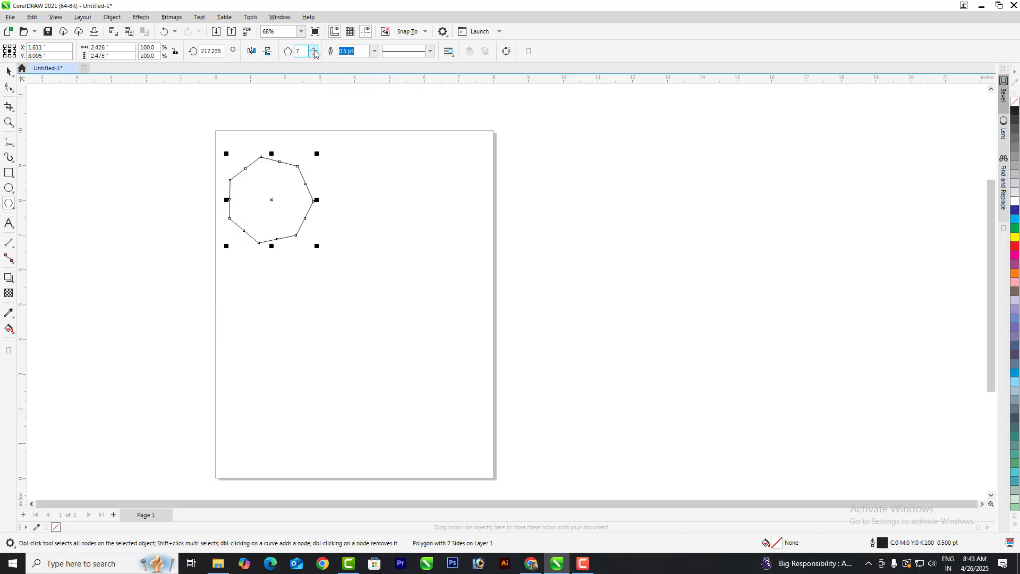
click(314, 49)
click(315, 48)
click(315, 49)
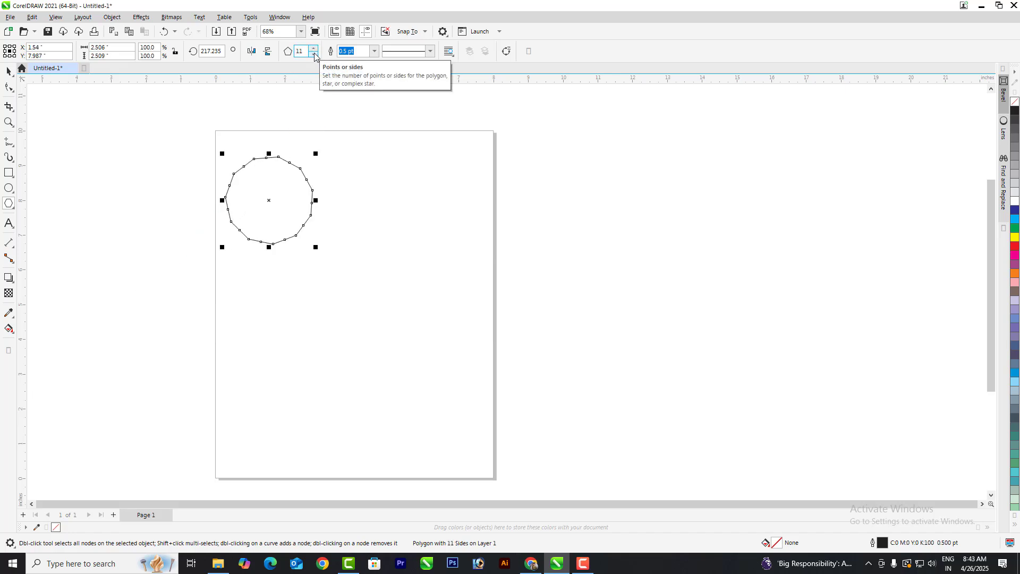
click(314, 54)
click(314, 54)
click(314, 53)
click(314, 54)
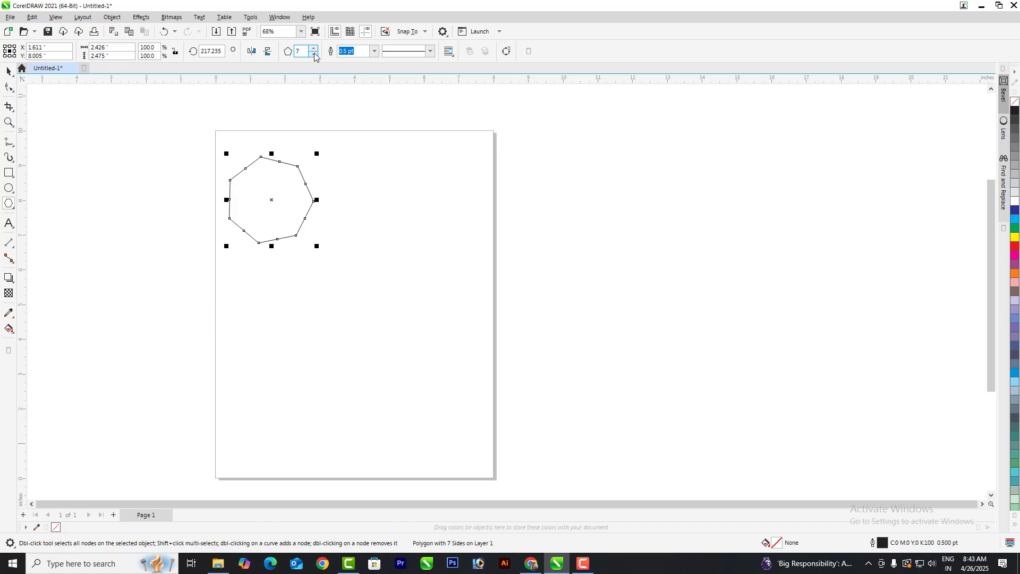
Try mirroring the seven-sided polygon vertically and horizontally, and return it to its original orientation
click(267, 52)
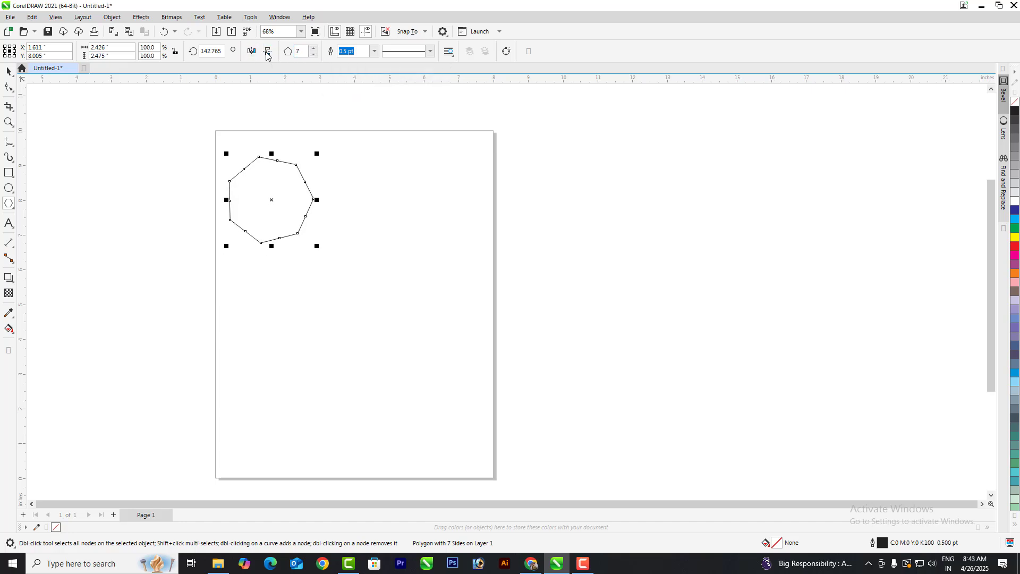
click(266, 53)
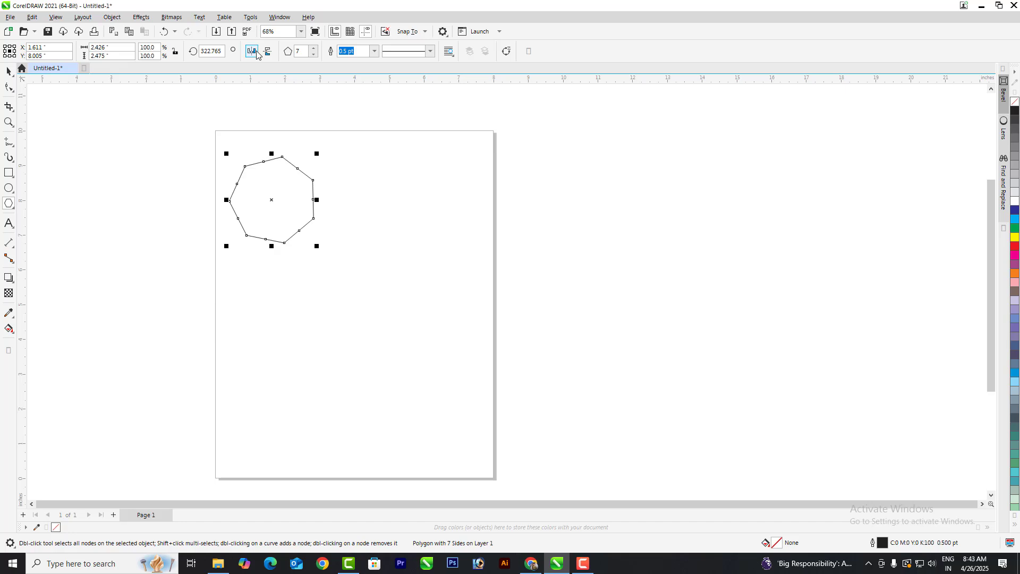
click(266, 52)
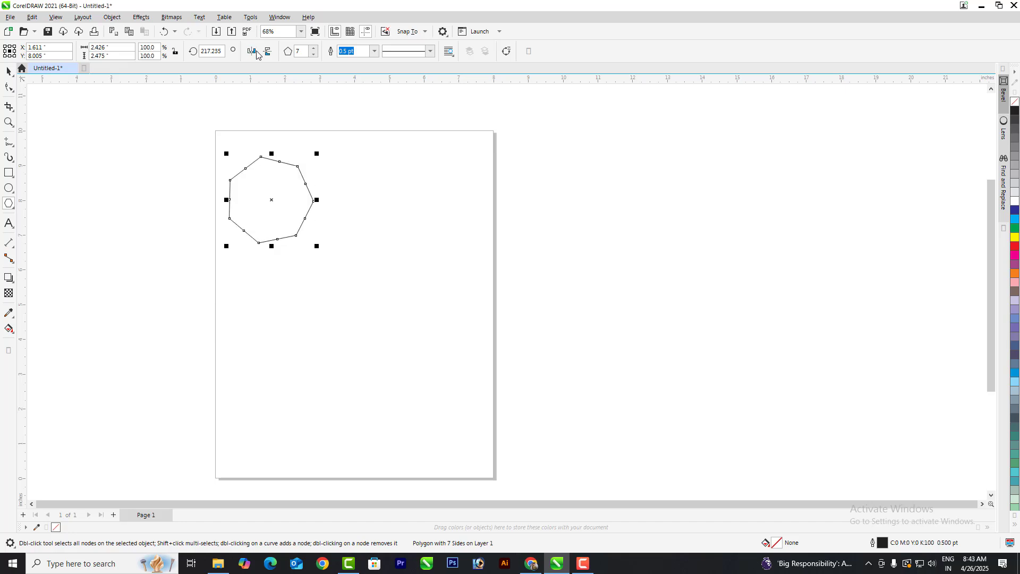
Set the seven-sided polygon's rotation angle to 360 degrees
double_click(223, 51)
text(4)
key(BackSpace)
text(360)
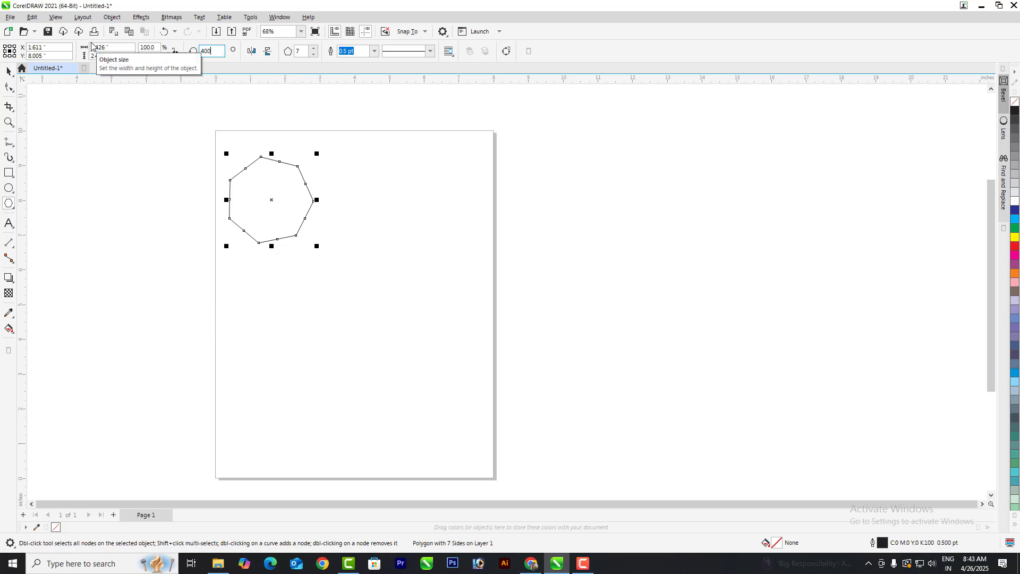
key(Return)
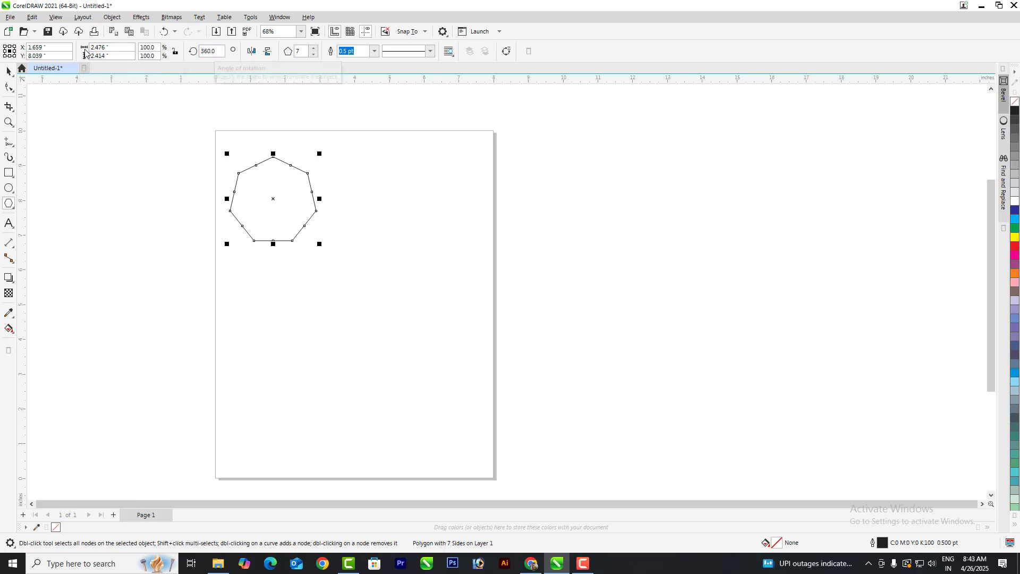
Enlarge the polygon proportionally with the Pick tool to about 4.9 by 4.8 inches, keeping its upper-left corner fixed
key(space)
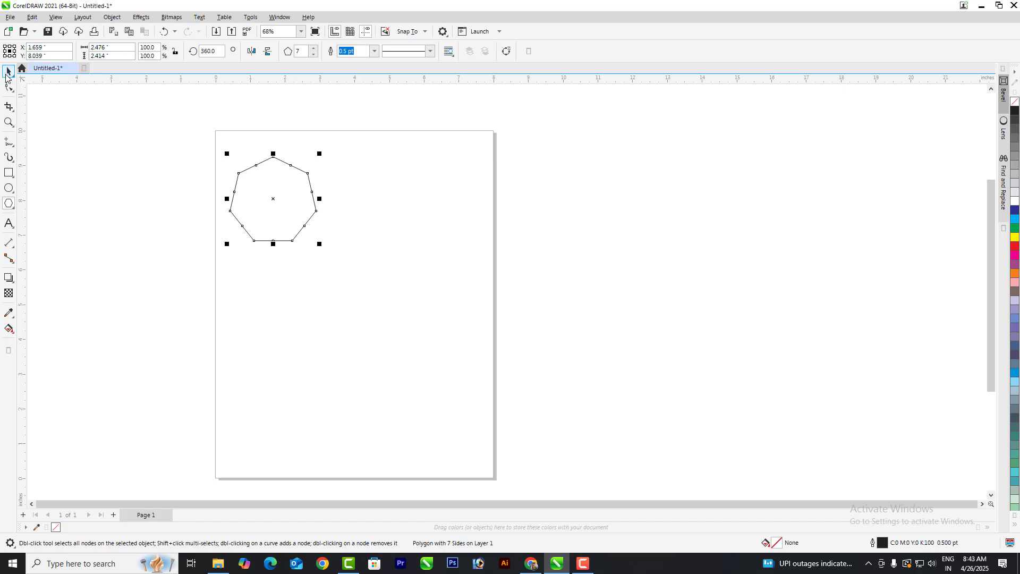
drag(320, 244, 345, 274)
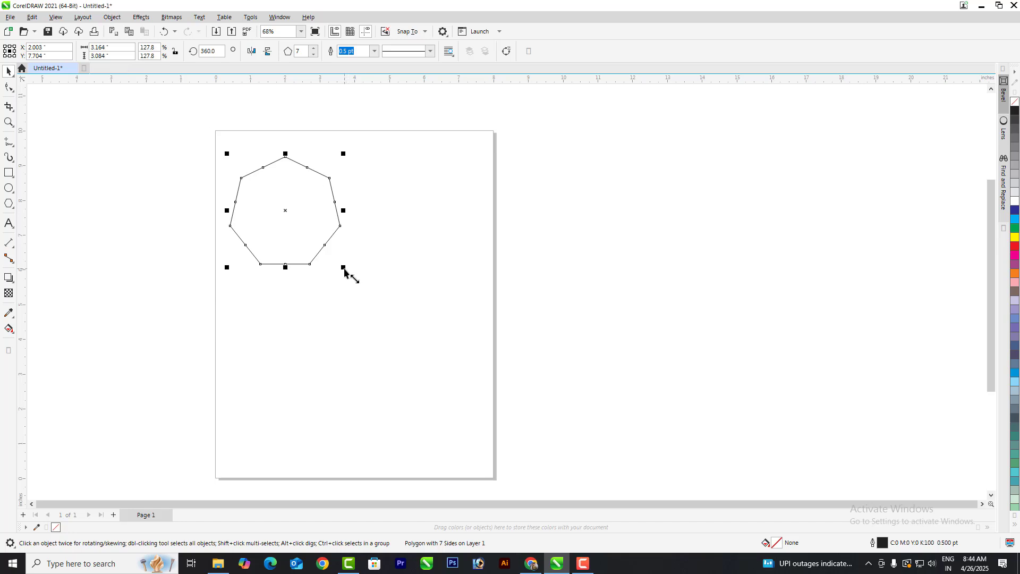
drag(346, 271, 409, 325)
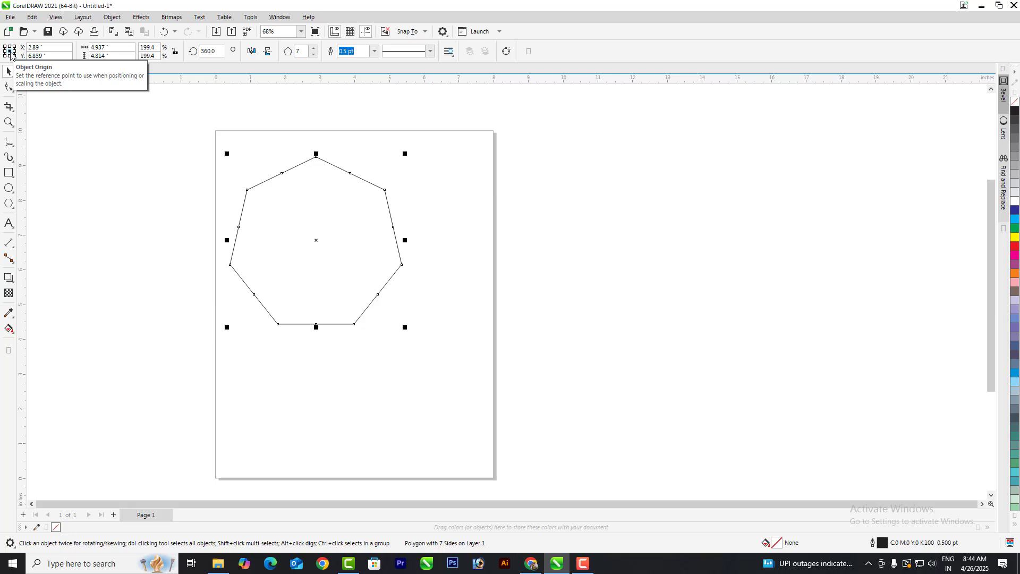
Try increasing the enlarged polygon's side count beyond 10, and set it back to 7 sides
click(313, 48)
click(313, 48)
click(313, 48)
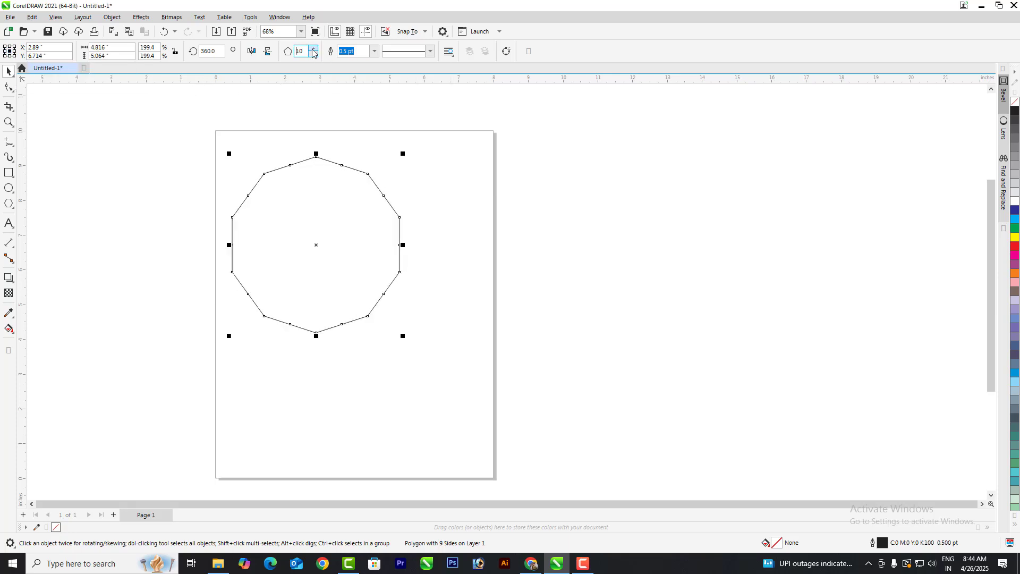
click(313, 49)
click(313, 48)
click(313, 54)
click(313, 53)
click(313, 54)
click(313, 54)
click(312, 53)
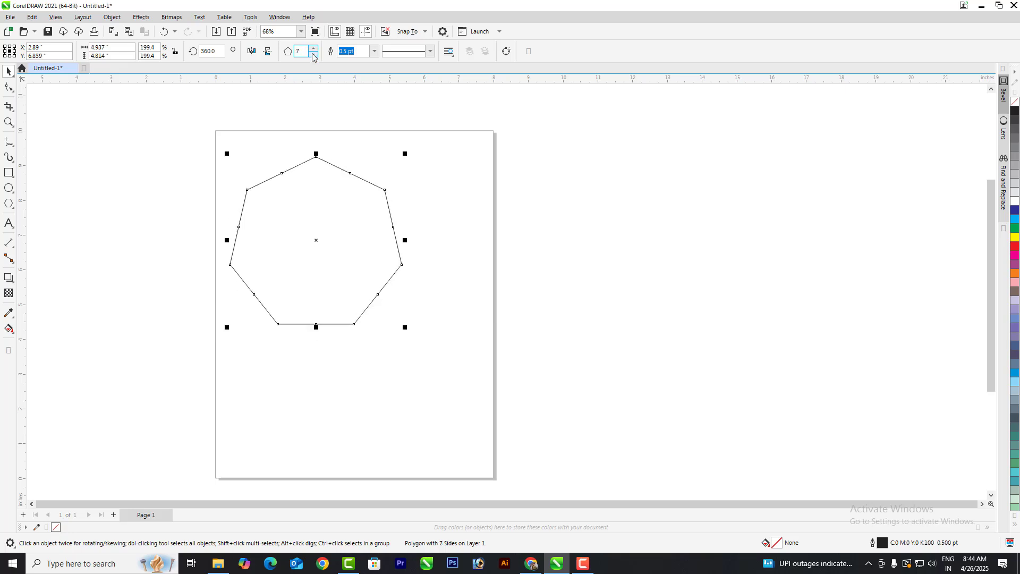
Try a 24 pt outline on the polygon and settle on an outline width of 2.0 pt
click(371, 53)
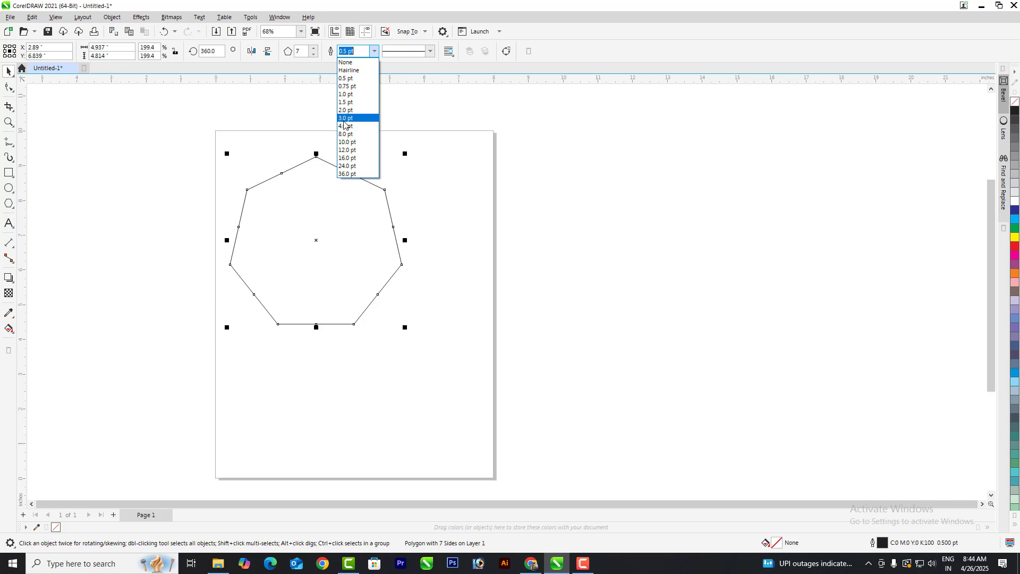
click(350, 166)
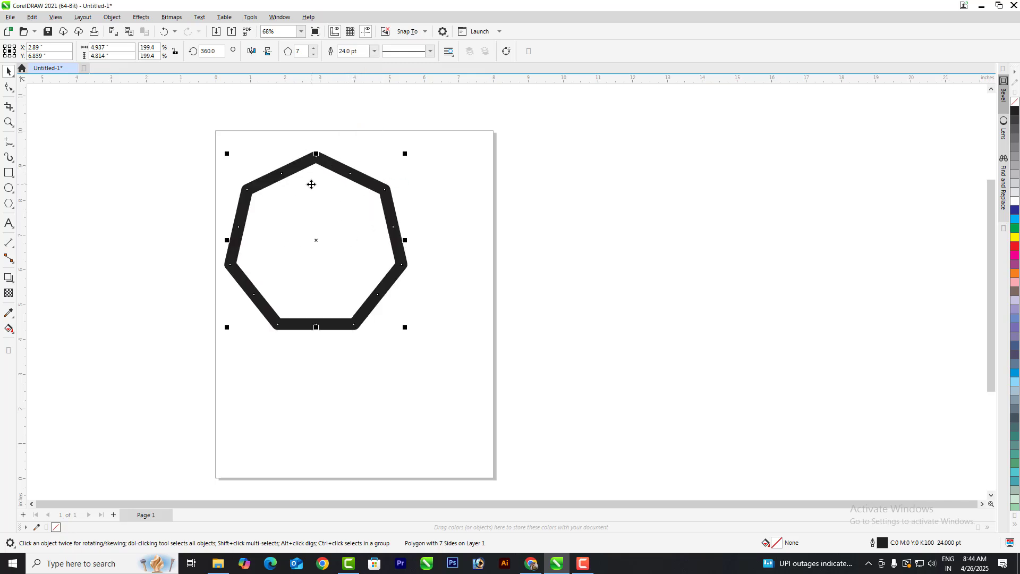
click(374, 51)
click(349, 108)
Try several dotted and dashed line styles on the seven-sided polygon's outline
click(429, 51)
click(415, 129)
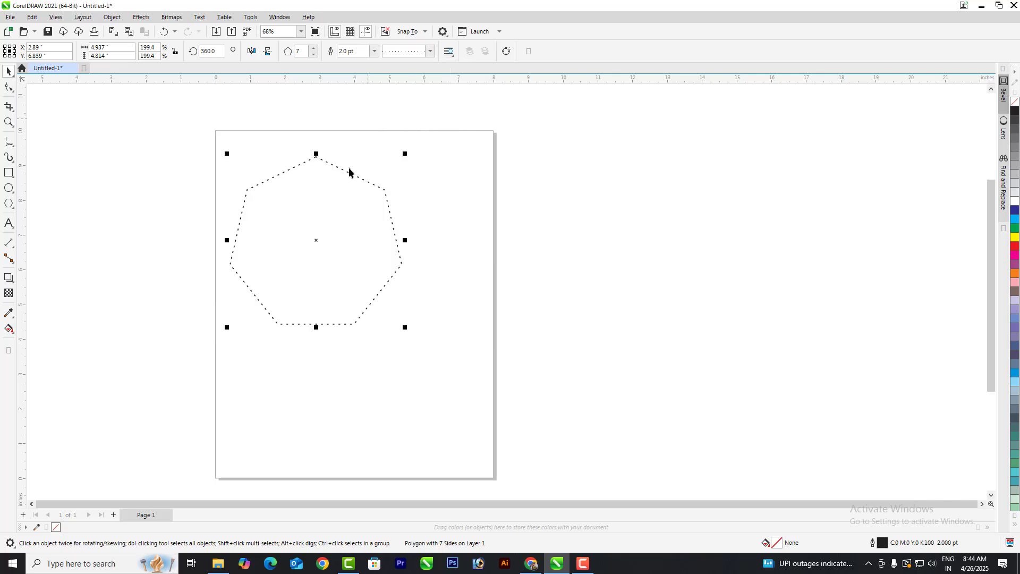
click(431, 51)
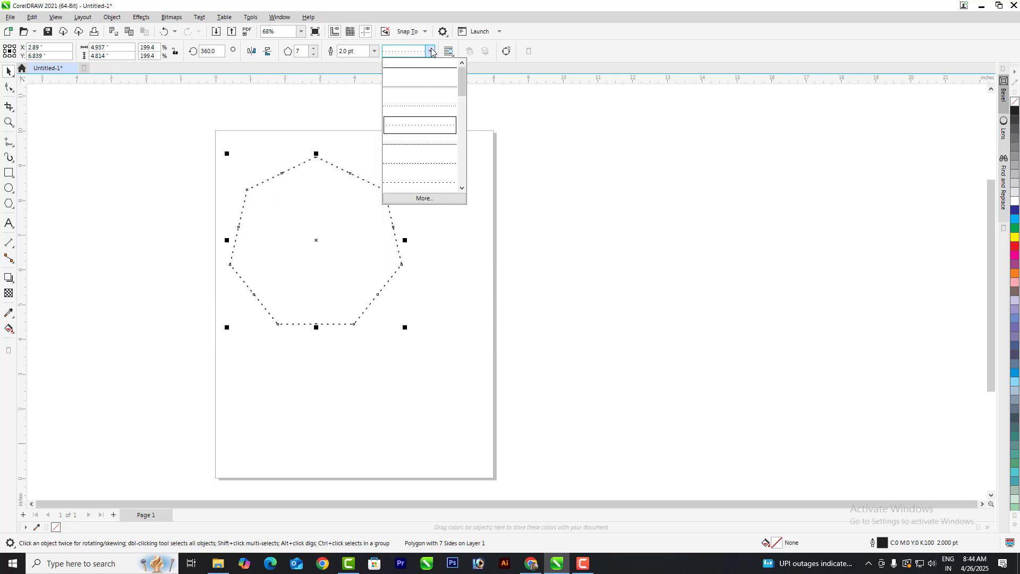
click(412, 141)
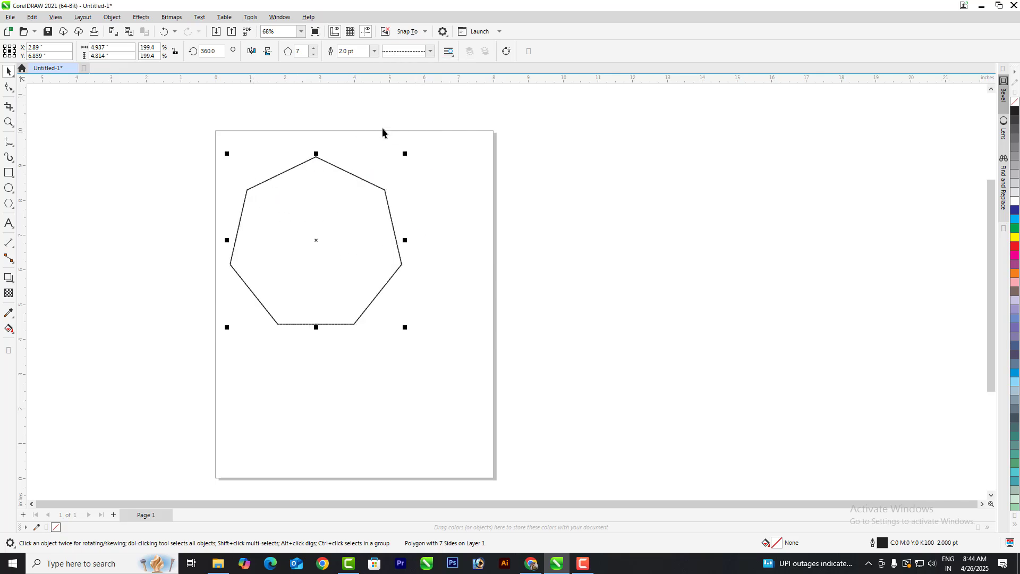
click(431, 53)
click(417, 162)
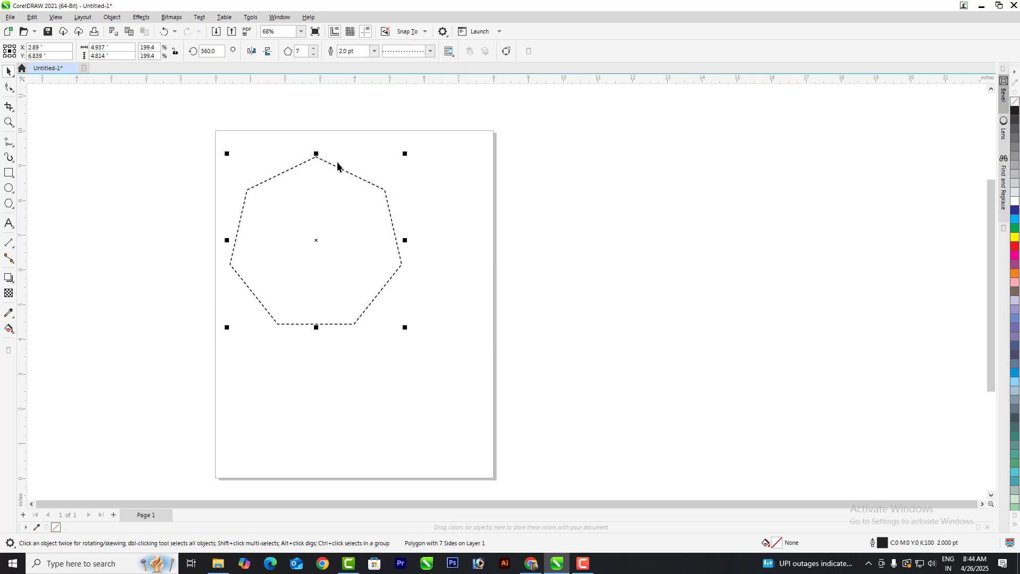
Check the text wrapping styles without choosing one, and set the polygon's outline to a solid line
click(449, 52)
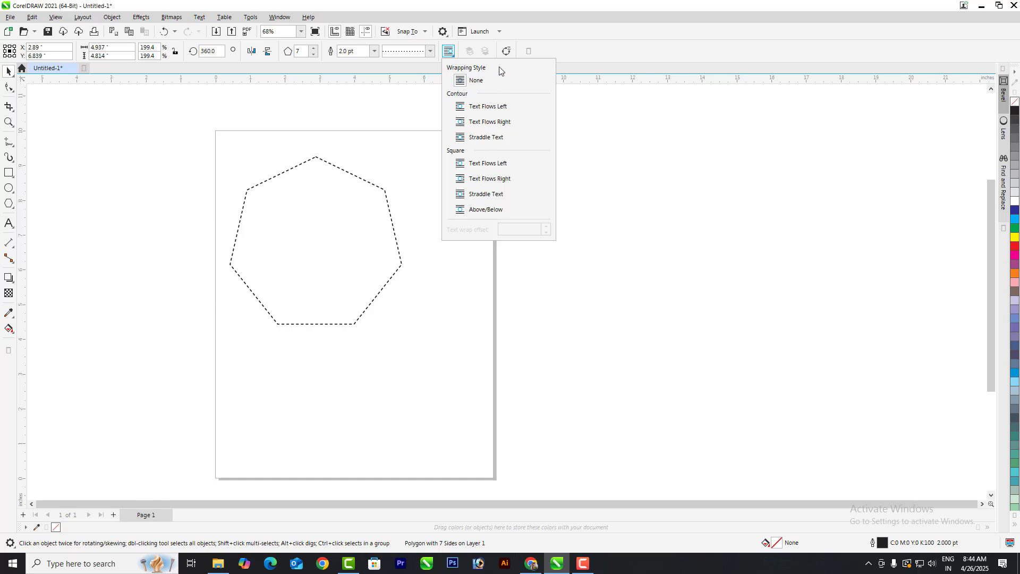
click(592, 139)
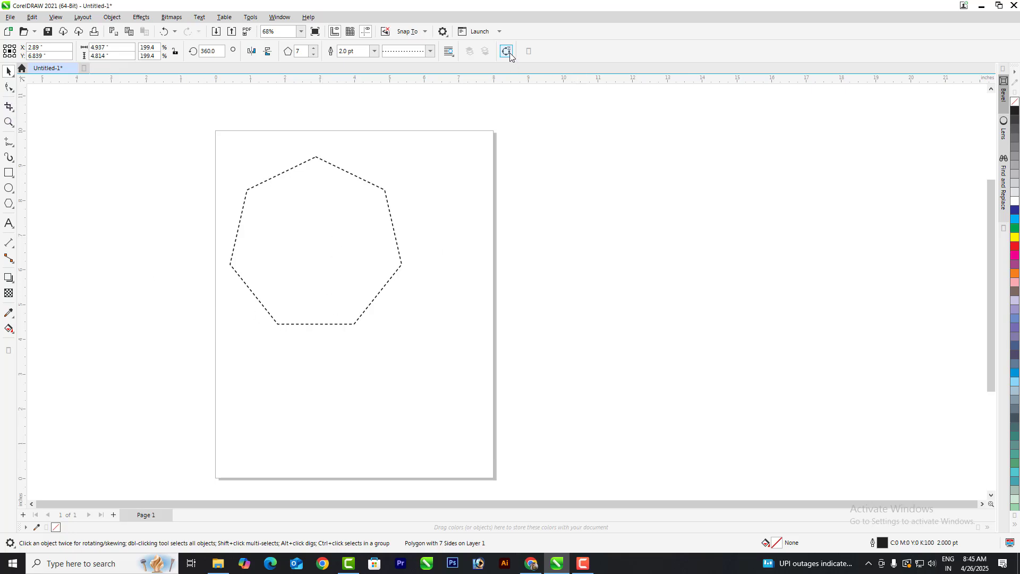
click(282, 233)
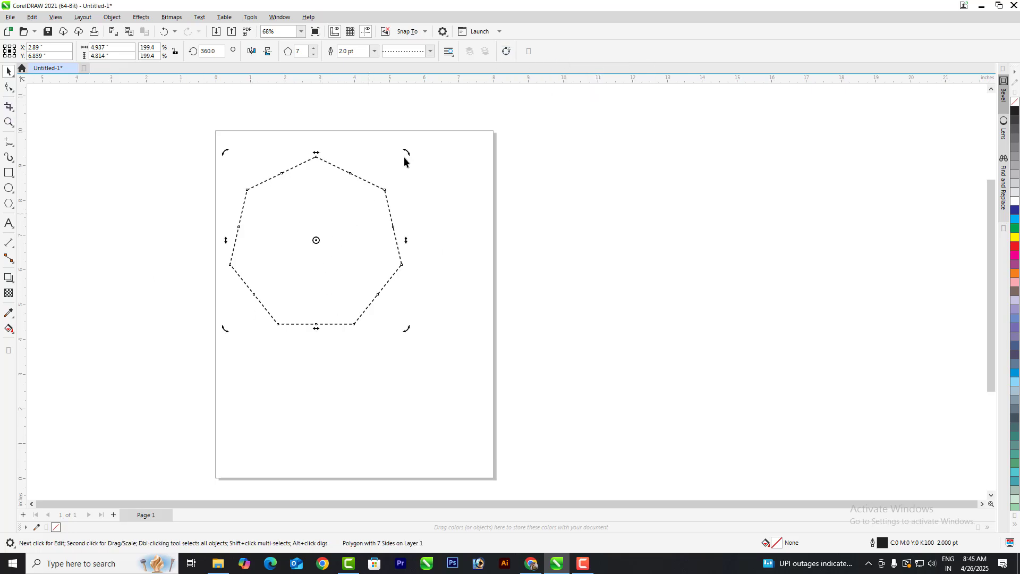
click(430, 56)
click(420, 72)
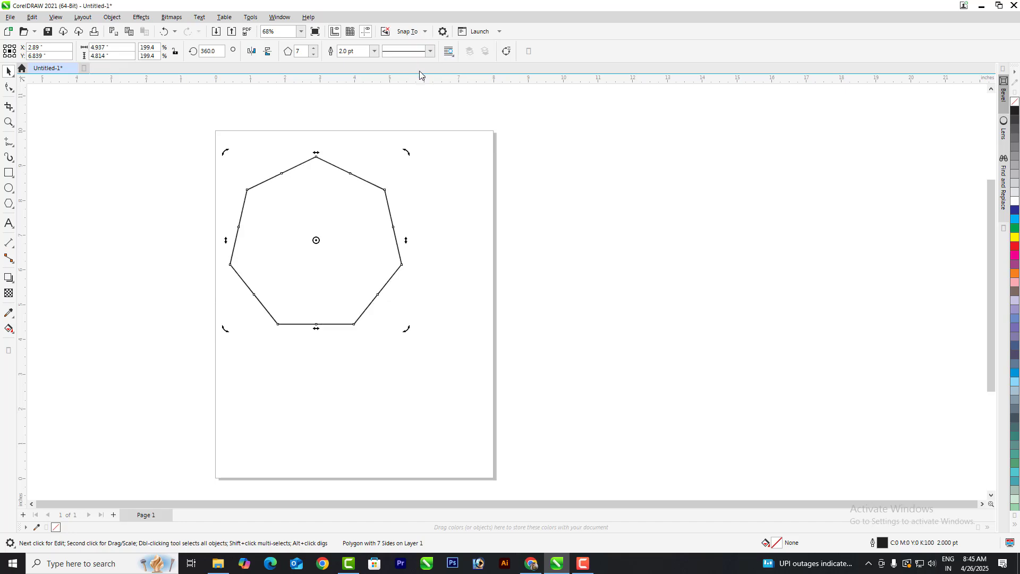
Convert the polygon to curves and bend the lower half of its upper-left edge outward with the Shape tool
click(507, 52)
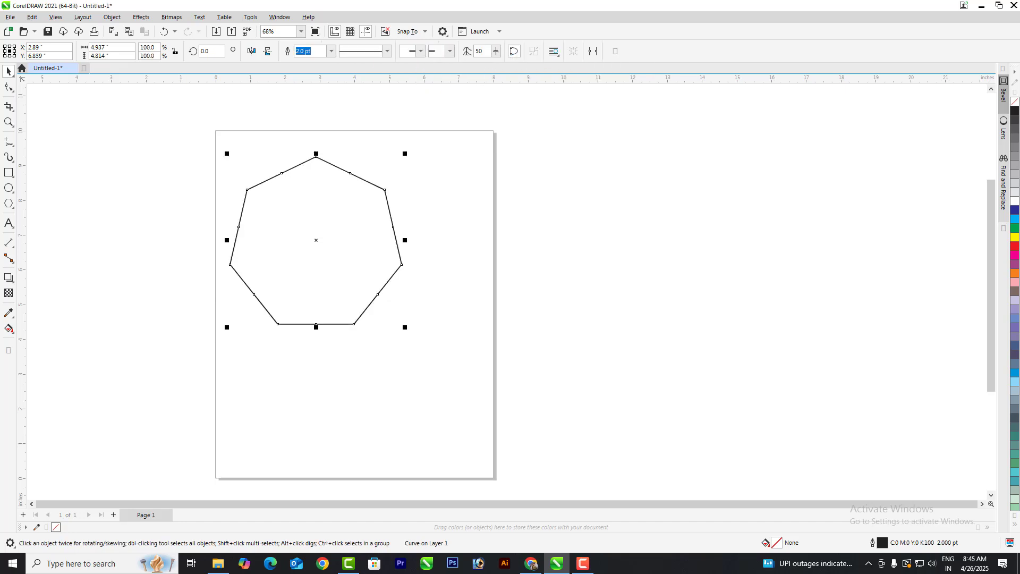
click(9, 88)
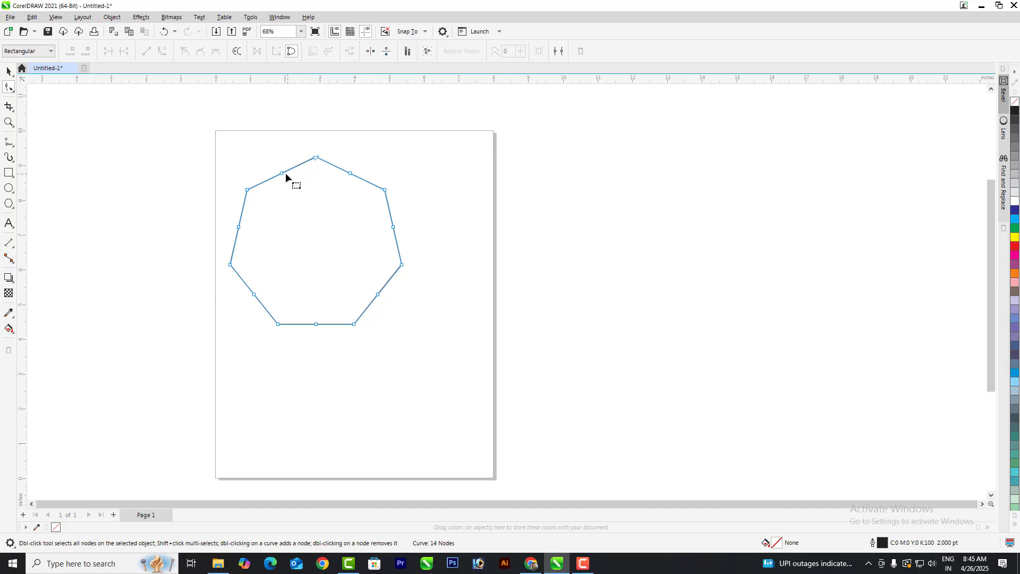
click(161, 51)
scroll(288, 135, up, 3)
drag(260, 203, 256, 186)
Move the top node about 0.62 inches left and slightly up, and bend the segment to its right into an outward arc
click(330, 169)
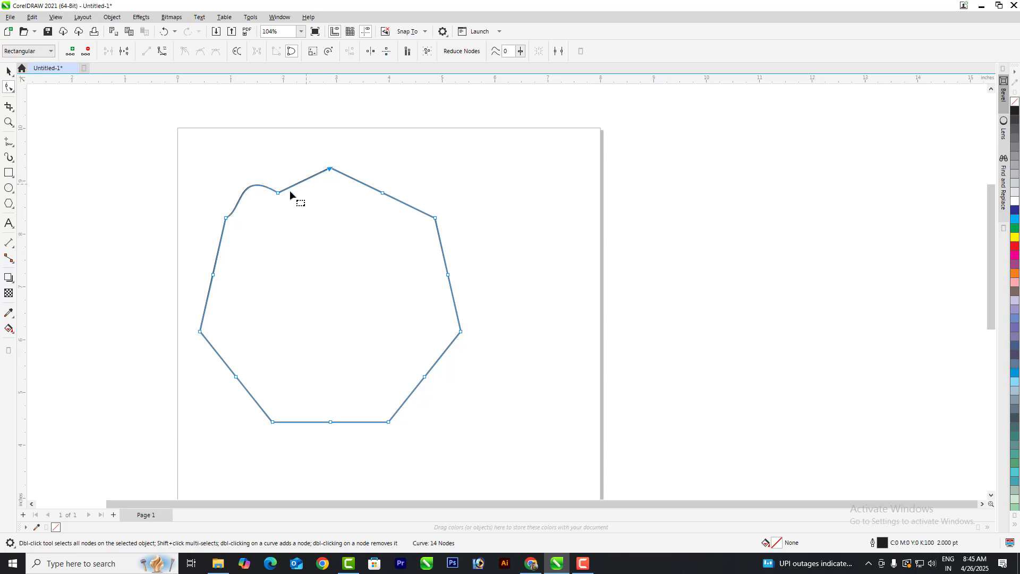
drag(331, 169, 298, 162)
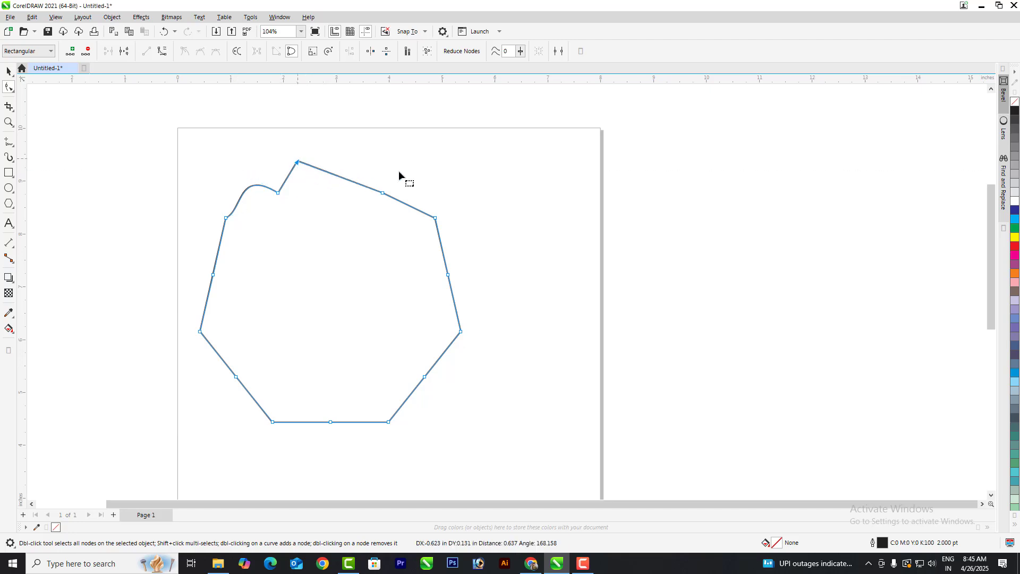
click(337, 176)
click(163, 52)
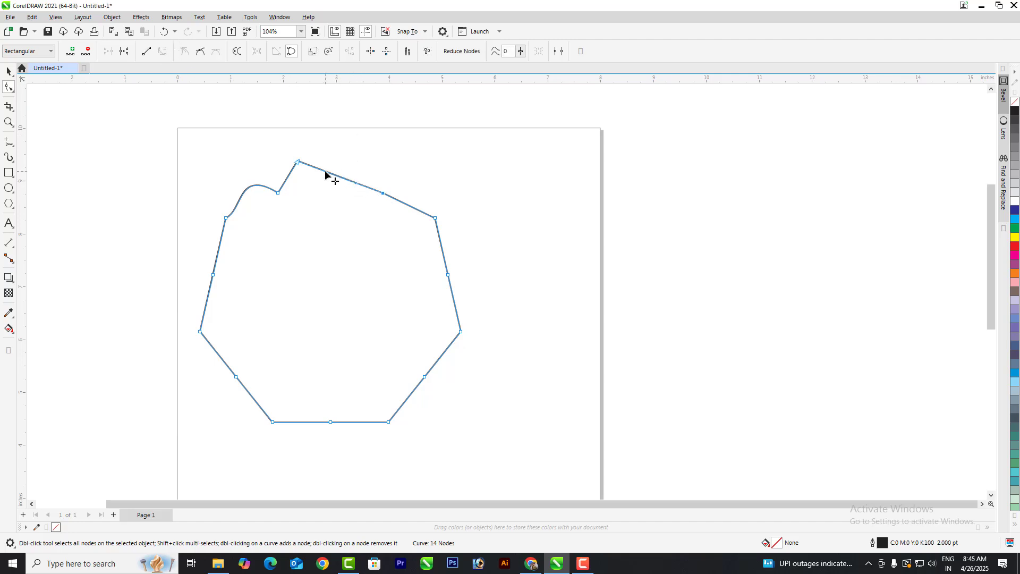
drag(330, 173, 375, 168)
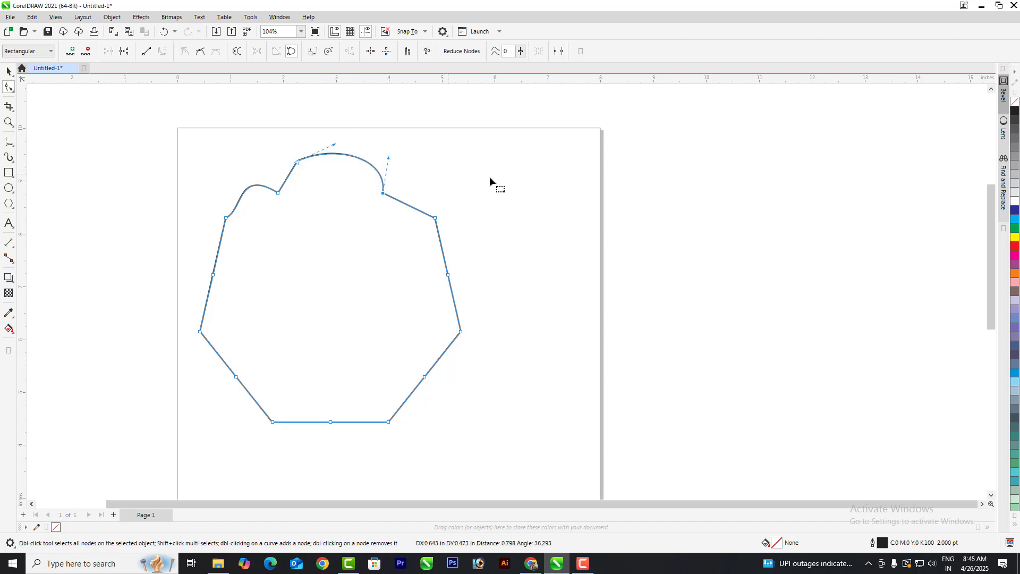
Delete the reshaped polygon and activate the Rectangle tool
click(9, 71)
key(Delete)
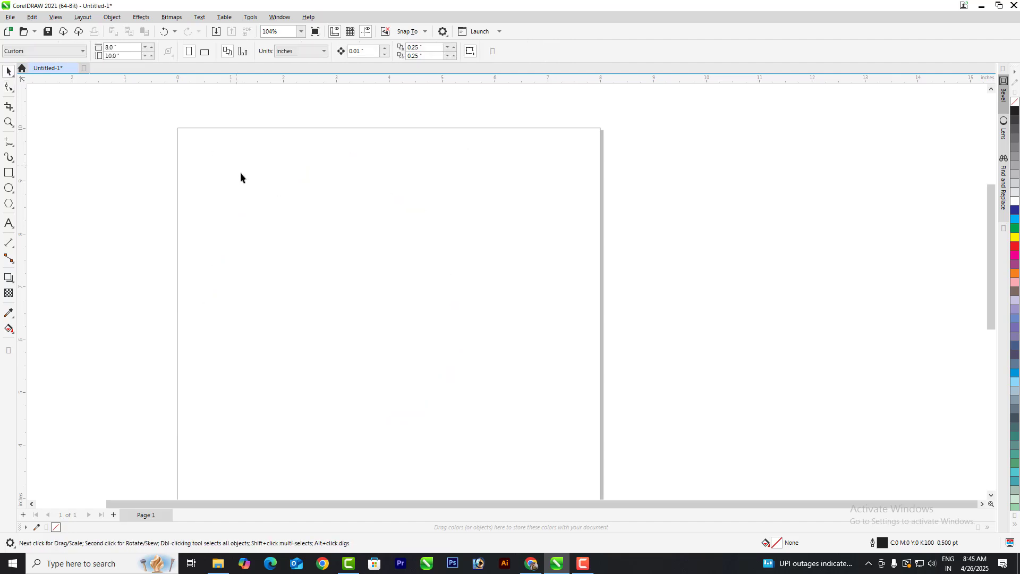
click(9, 175)
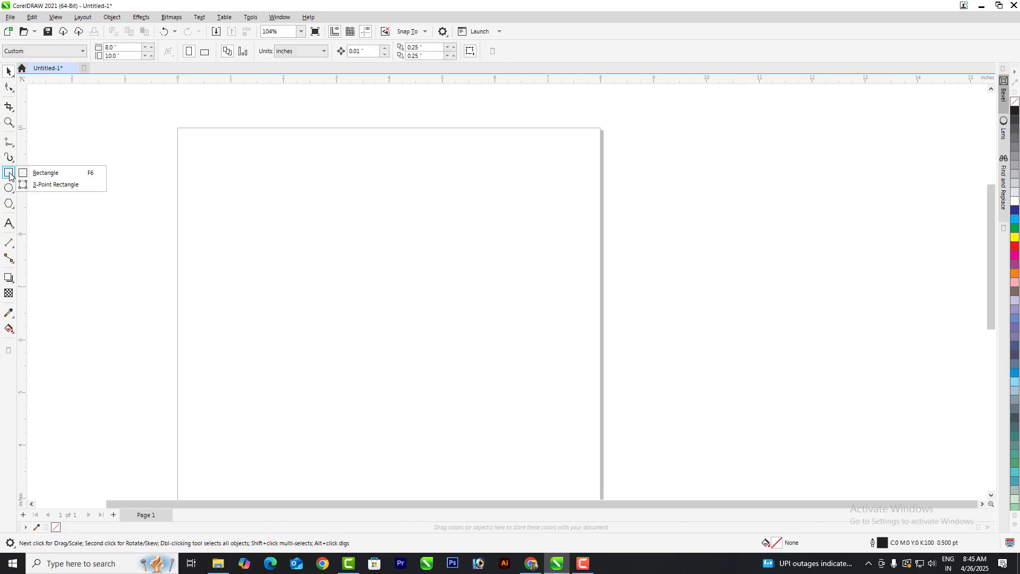
click(43, 171)
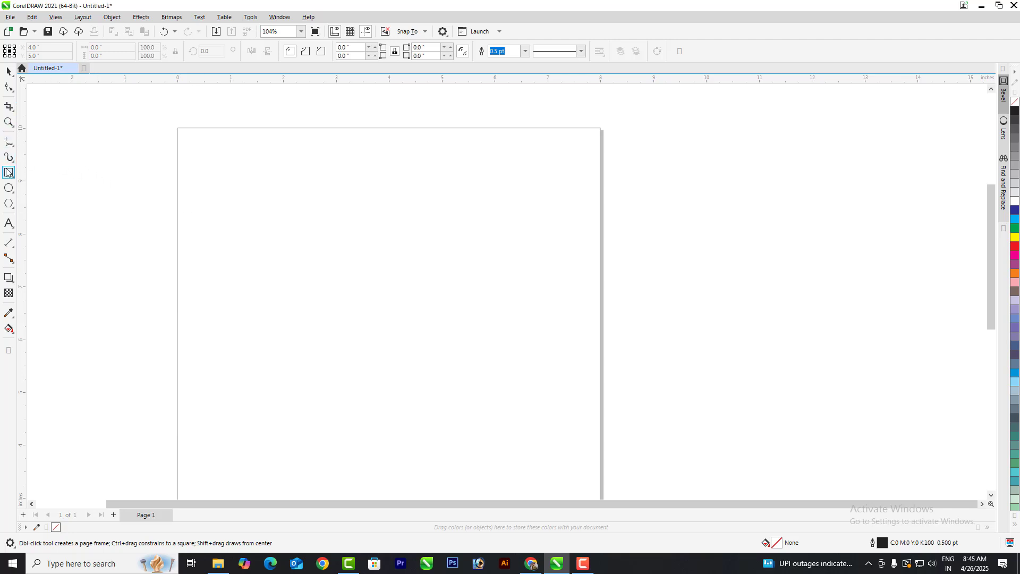
Draw a straight horizontal line about 5.75 inches long across the upper part of the page with the Freehand tool
click(7, 144)
click(45, 142)
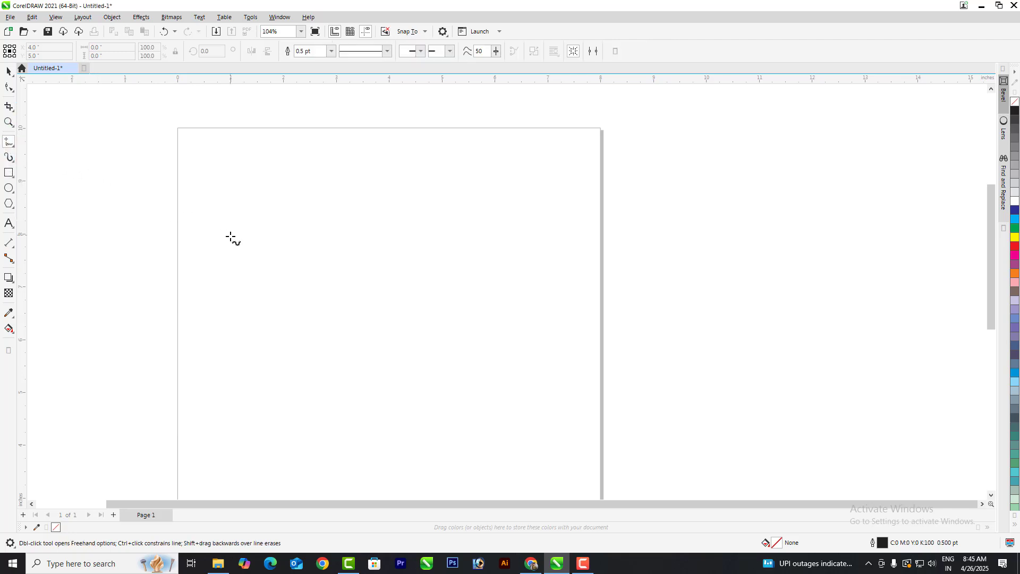
click(230, 236)
click(517, 236)
click(534, 258)
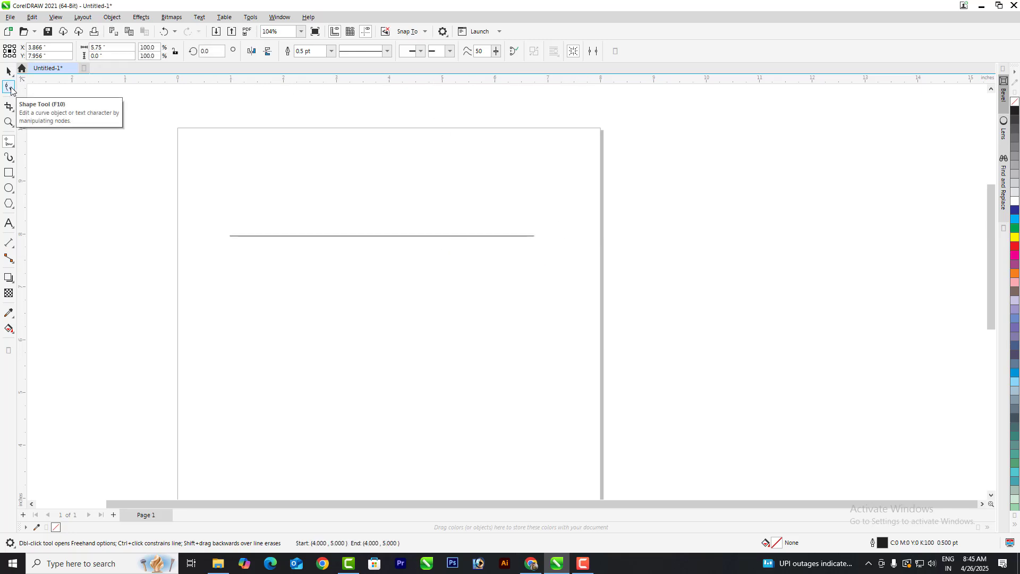
key(space)
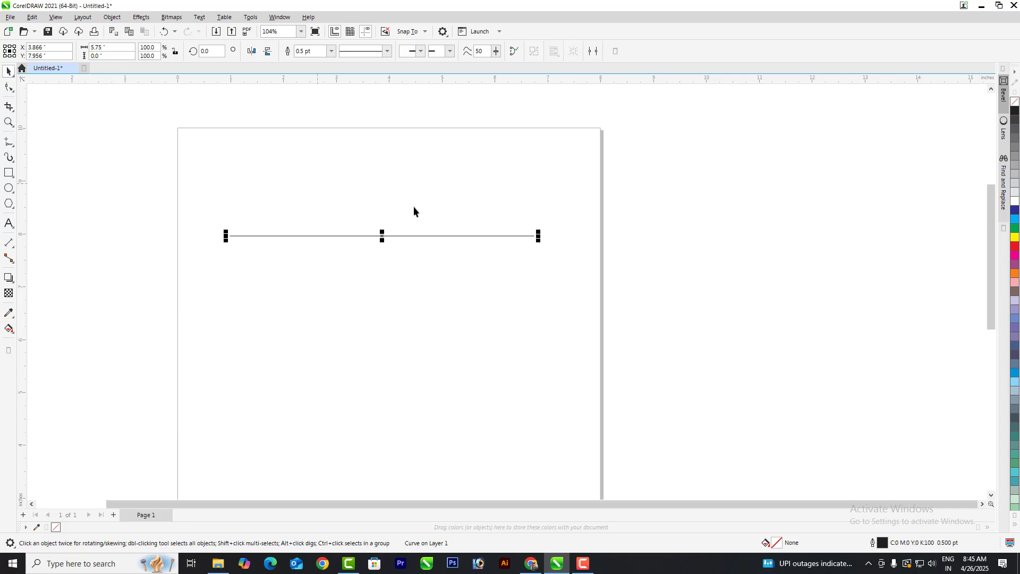
Convert the line to a curve with the Shape tool and shape it into an S-shaped wave using its end nodes' control handles
click(9, 87)
click(380, 236)
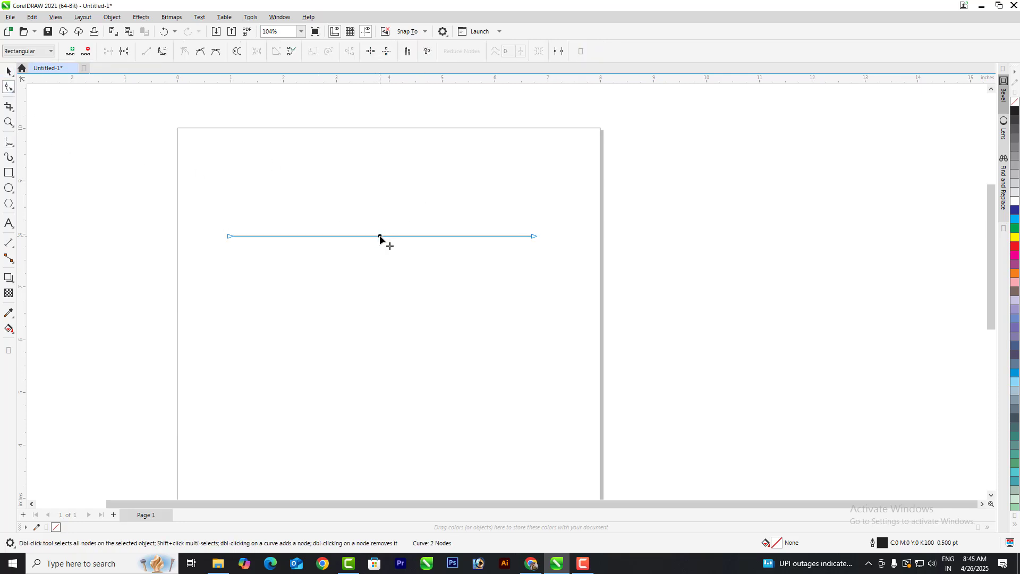
click(161, 53)
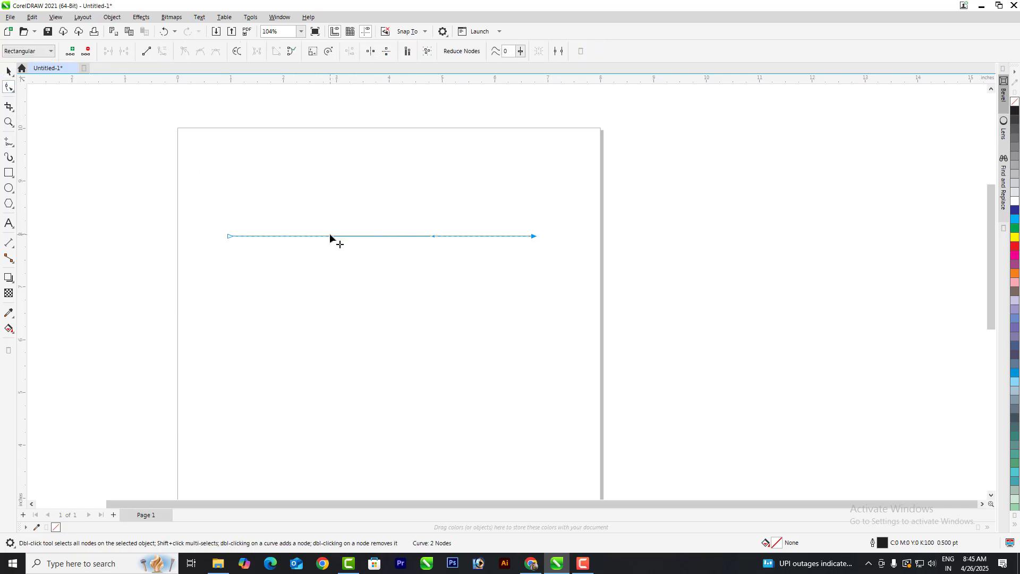
drag(330, 235, 327, 205)
drag(435, 236, 382, 307)
drag(314, 167, 371, 145)
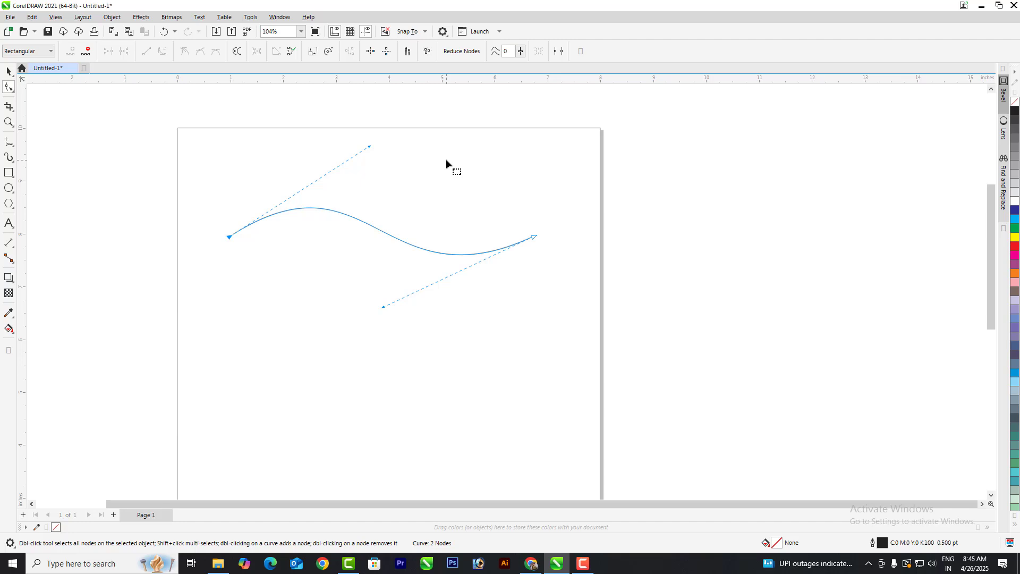
Delete the wave-shaped line from the page
click(8, 70)
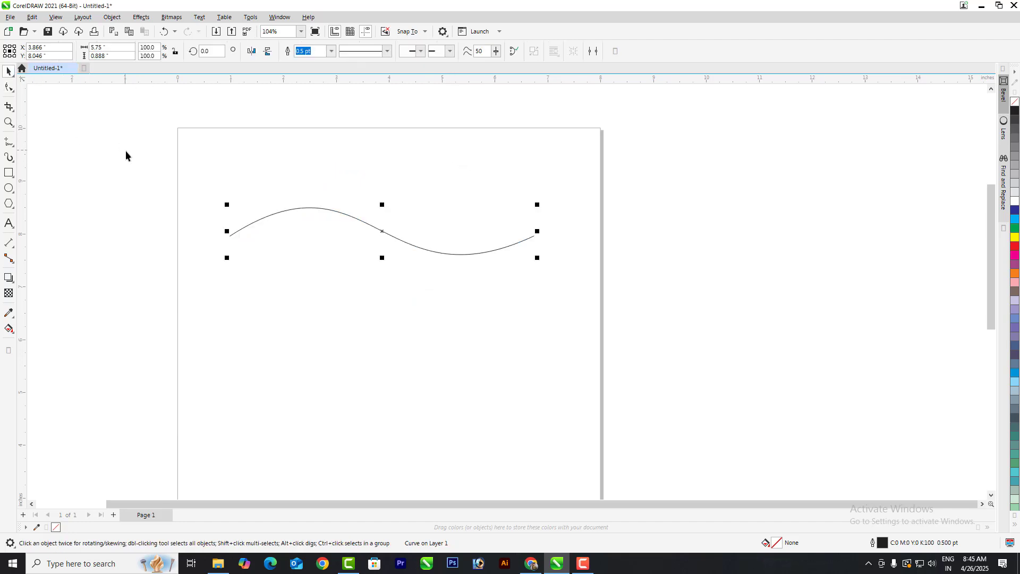
key(Delete)
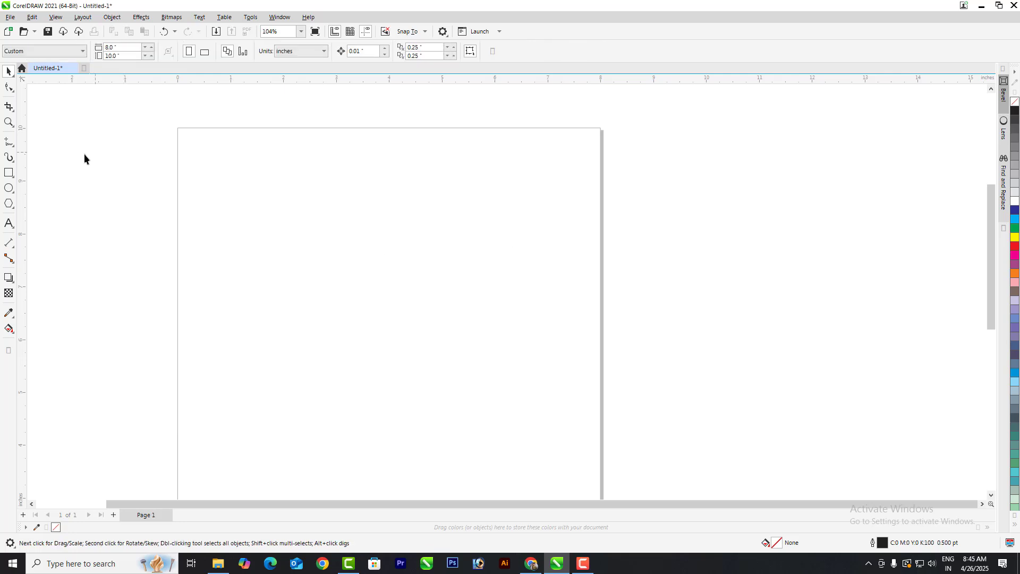
Draw a five-sided polygon about 2.1 by 2.0 inches in the page's upper-left area and move it down about 0.8 inches
click(10, 203)
click(43, 203)
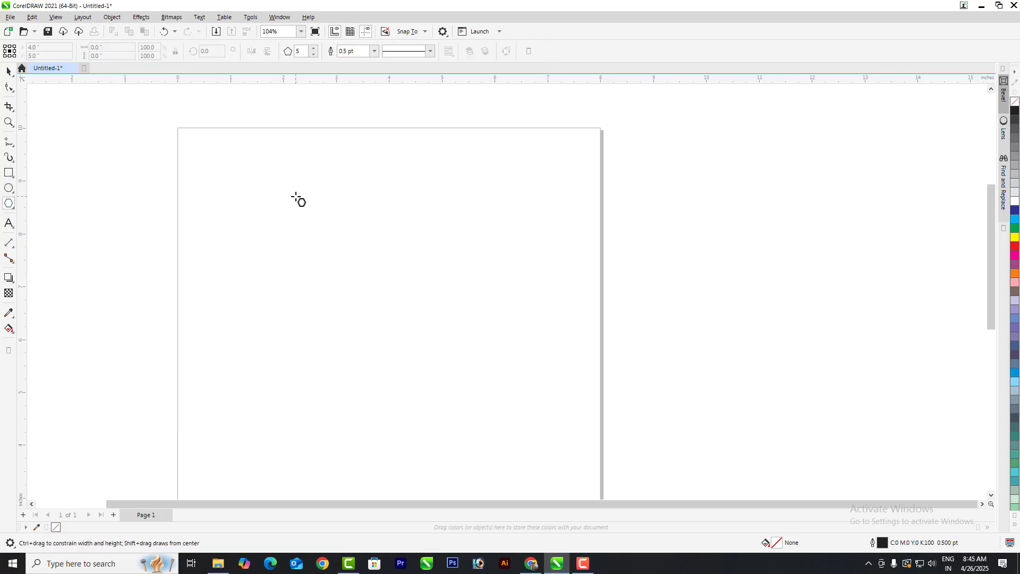
mouse_move(268, 184)
mouse_down()
mouse_move(303, 237)
mouse_move(323, 230)
mouse_up()
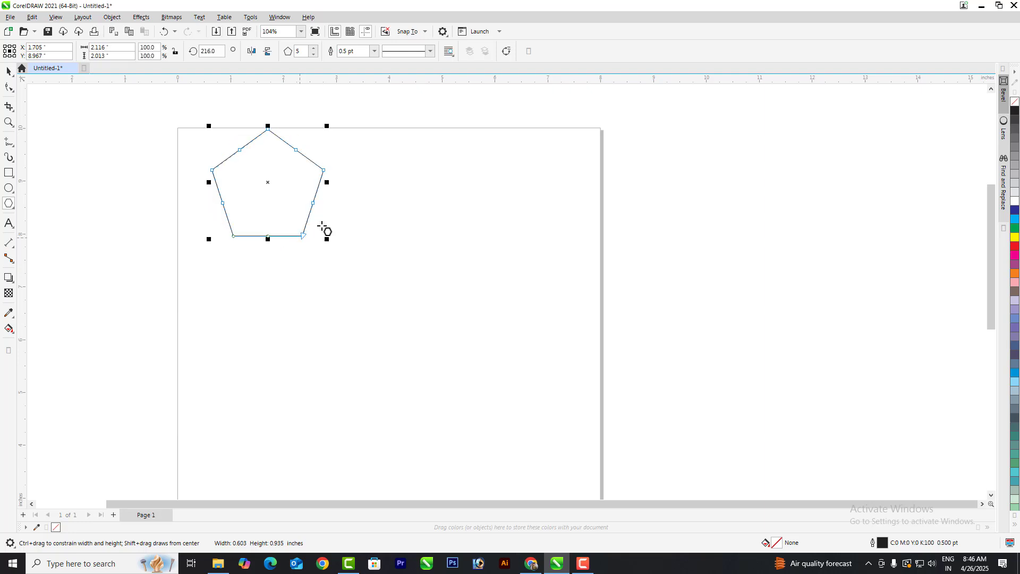
click(8, 70)
drag(285, 180, 291, 223)
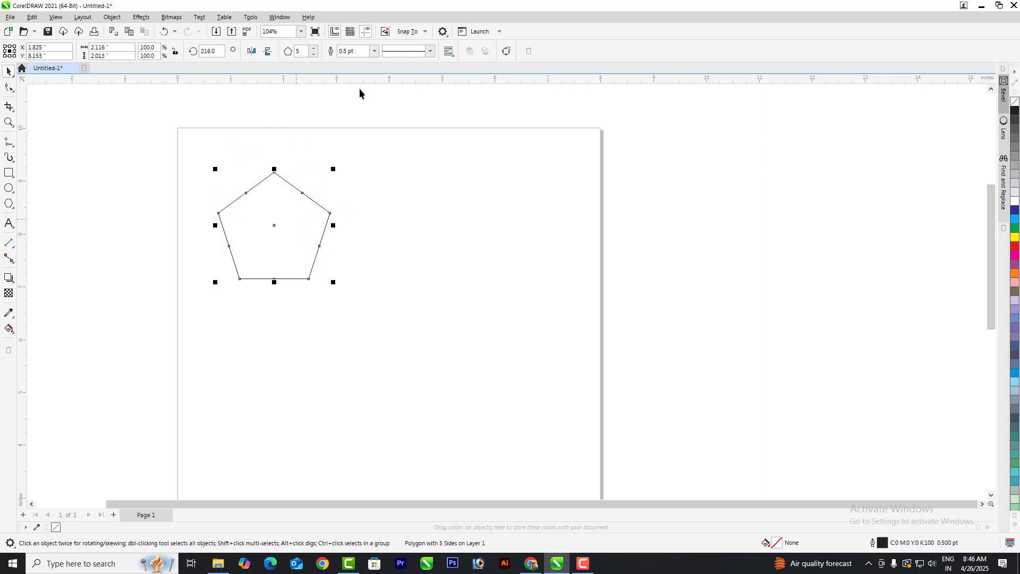
Set the new polygon's number of sides to 8
click(313, 48)
click(314, 48)
click(314, 48)
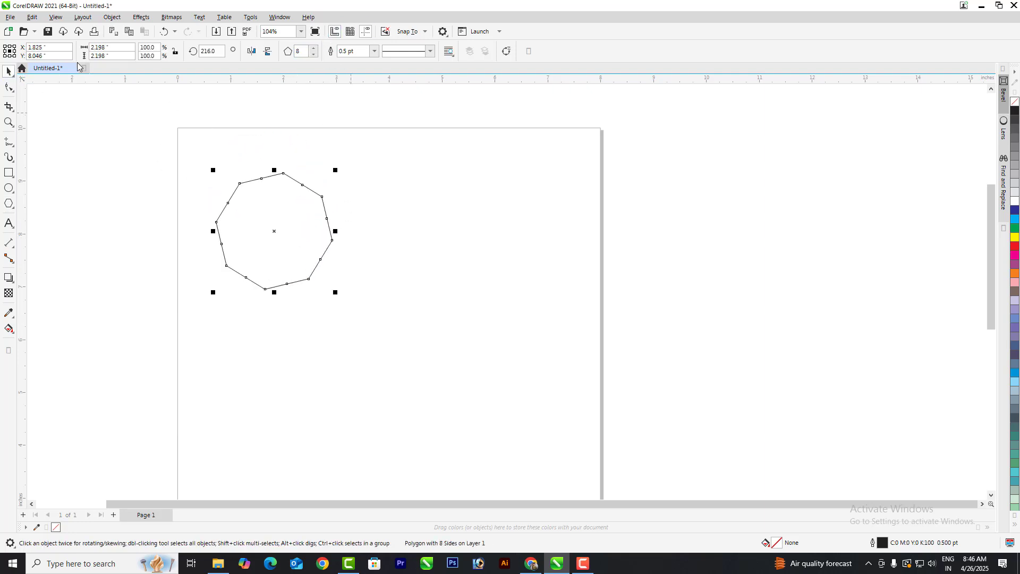
Pull an edge's midpoint node inward with the Shape tool to turn the eight-sided polygon into an eight-pointed star
click(8, 88)
scroll(218, 182, up, 4)
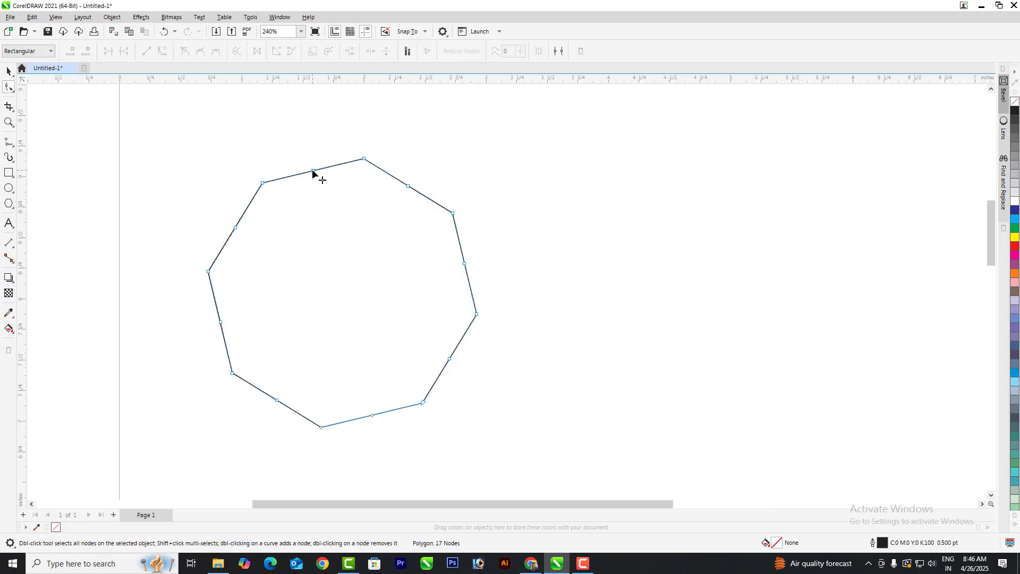
drag(313, 171, 287, 207)
scroll(225, 216, down, 2)
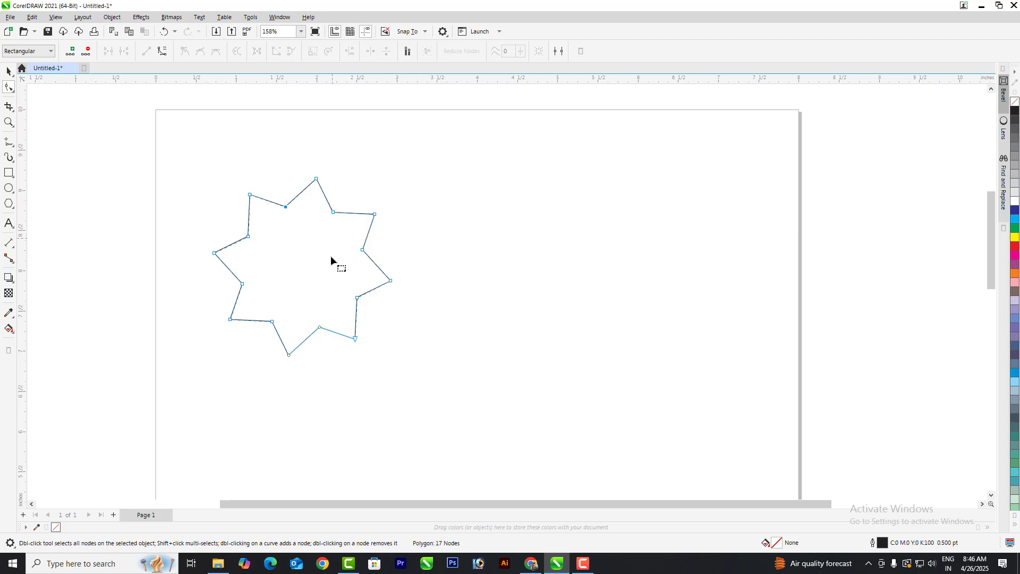
click(8, 71)
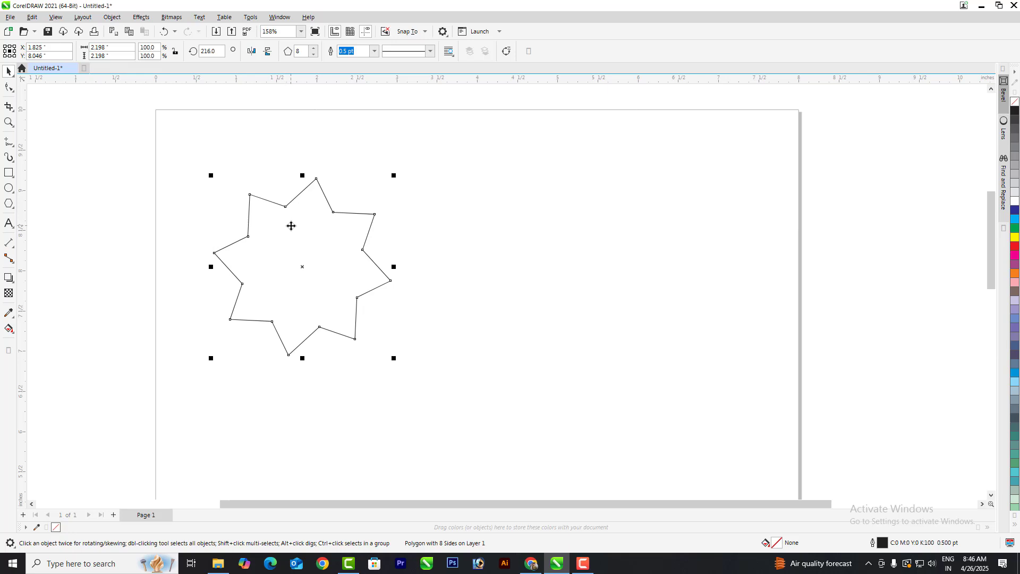
Drag one of the star's inner nodes outward to form a pinwheel about 2.87 inches across, and delete the shape
click(10, 89)
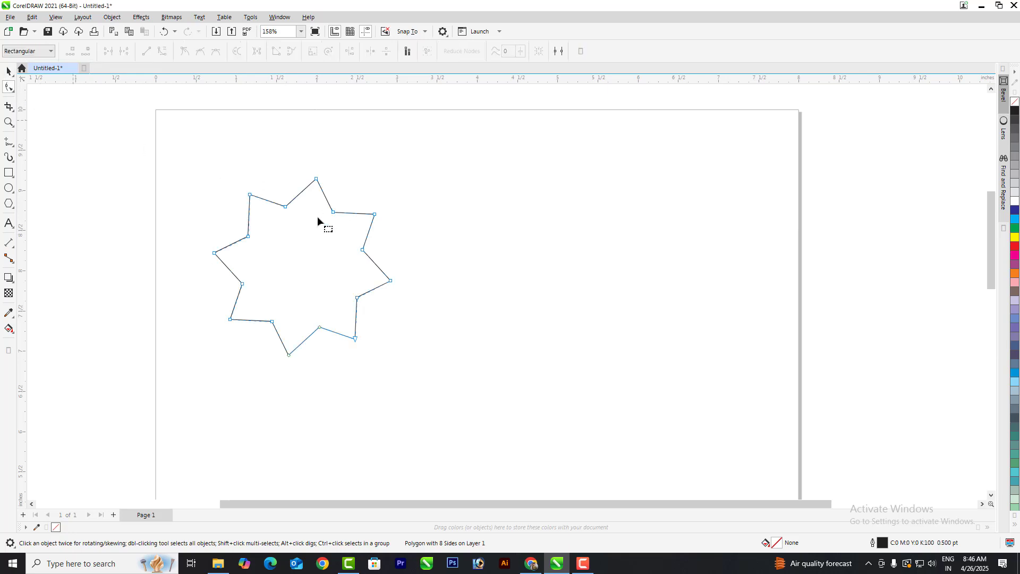
drag(285, 206, 352, 153)
click(9, 70)
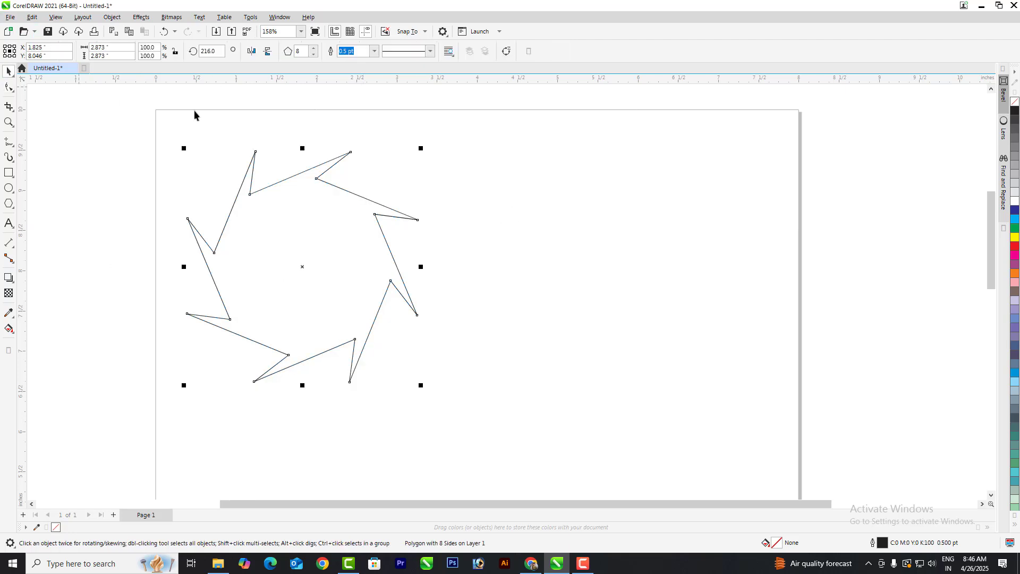
key(Delete)
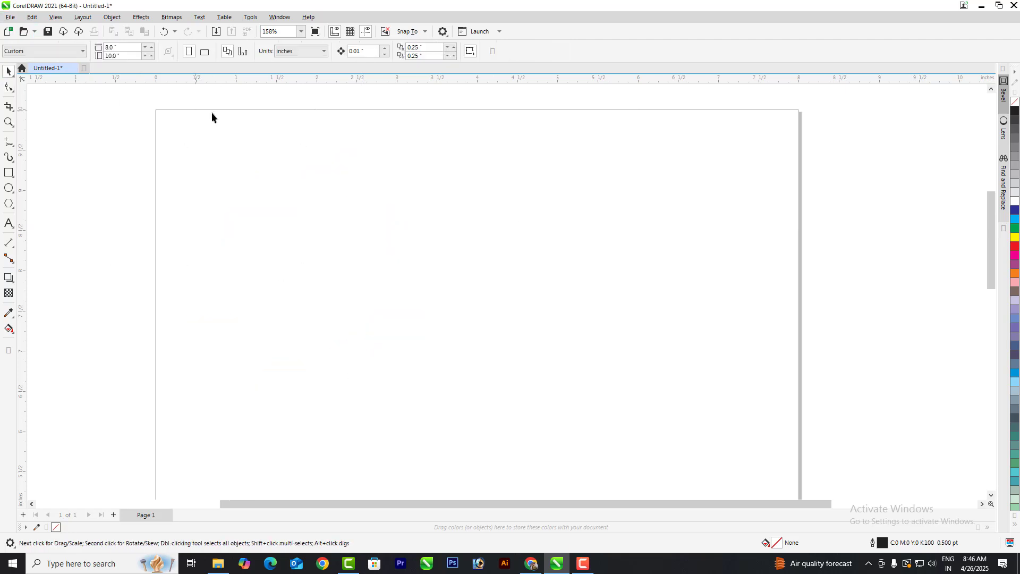
Draw two five-pointed stars about 0.76 and 1.24 inches wide in the page's upper-left area, and set the larger star's sharpness to 72
click(10, 204)
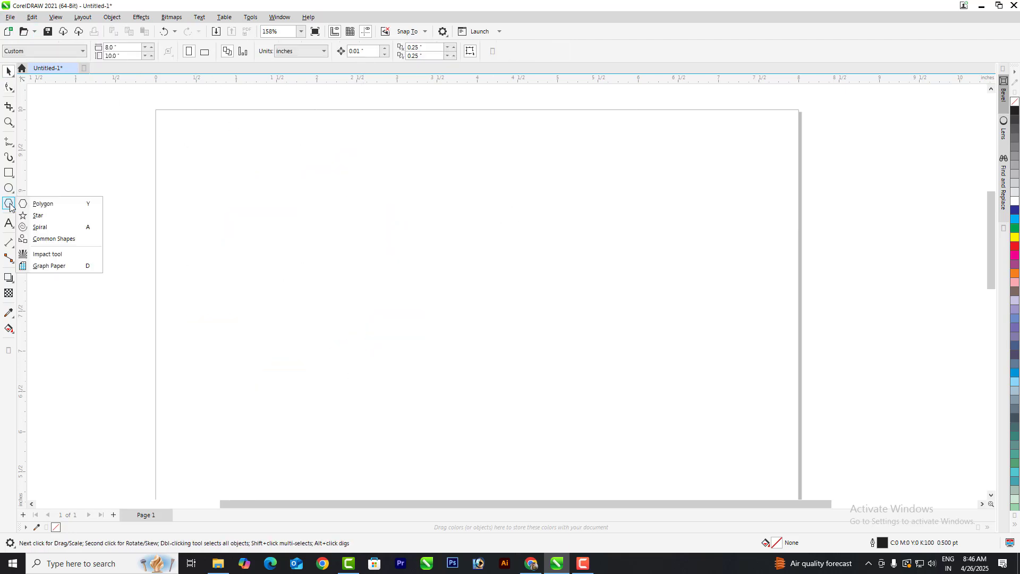
click(46, 216)
mouse_move(281, 190)
mouse_down()
mouse_move(315, 240)
mouse_move(303, 221)
mouse_up()
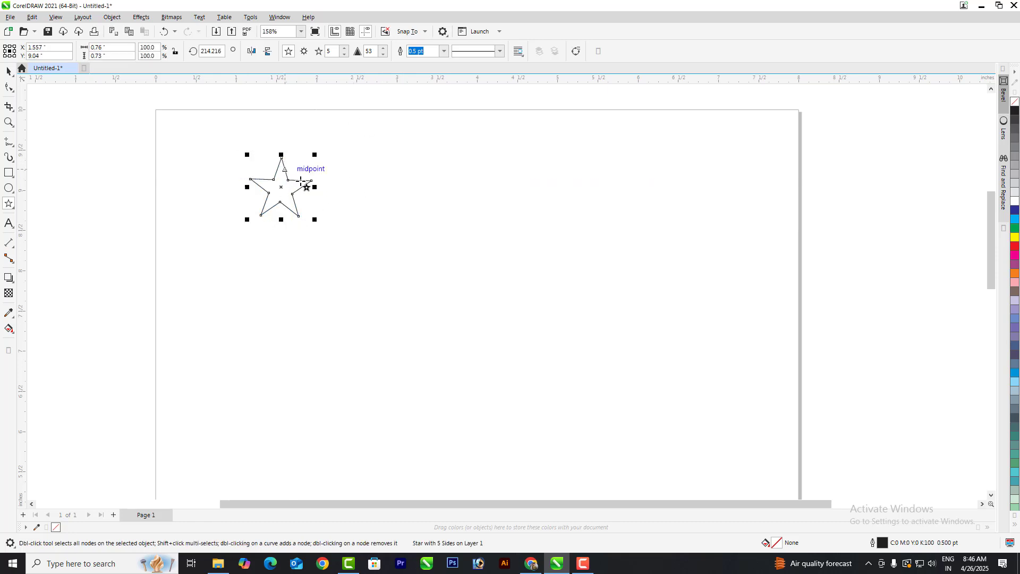
mouse_move(371, 175)
mouse_down()
mouse_move(388, 221)
mouse_move(409, 215)
mouse_up()
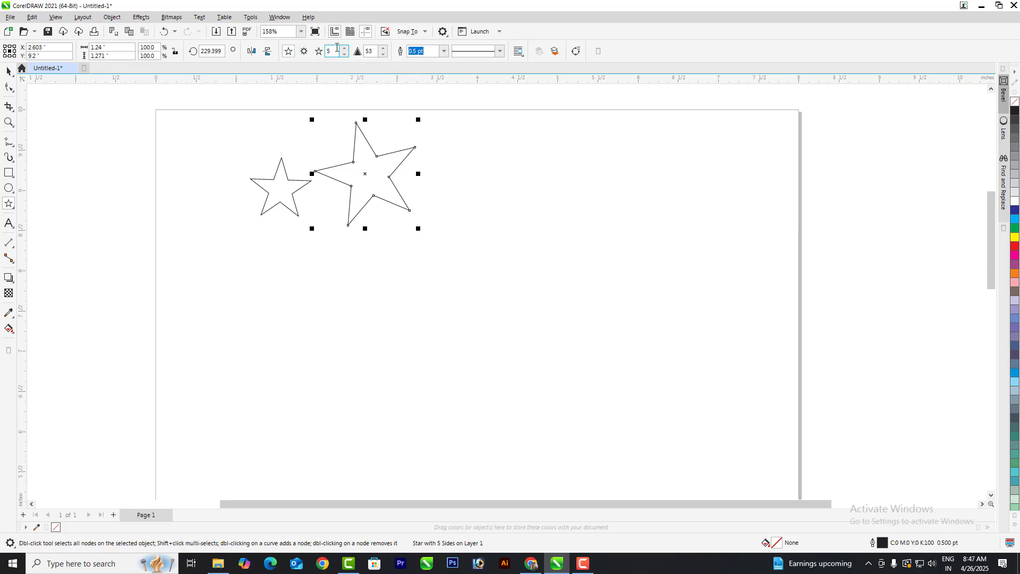
click(383, 49)
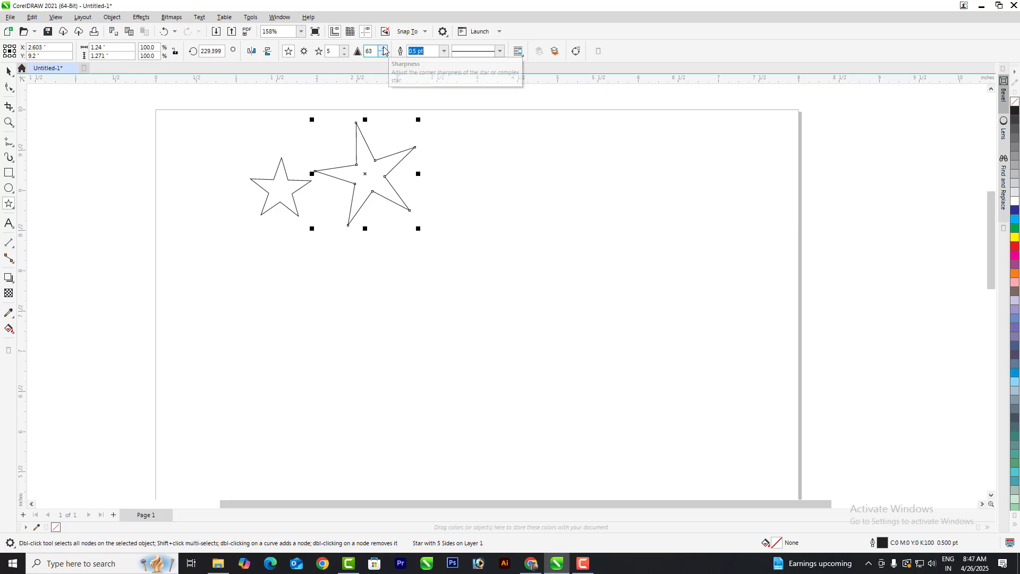
click(384, 48)
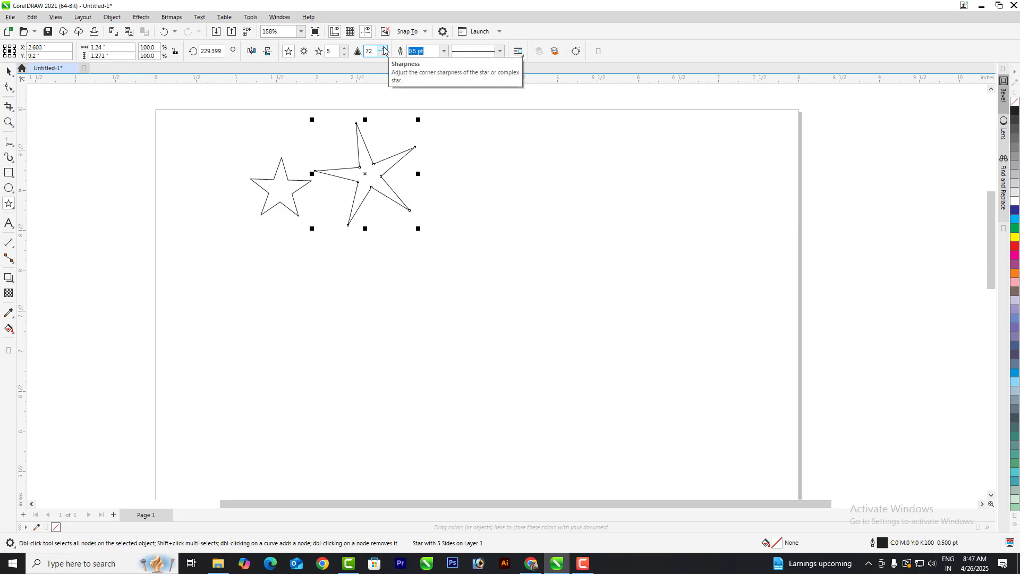
Give the larger star a 4.0 pt outline with a dashed line style
scroll(391, 124, up, 5)
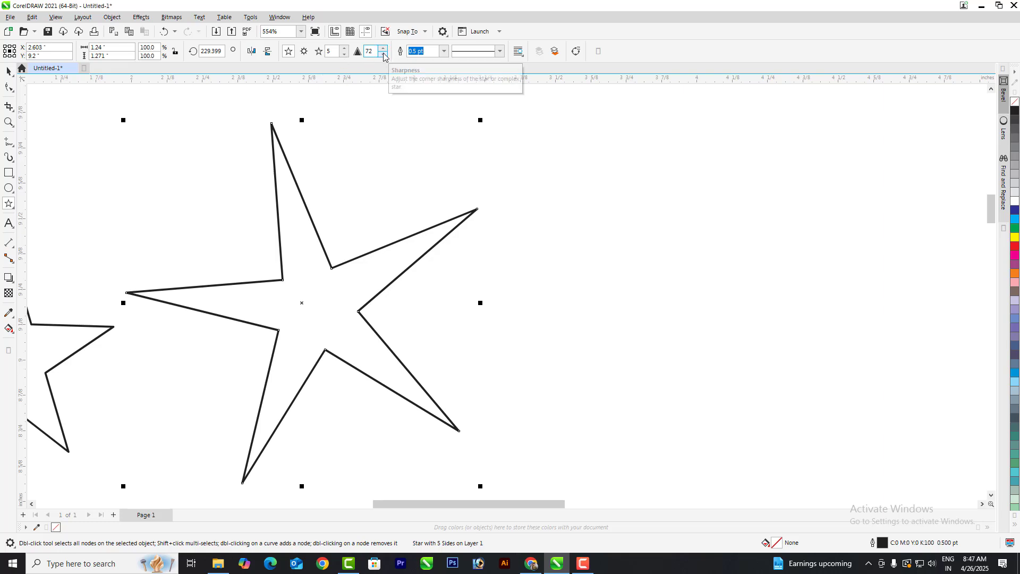
click(444, 51)
click(417, 128)
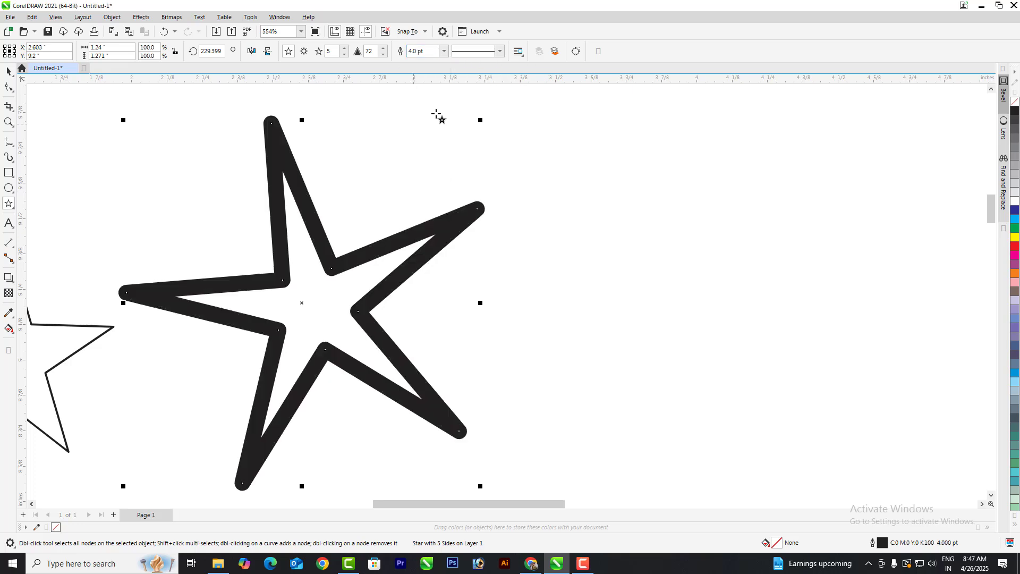
click(499, 51)
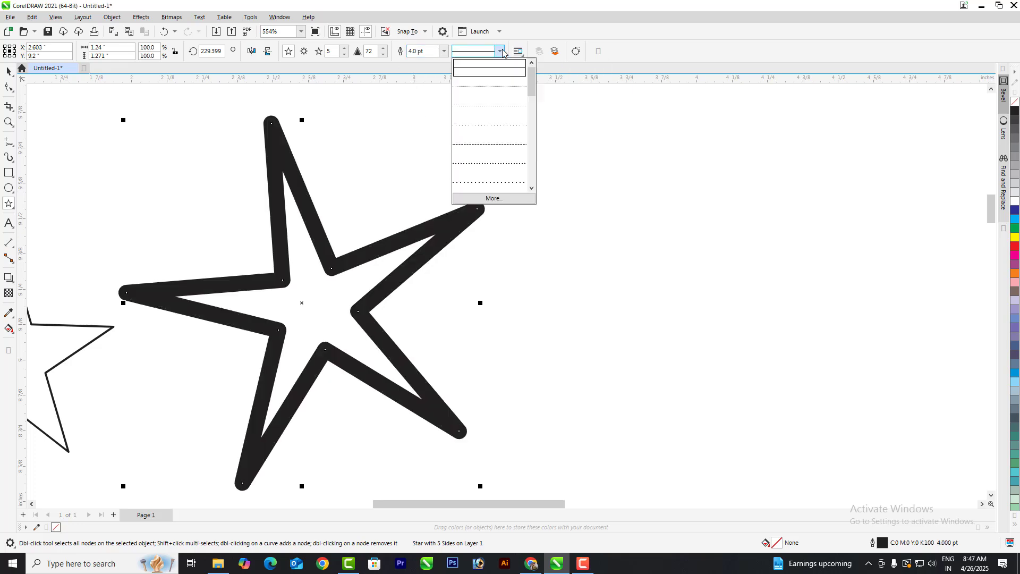
click(474, 106)
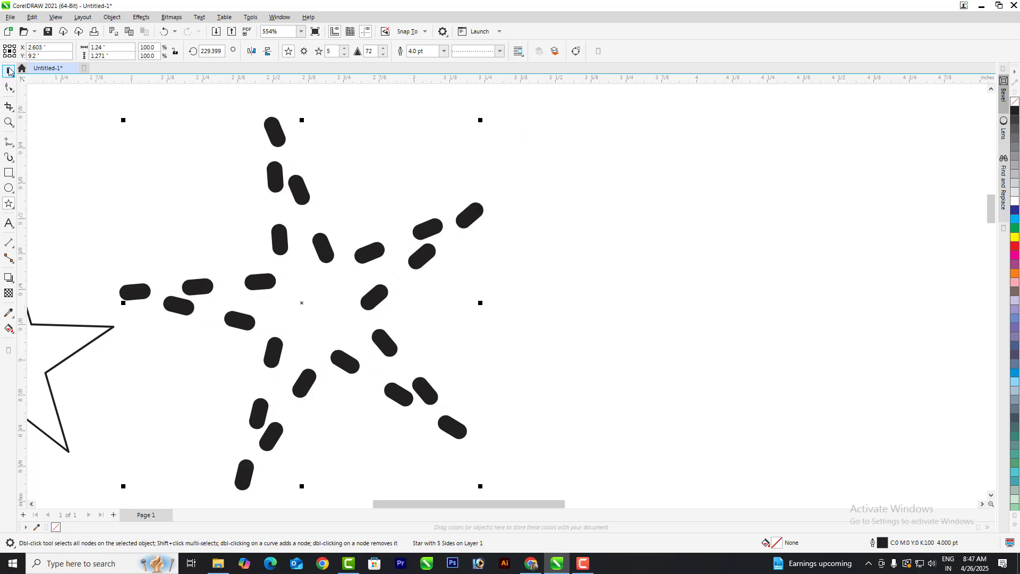
Delete the dashed star and the smaller star from the page
click(9, 71)
scroll(325, 253, down, 2)
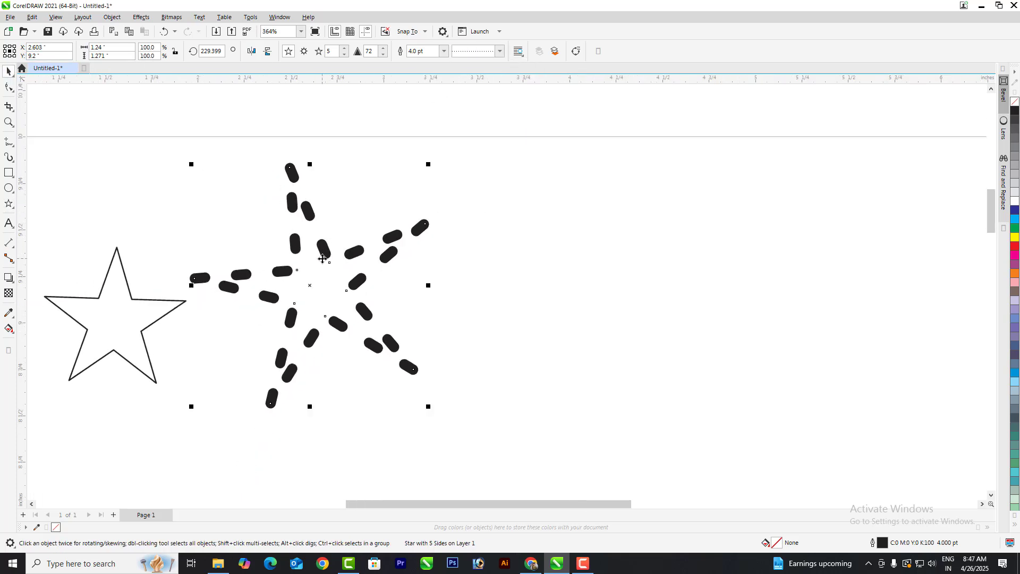
key(Delete)
scroll(331, 265, down, 3)
drag(337, 384, 337, 385)
key(Delete)
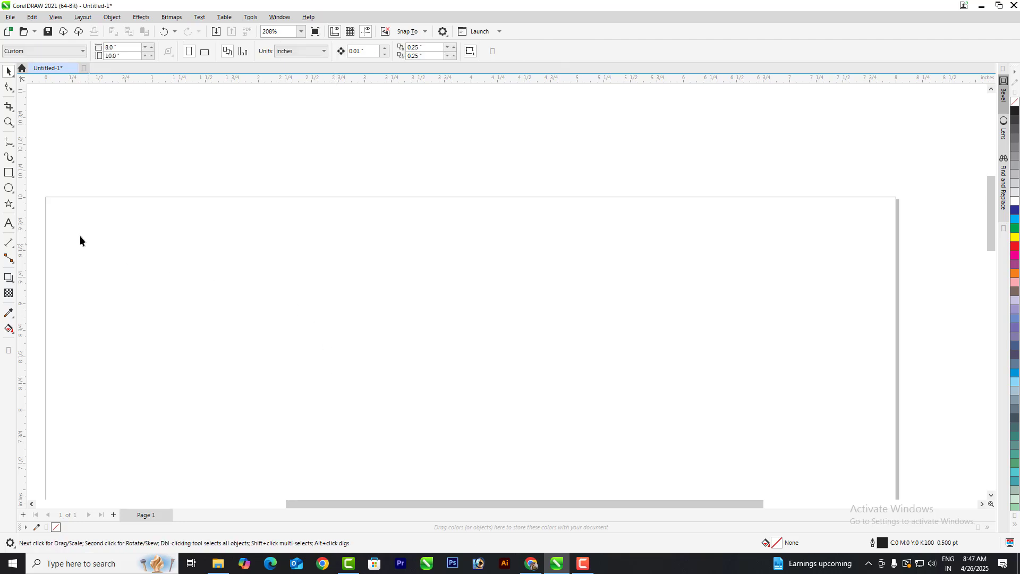
Draw a symmetrical spiral with 4 revolutions, about 1.73 inches across, in the page's upper area
click(14, 206)
click(53, 229)
drag(281, 253, 469, 428)
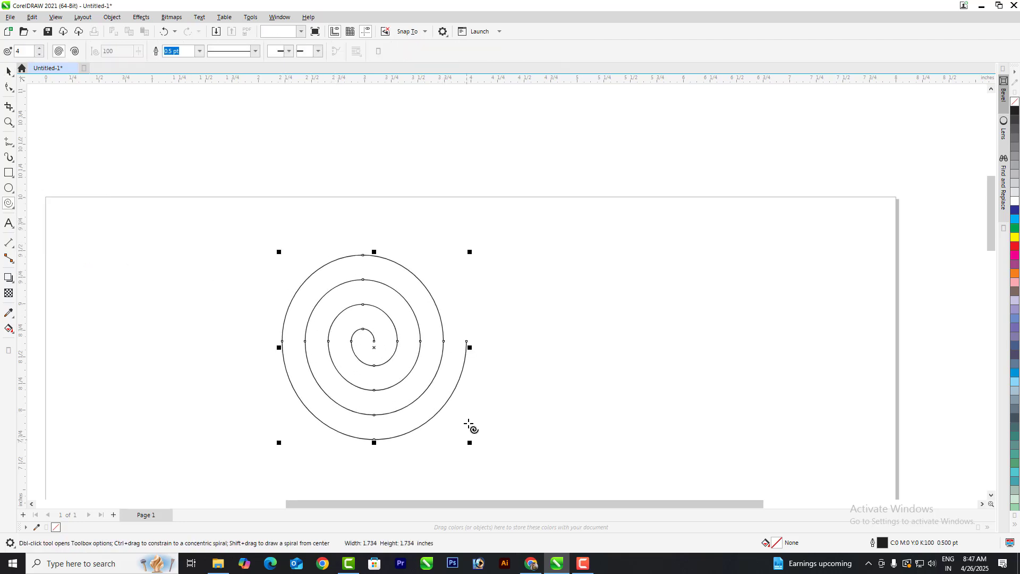
key(F10)
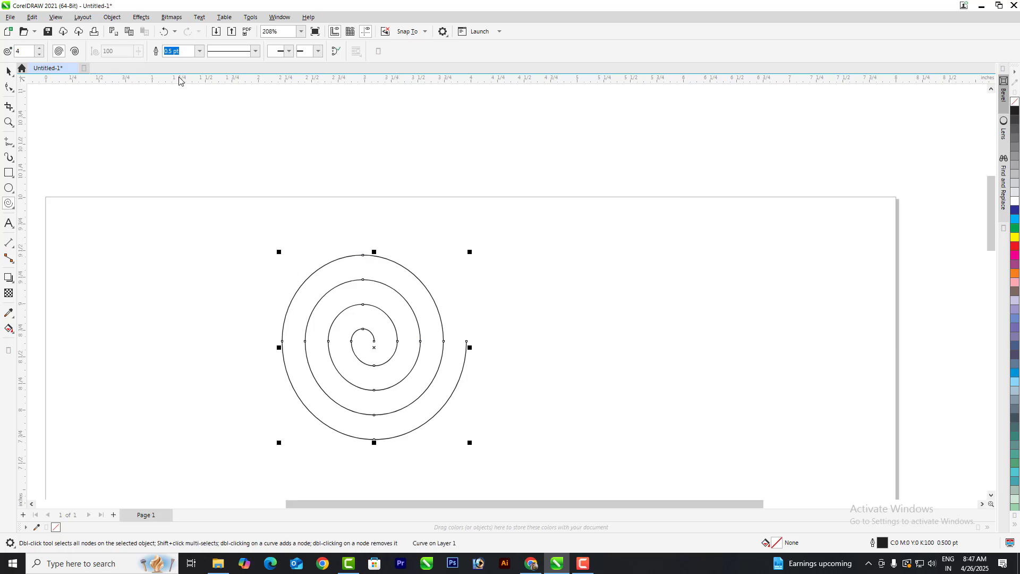
Set the Spiral tool to 8 revolutions and the logarithmic type, and delete the drawn spiral
click(39, 49)
click(72, 54)
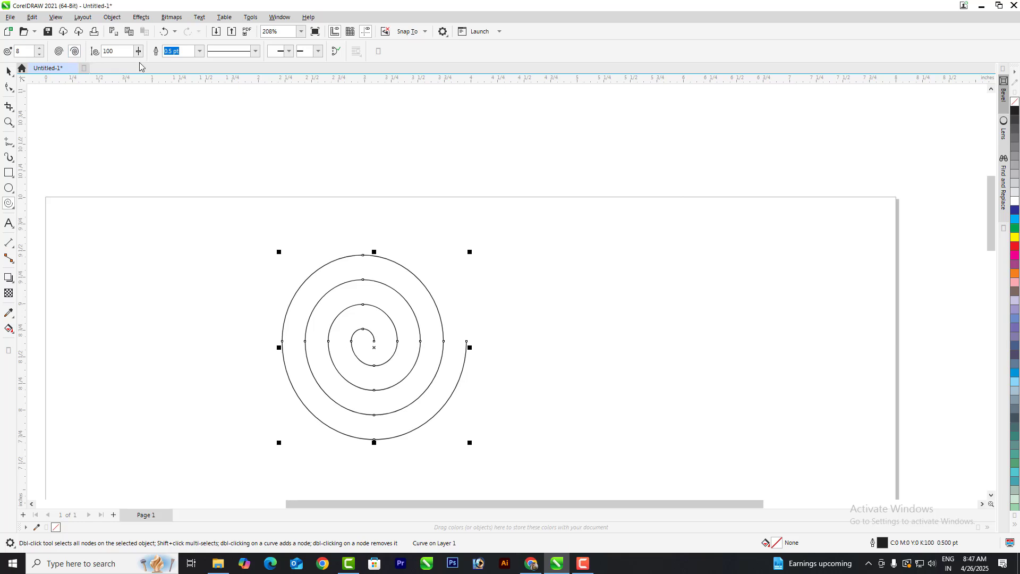
click(4, 73)
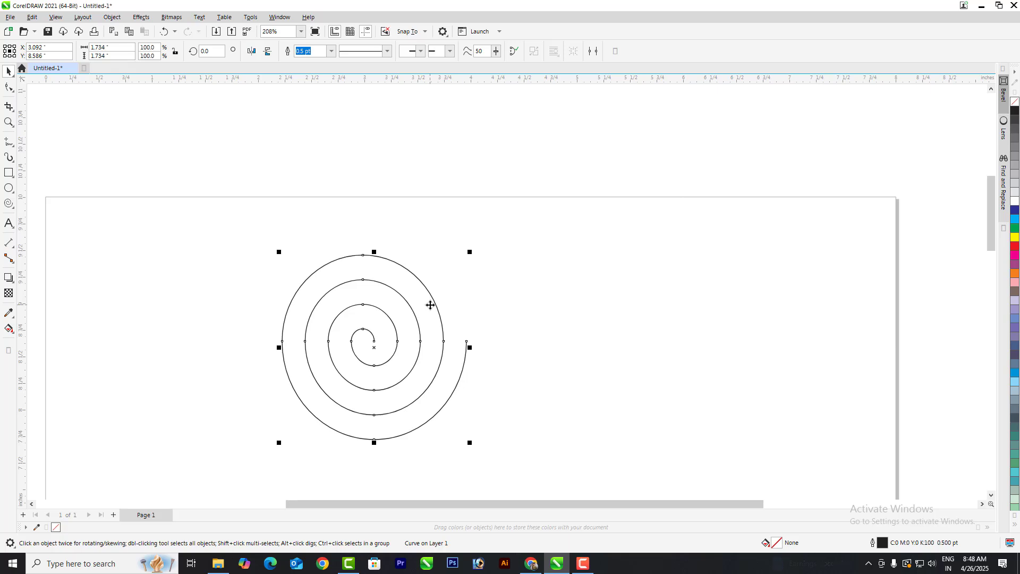
key(Delete)
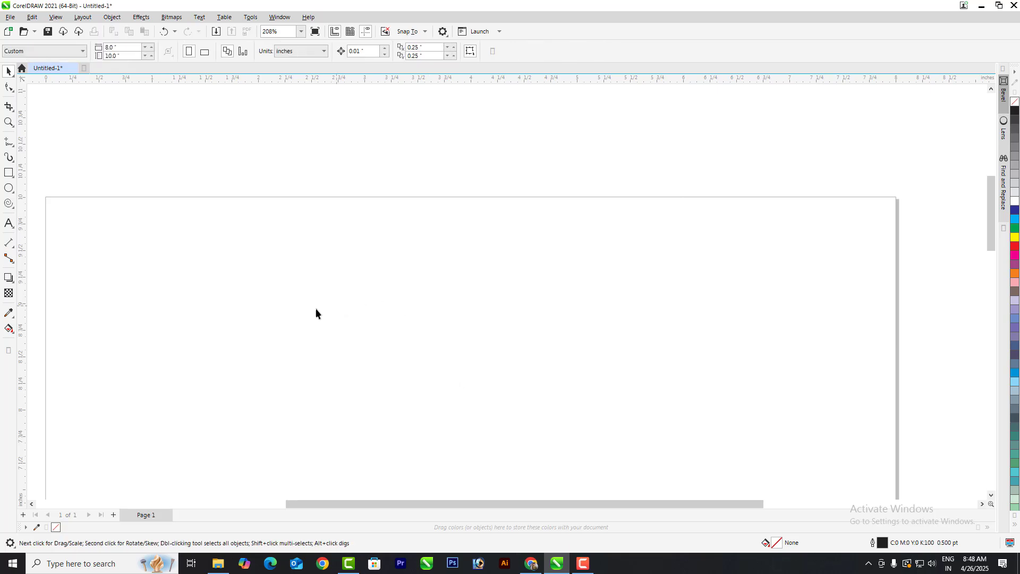
Draw a left-pointing arrow from the common shapes, about 3.25 by 0.8 inches, and shorten its head with the Shape tool
click(12, 207)
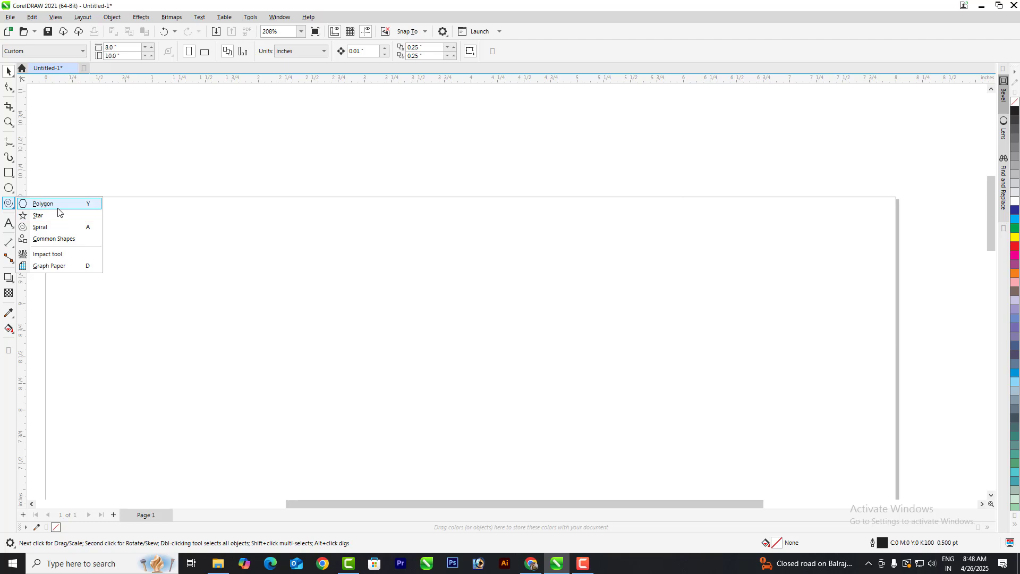
click(61, 240)
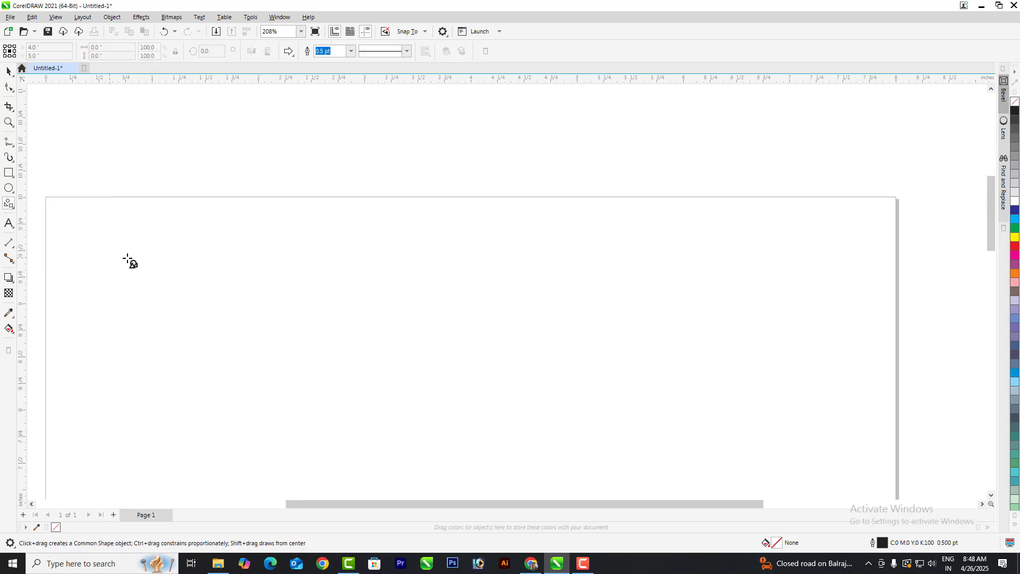
click(287, 51)
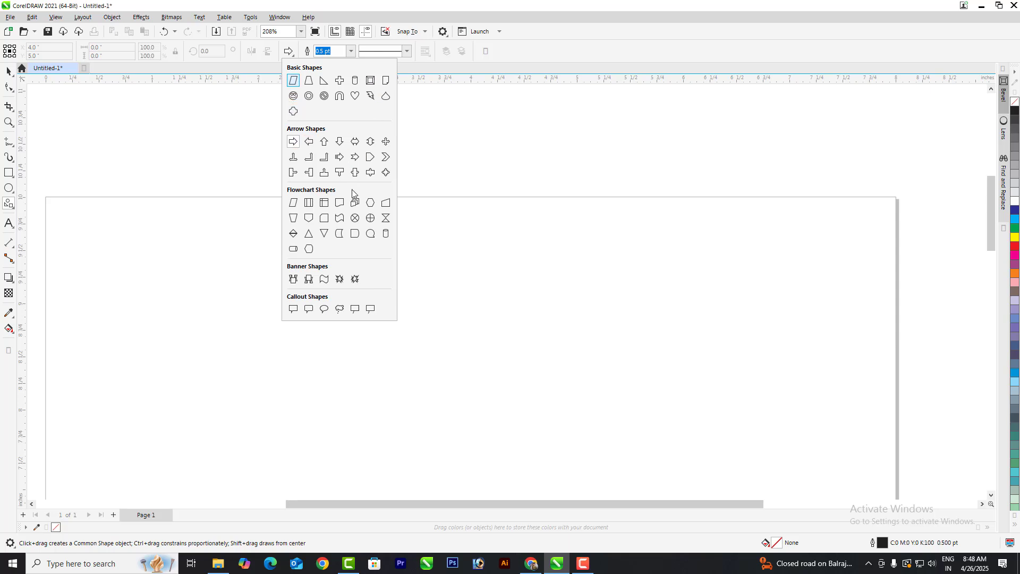
click(307, 142)
drag(239, 250, 586, 338)
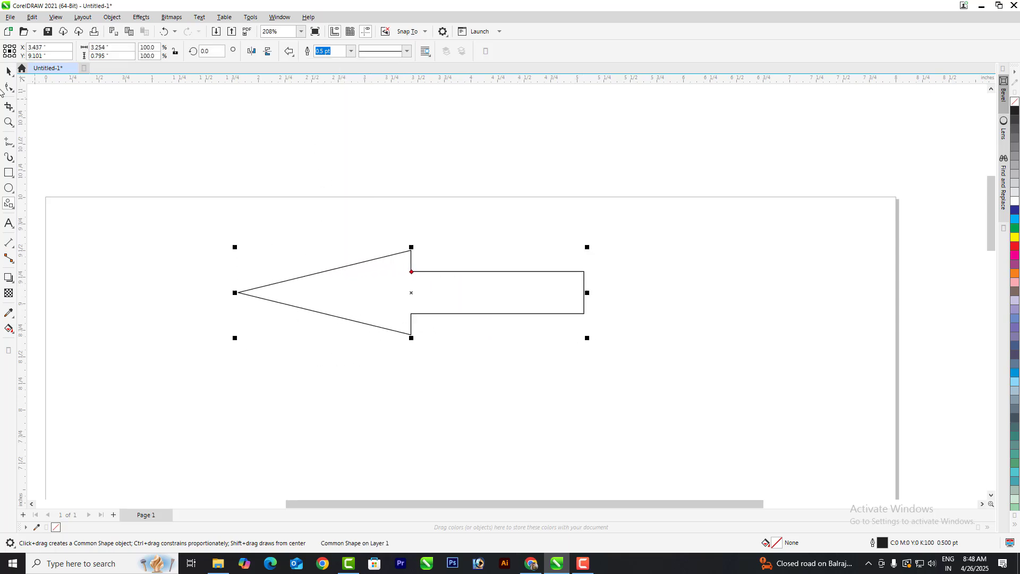
click(9, 86)
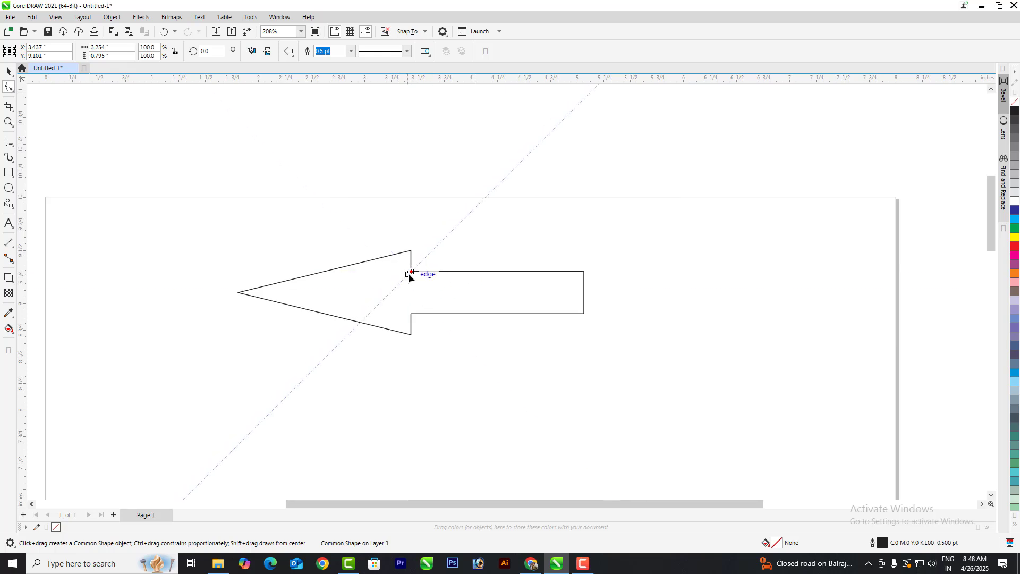
drag(411, 272, 305, 272)
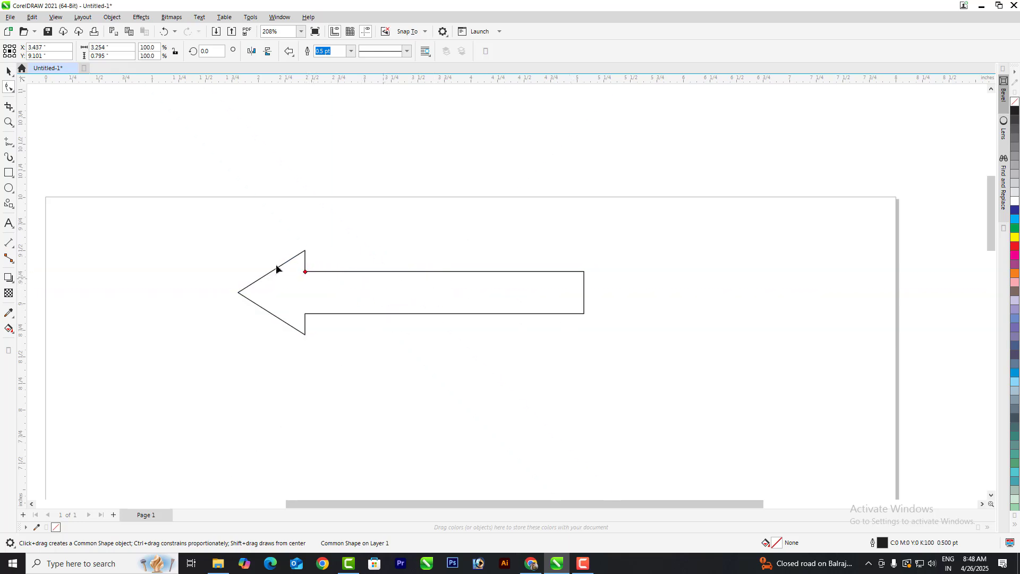
Try to switch the drawn arrow between the right- and left-pointing arrow presets and draw another arrow below it
click(289, 51)
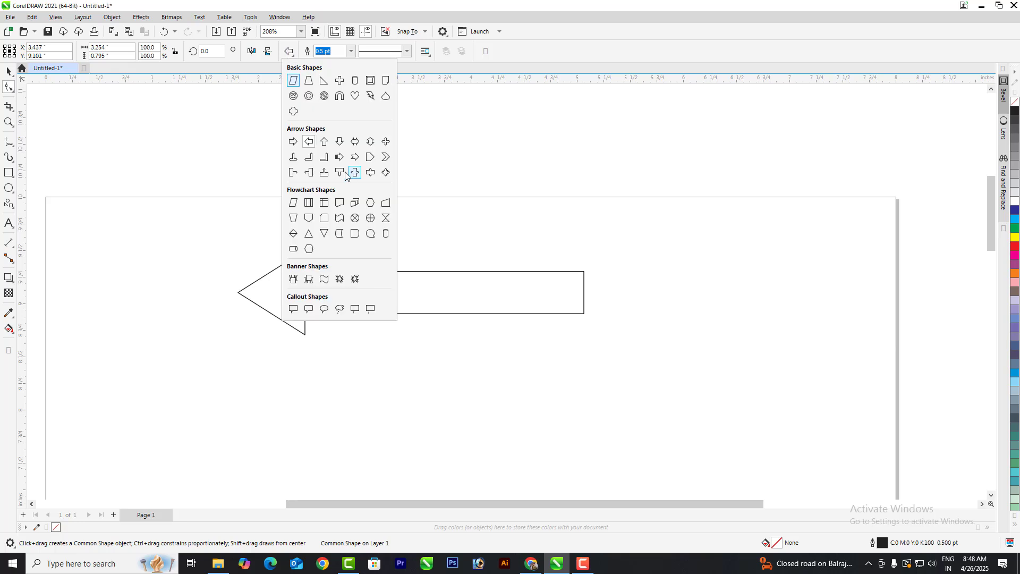
scroll(278, 159, down, 3)
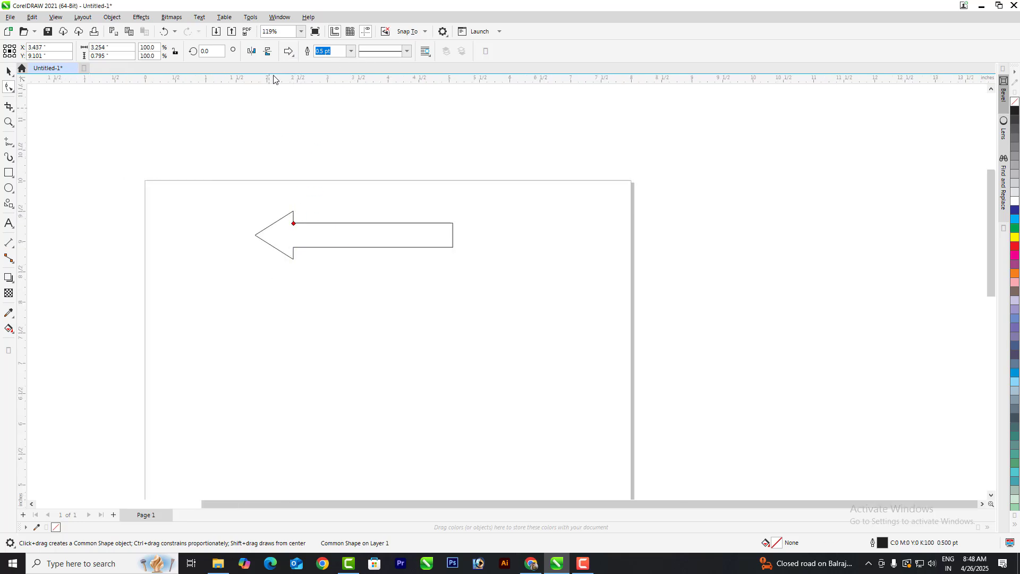
click(289, 51)
click(304, 147)
click(7, 71)
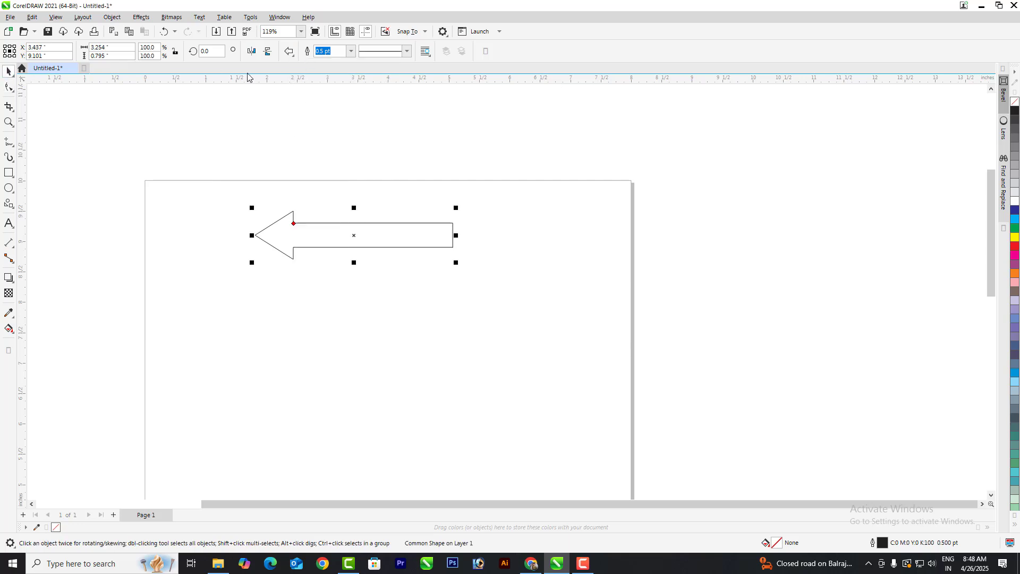
click(288, 51)
click(293, 144)
click(289, 51)
click(305, 143)
drag(267, 279, 331, 313)
Delete the left-pointing arrow
click(344, 232)
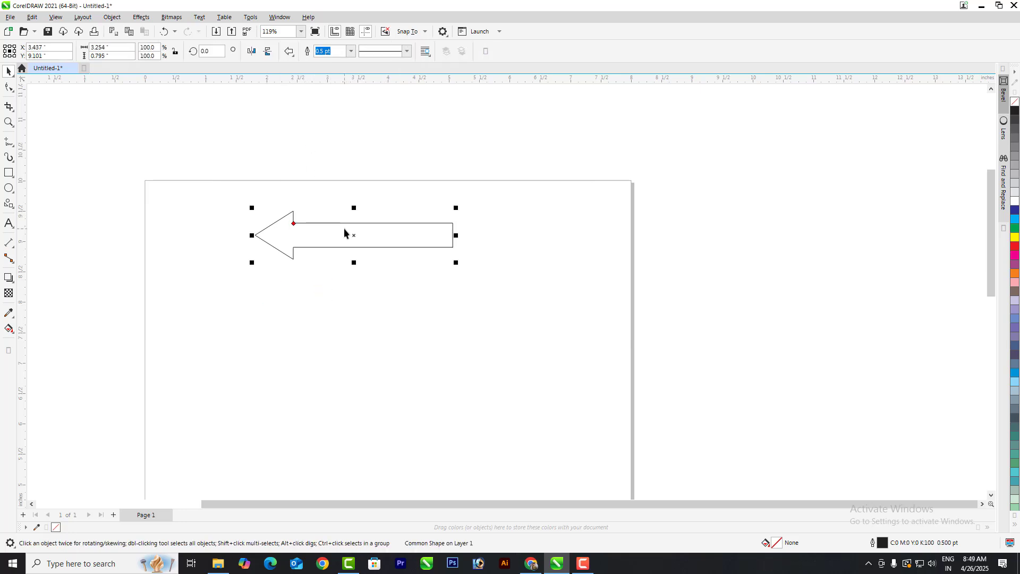
key(Delete)
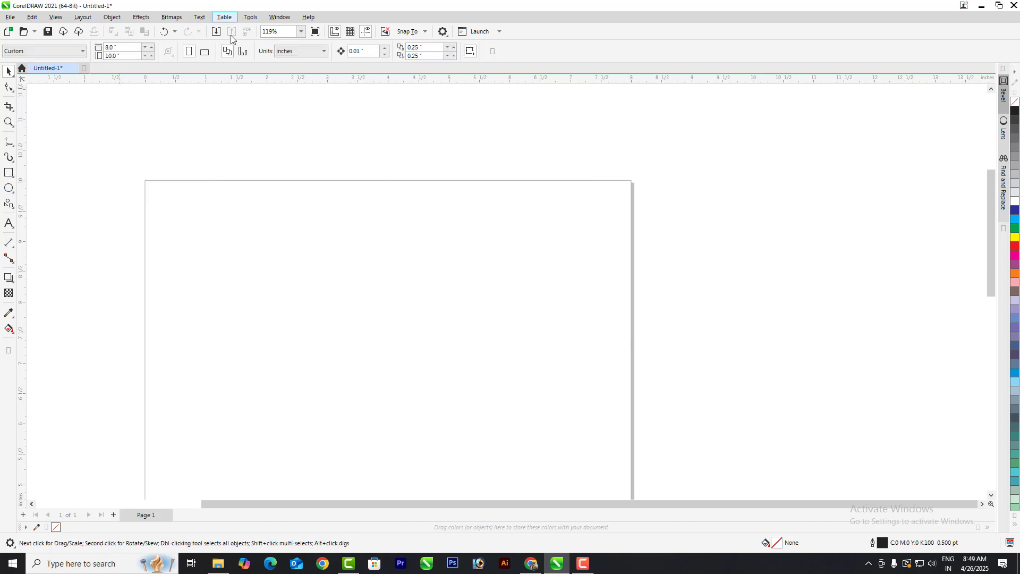
Draw a right-pointing arrow from the common shapes, about 3.5 by 1.6 inches, in the page's upper area
click(9, 204)
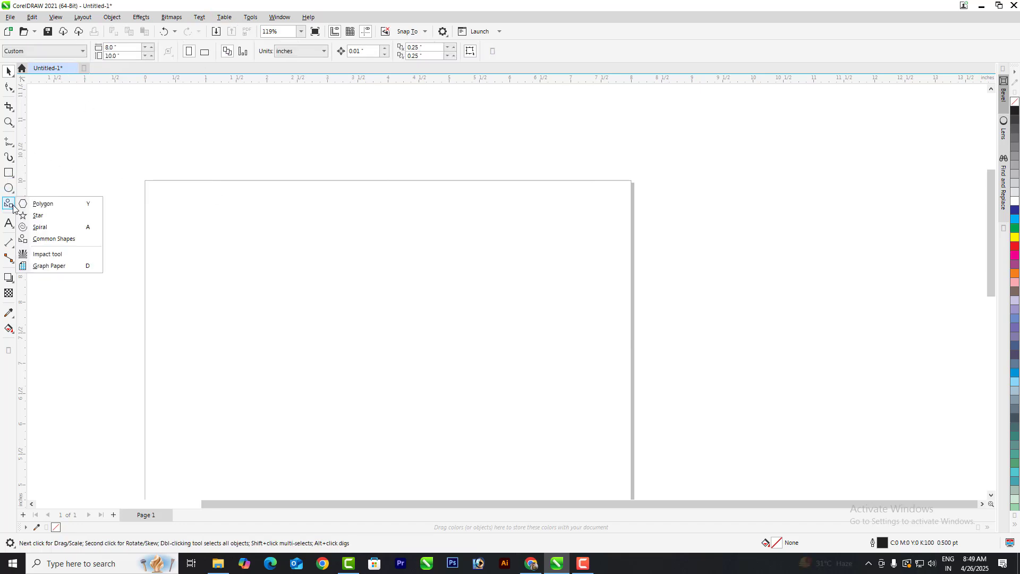
click(33, 240)
click(289, 51)
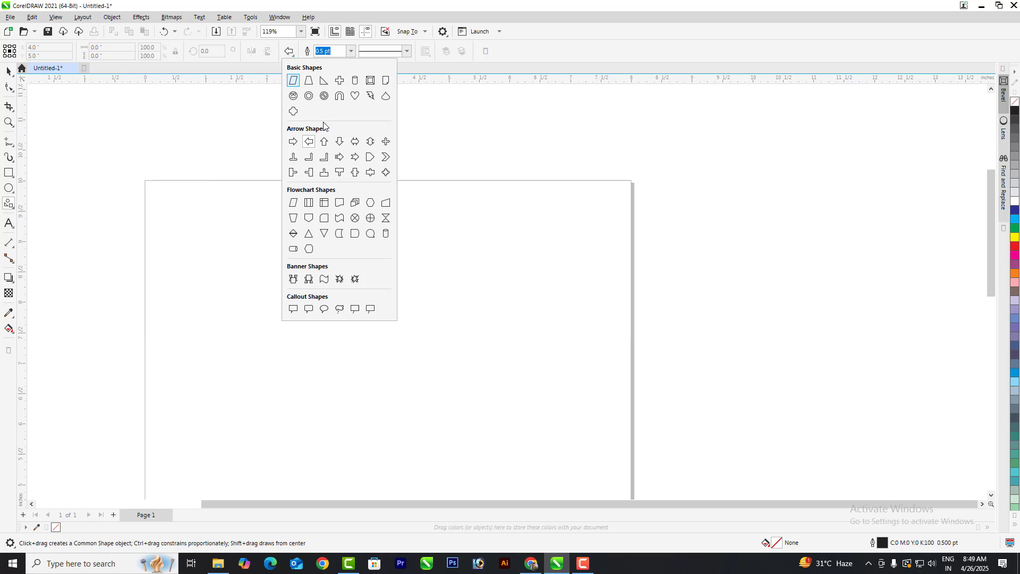
click(292, 141)
drag(261, 209, 474, 308)
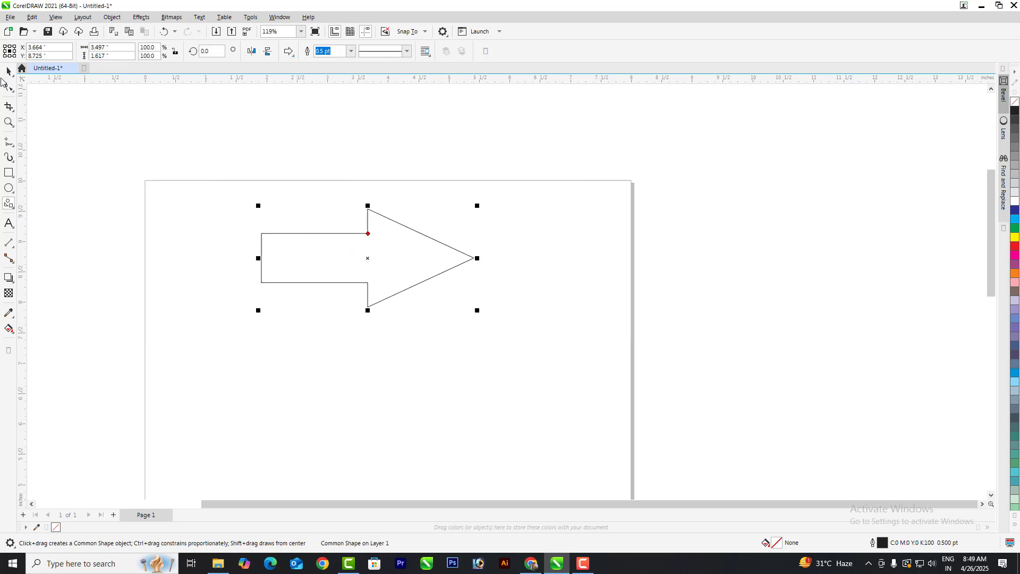
Reshape the right-pointing arrow through its control node to give it a shorter head and a longer, thinner shaft
click(8, 87)
drag(367, 234, 431, 248)
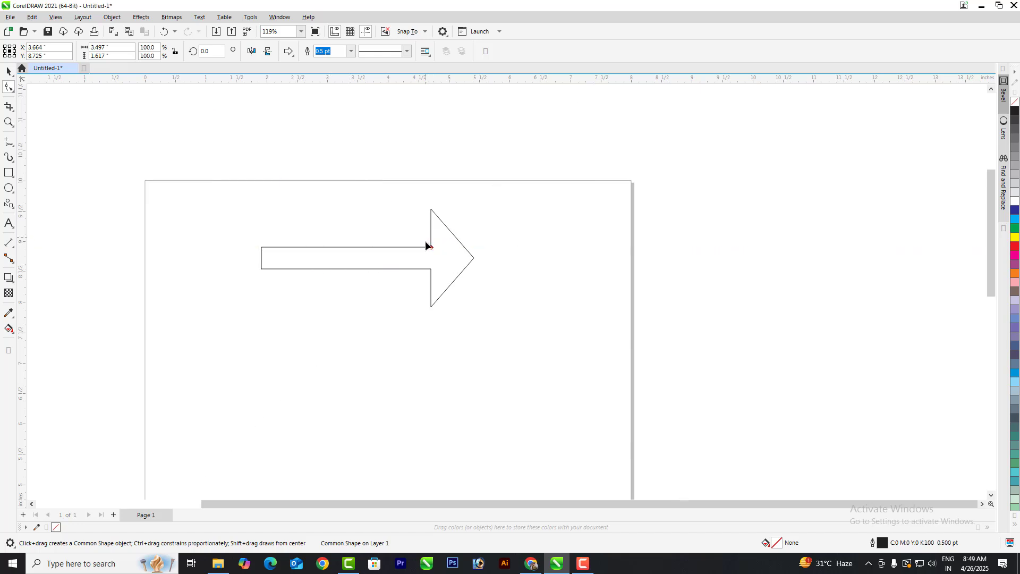
mouse_move(430, 246)
mouse_down()
mouse_move(428, 233)
mouse_move(400, 229)
mouse_move(391, 239)
mouse_move(411, 241)
mouse_up()
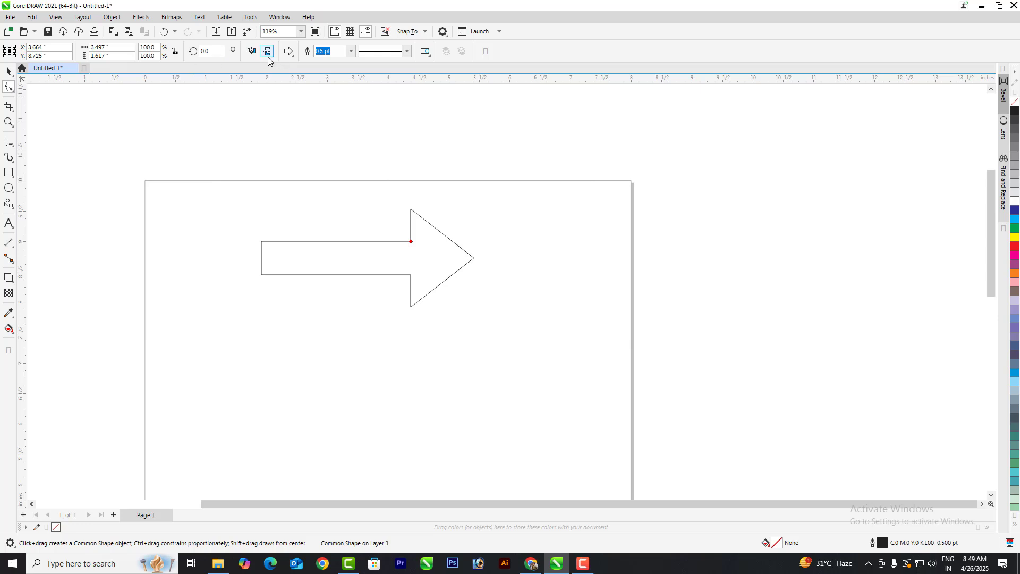
Delete the reshaped right-pointing arrow from the page
click(291, 51)
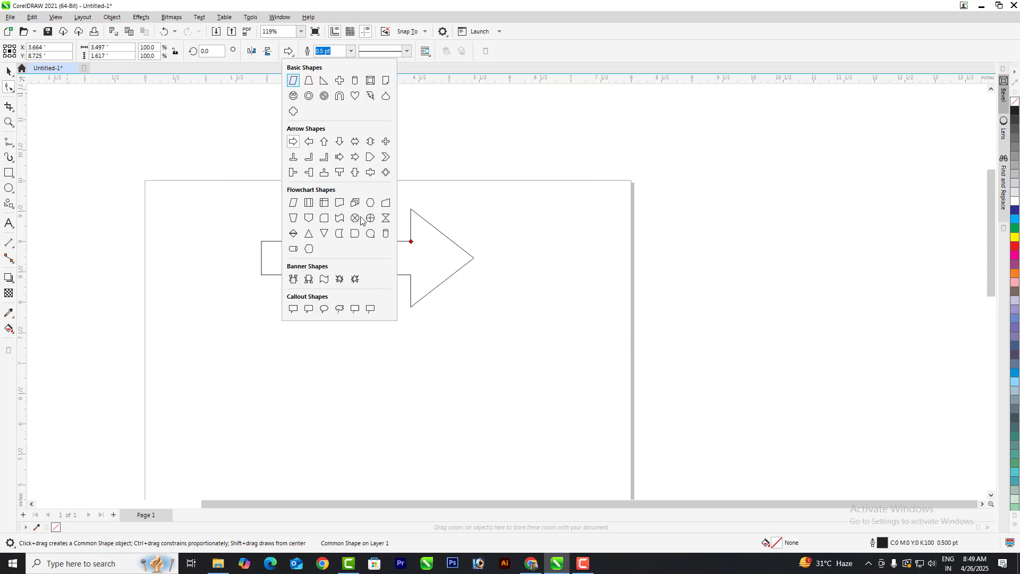
click(309, 311)
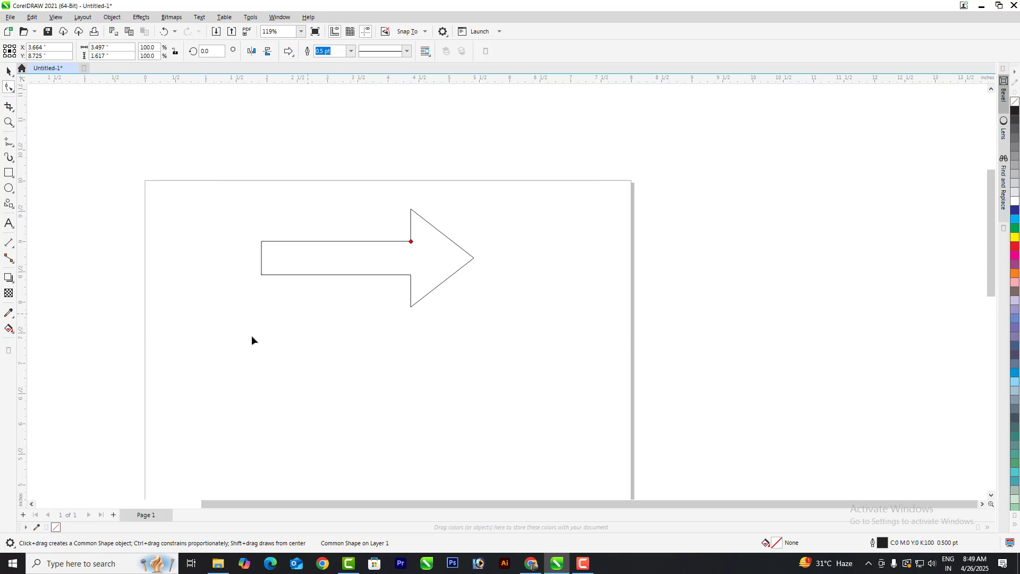
click(9, 72)
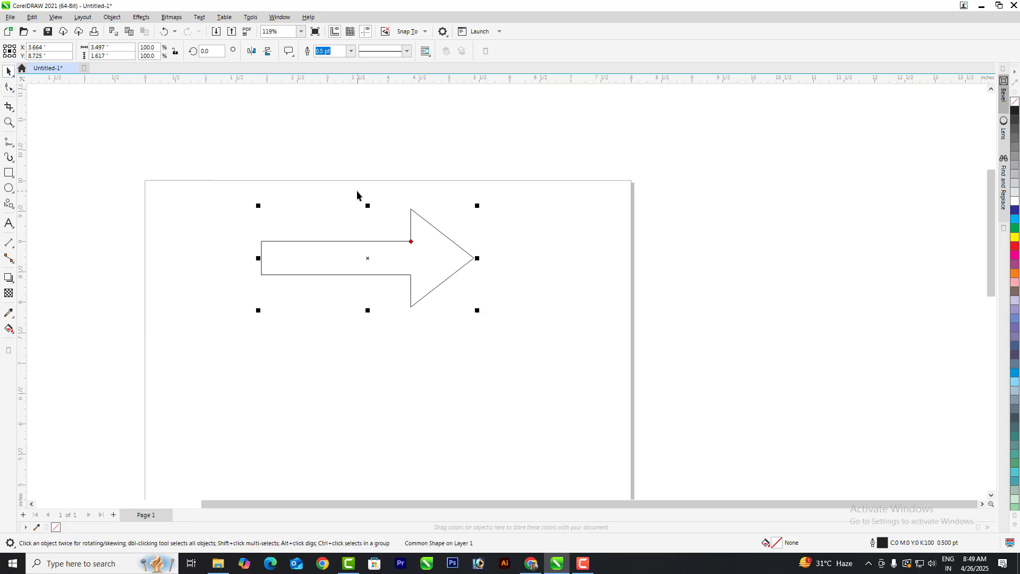
key(Delete)
Draw a rectangular callout from the common shapes, about 2.3 by 2.2 inches, in the page's upper area
click(9, 205)
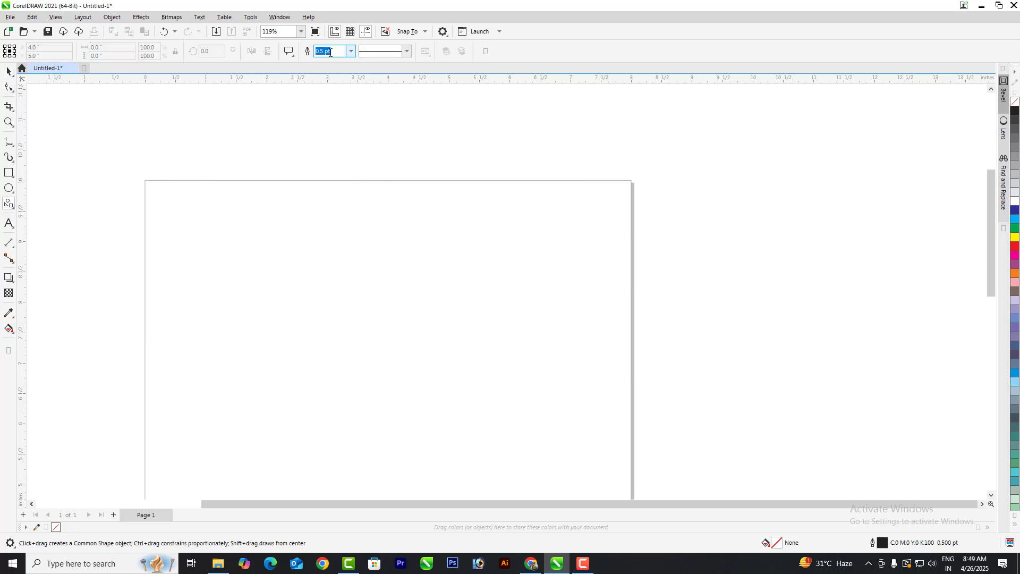
click(290, 51)
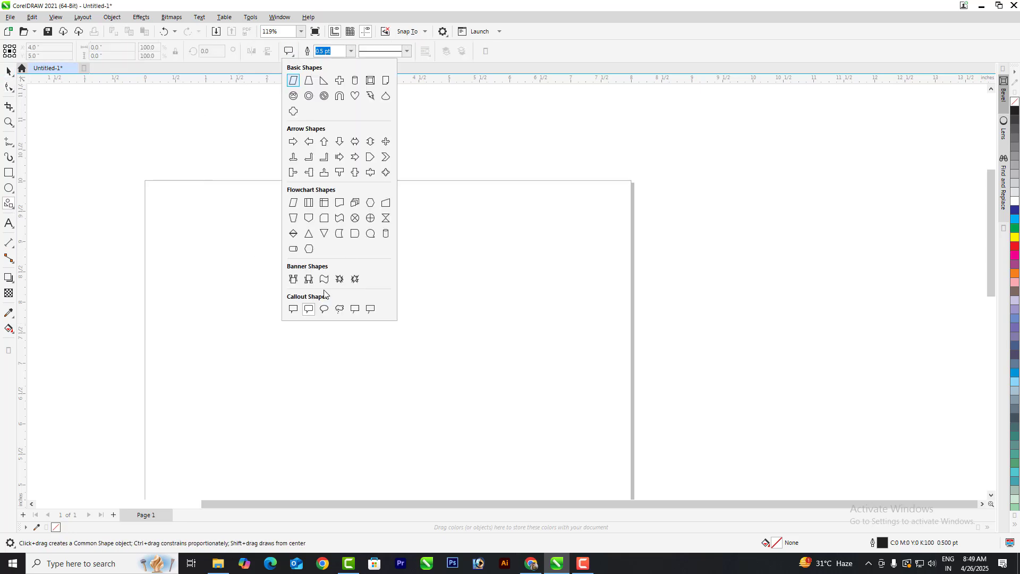
click(295, 310)
mouse_move(283, 239)
mouse_down()
mouse_move(350, 297)
mouse_move(423, 339)
mouse_move(406, 376)
mouse_move(423, 376)
mouse_up()
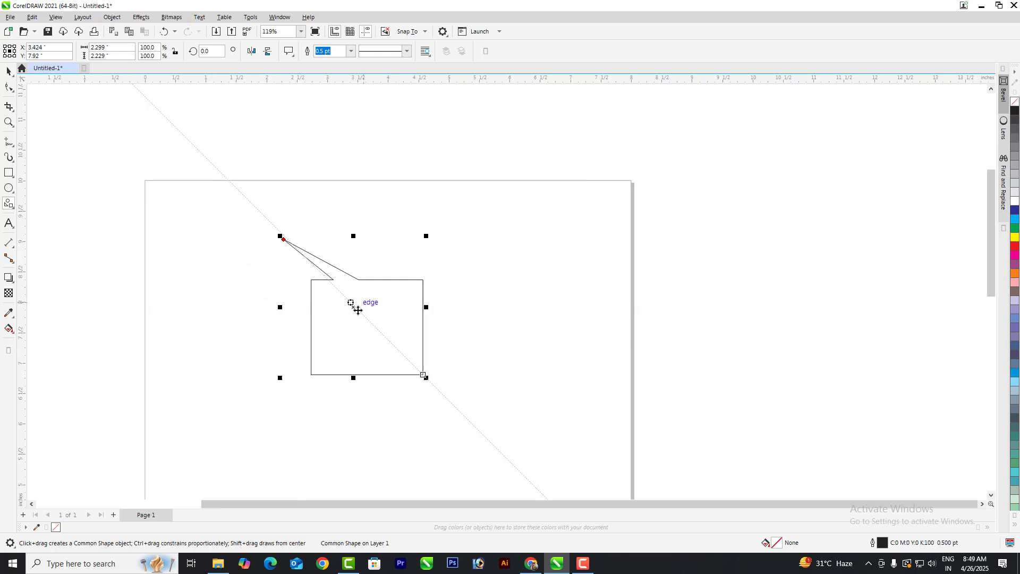
Fill the rectangular callout with dark blue
click(7, 75)
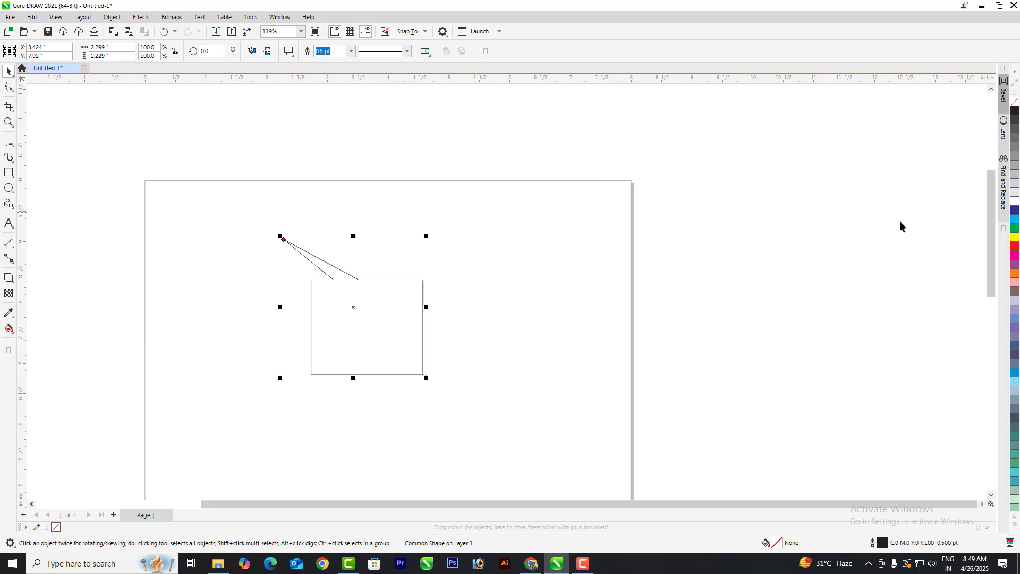
click(1015, 211)
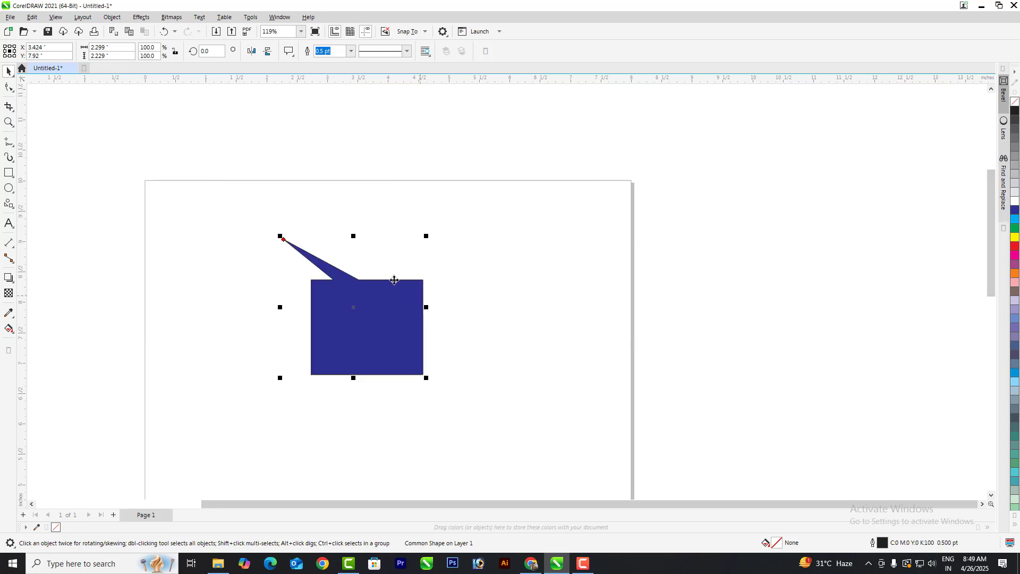
click(464, 332)
Add the artistic text "Cartoon Video" on two lines beside the callout, in the blank area to its left
scroll(412, 339, up, 2)
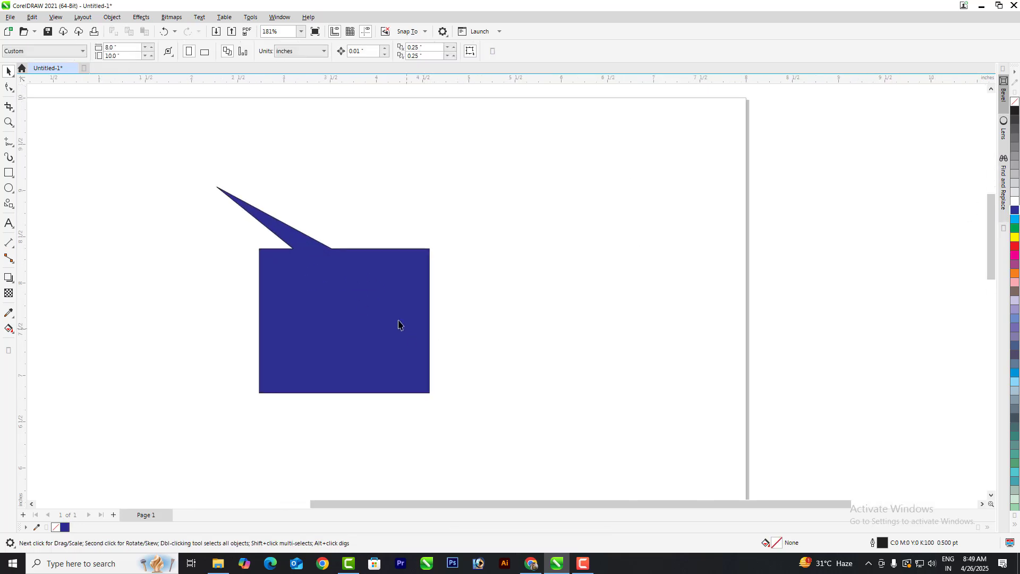
click(9, 223)
click(138, 327)
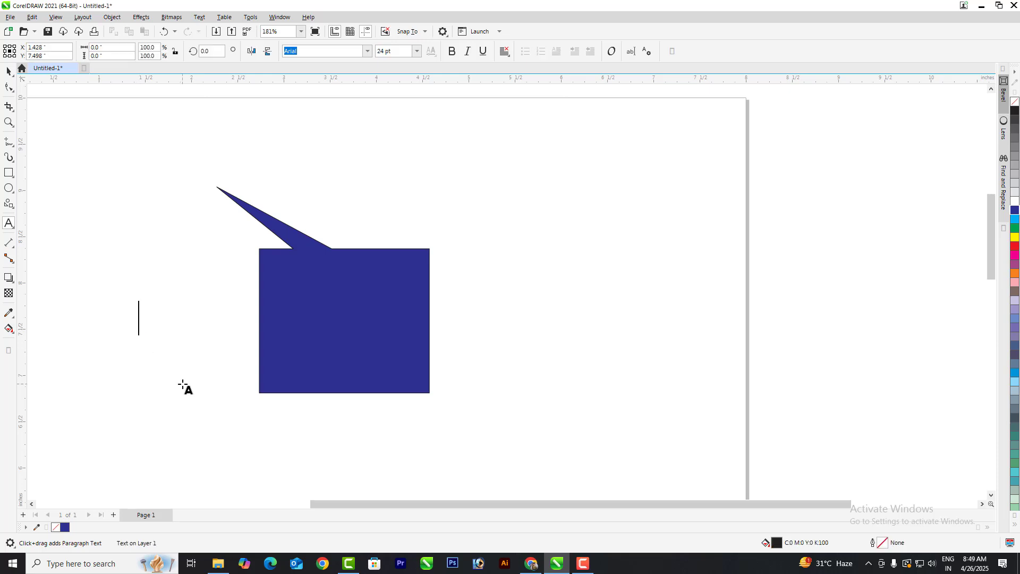
text(Cartoon)
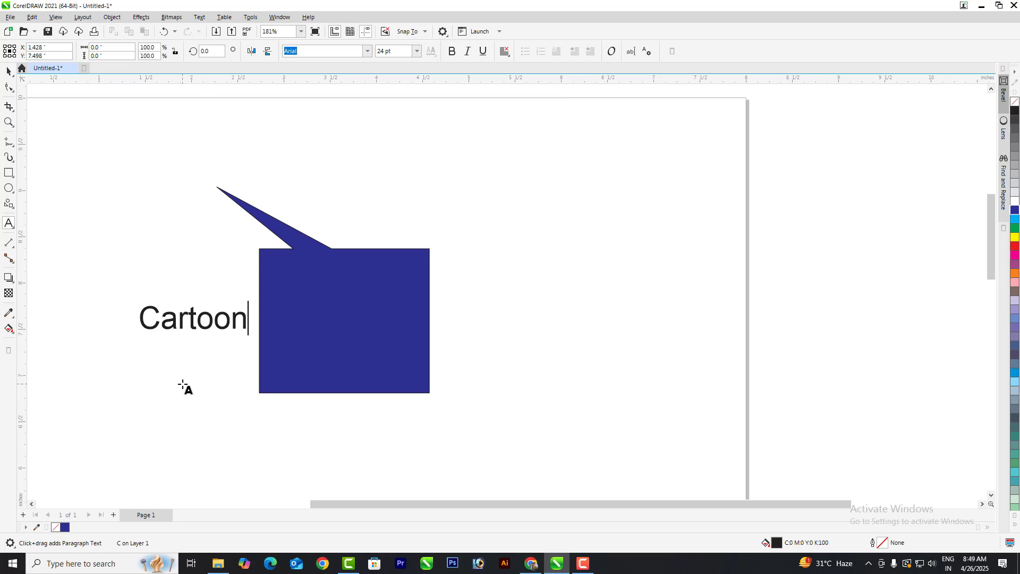
key(Return)
text(Video)
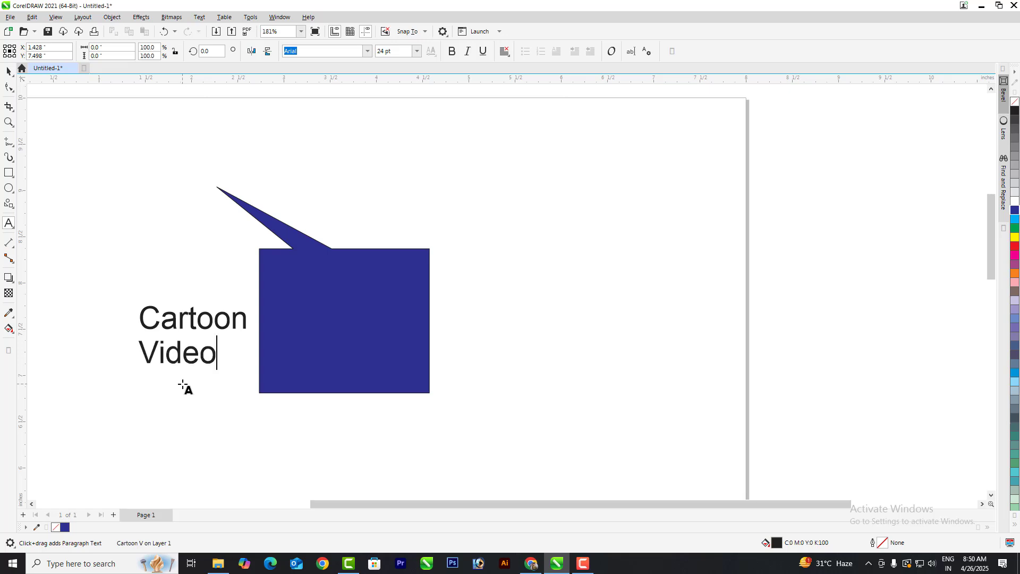
click(8, 72)
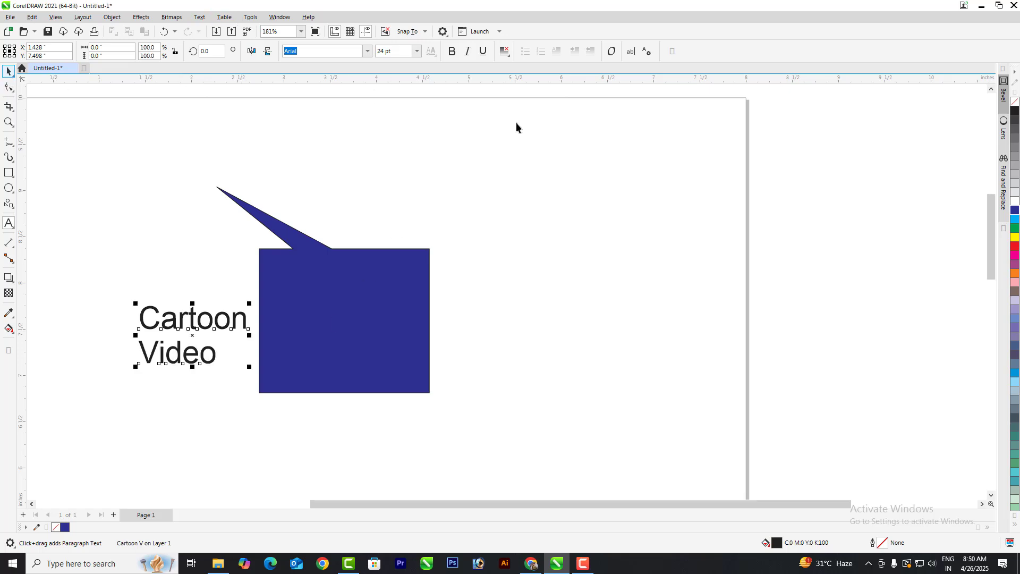
Centre-align the two-line text and move it onto the blue callout
click(507, 57)
click(531, 91)
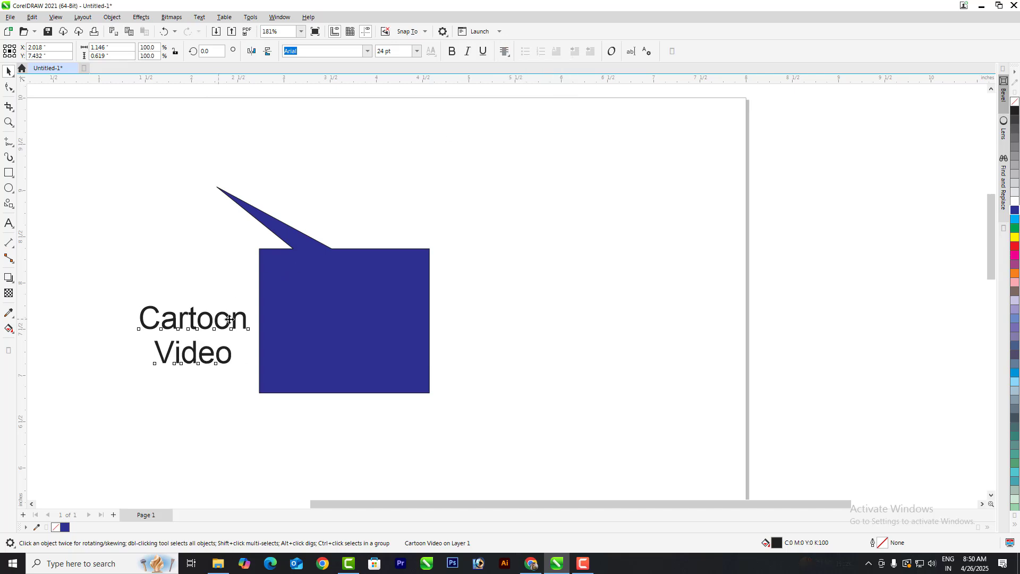
drag(229, 319, 388, 306)
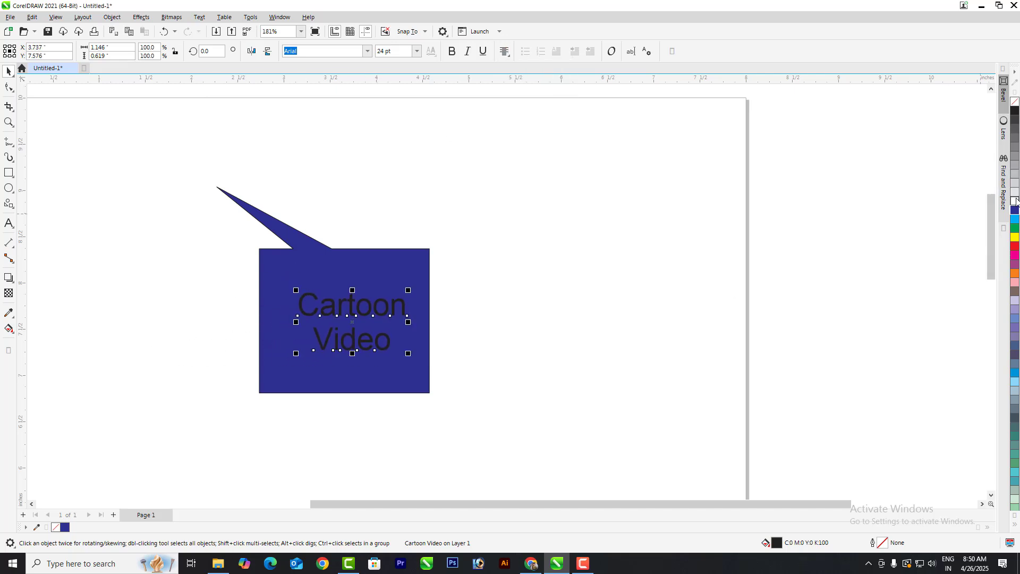
Format the callout text as white, bold and in the SwitzerlandBlack font, centring it within the blue rectangle
click(1015, 205)
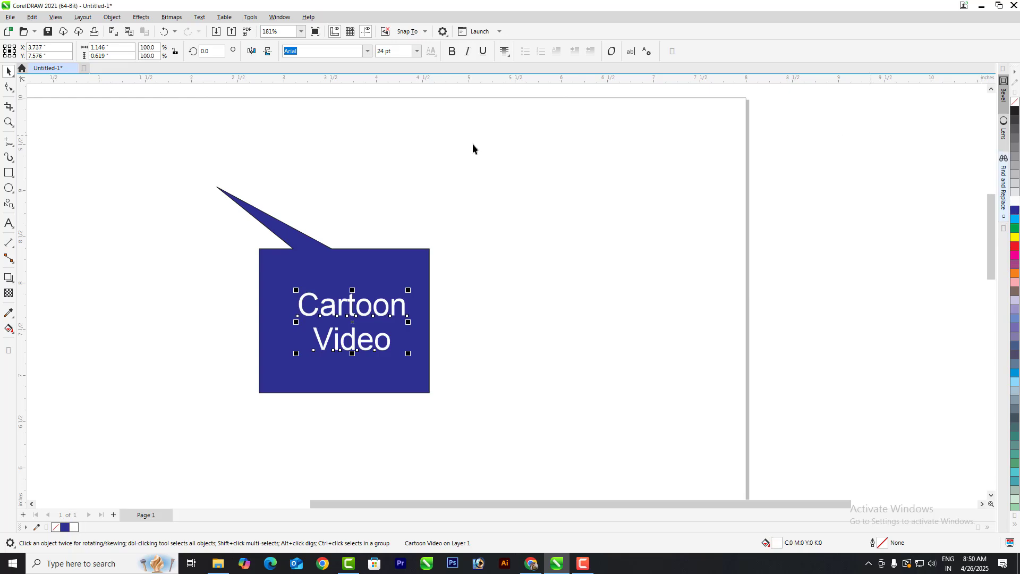
click(452, 51)
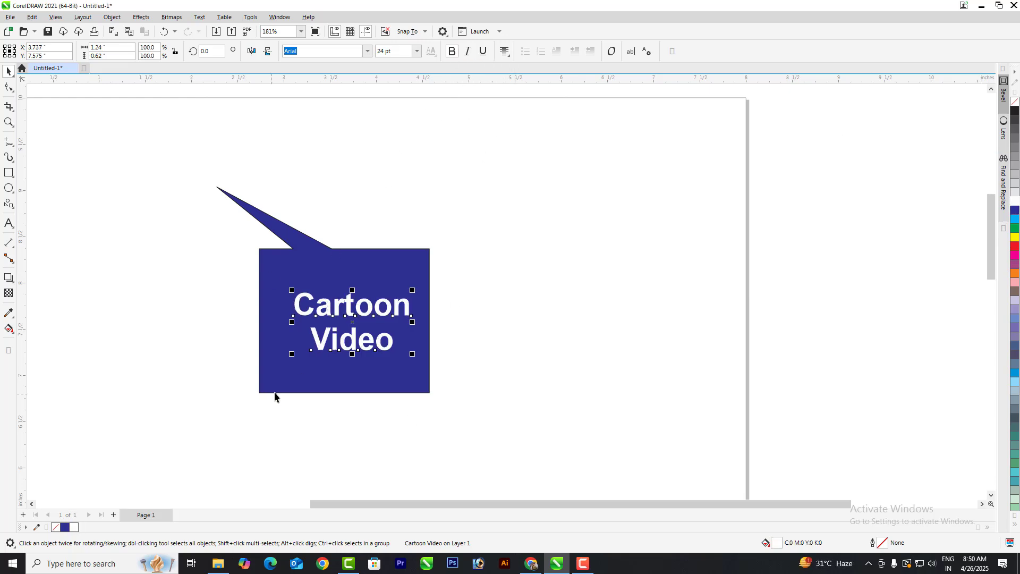
drag(349, 334, 342, 334)
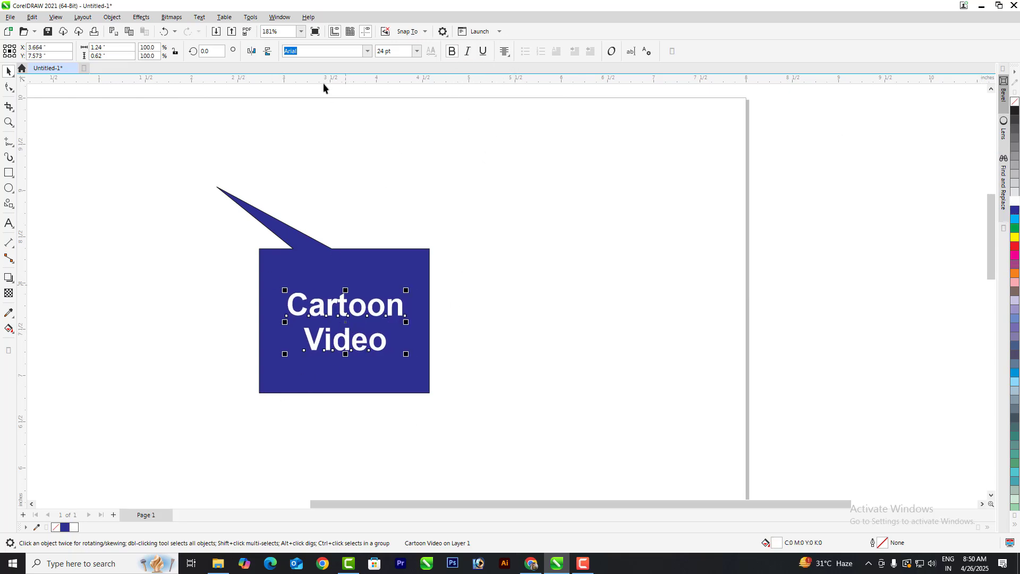
click(366, 52)
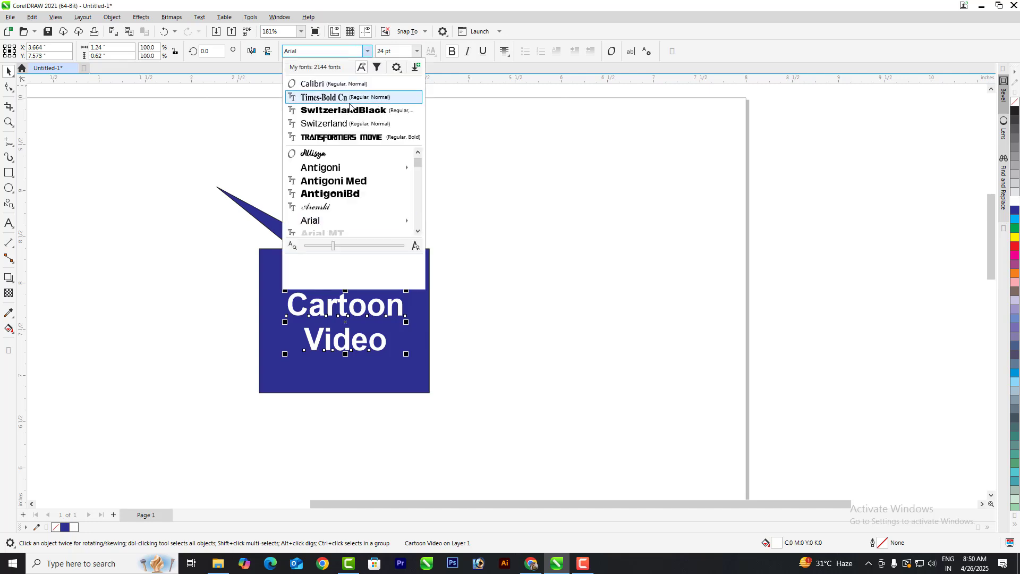
click(298, 106)
click(396, 229)
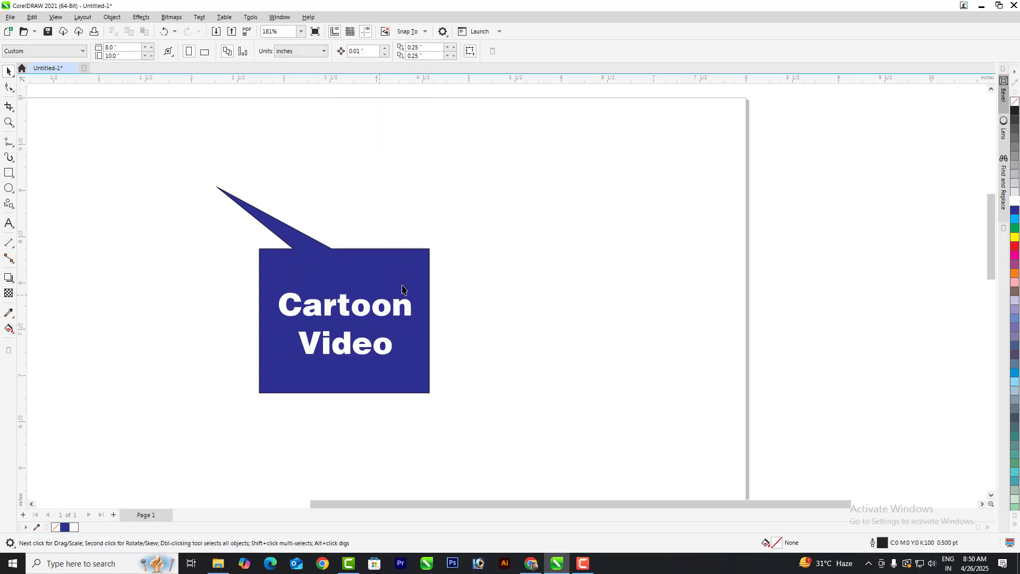
Delete the callout together with its text
scroll(251, 227, down, 2)
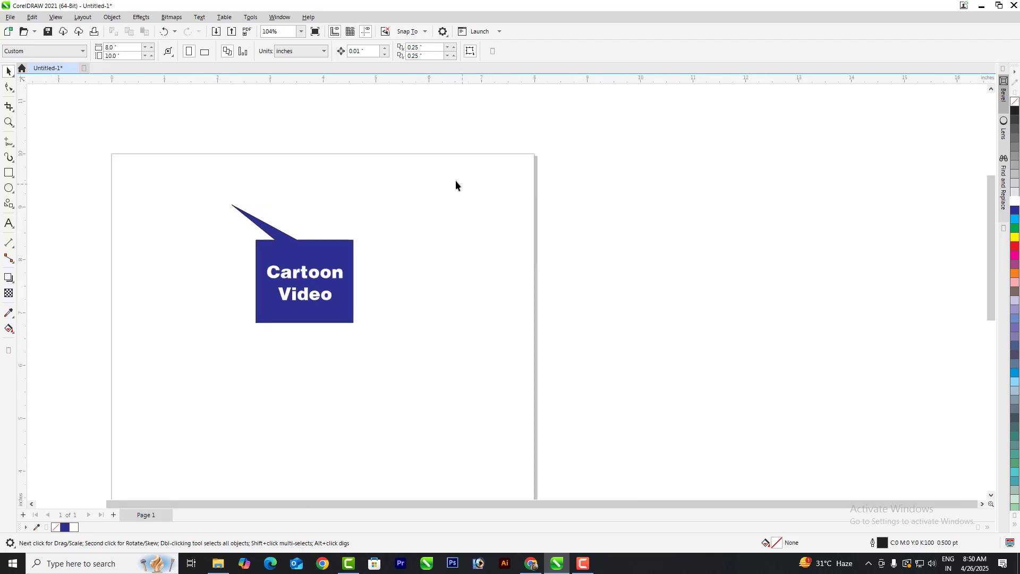
drag(150, 358, 126, 377)
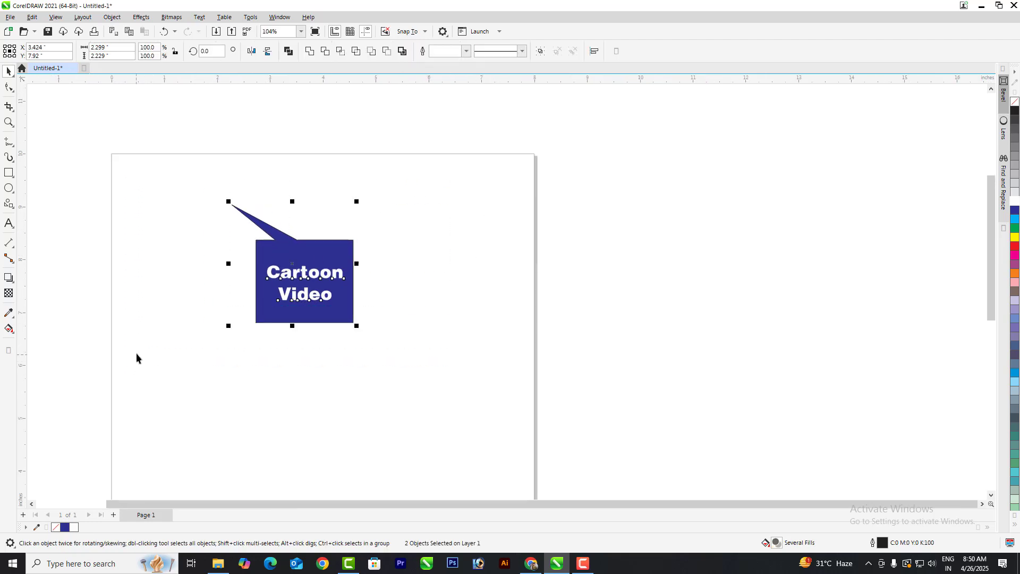
key(Delete)
Draw a radial burst with the Impact tool and move it fully inside the page's upper-left area
scroll(100, 161, up, 1)
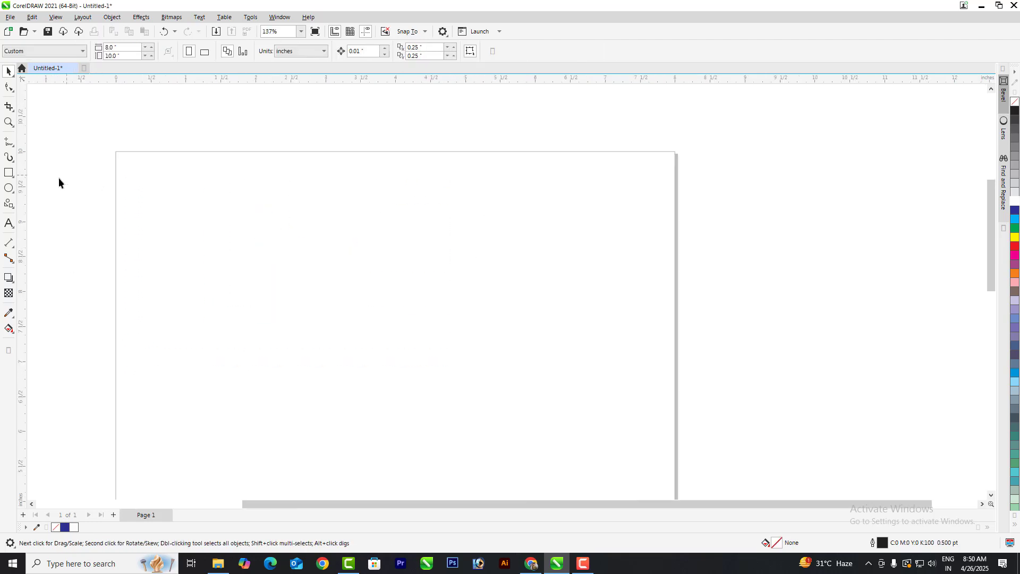
click(9, 204)
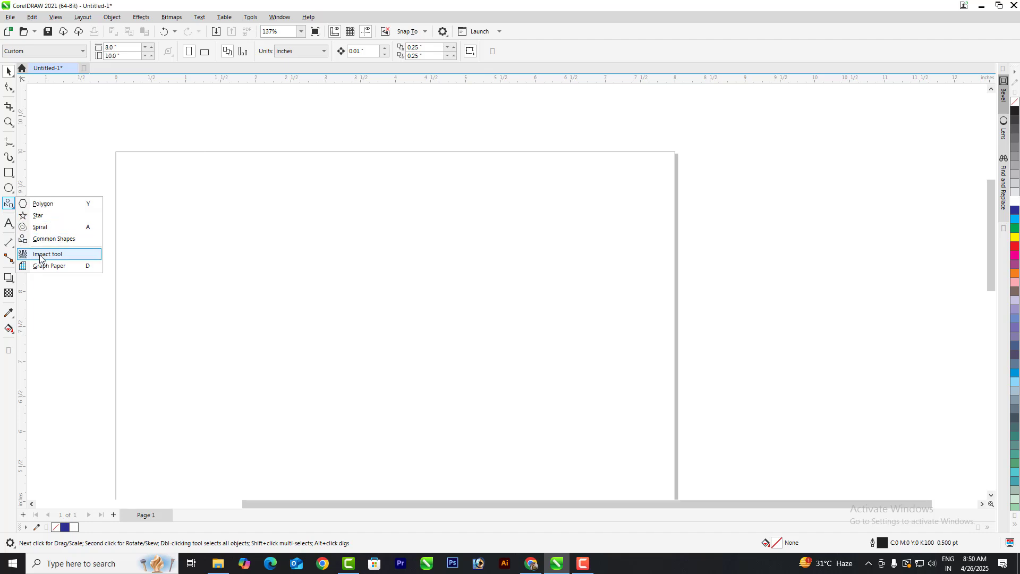
click(40, 255)
drag(238, 229, 273, 281)
click(7, 75)
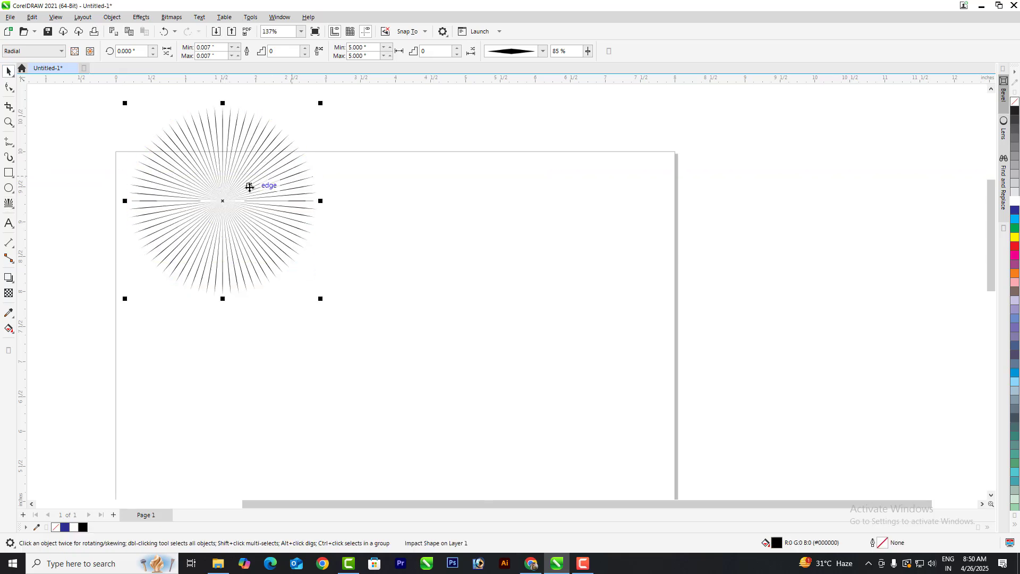
drag(250, 185, 327, 261)
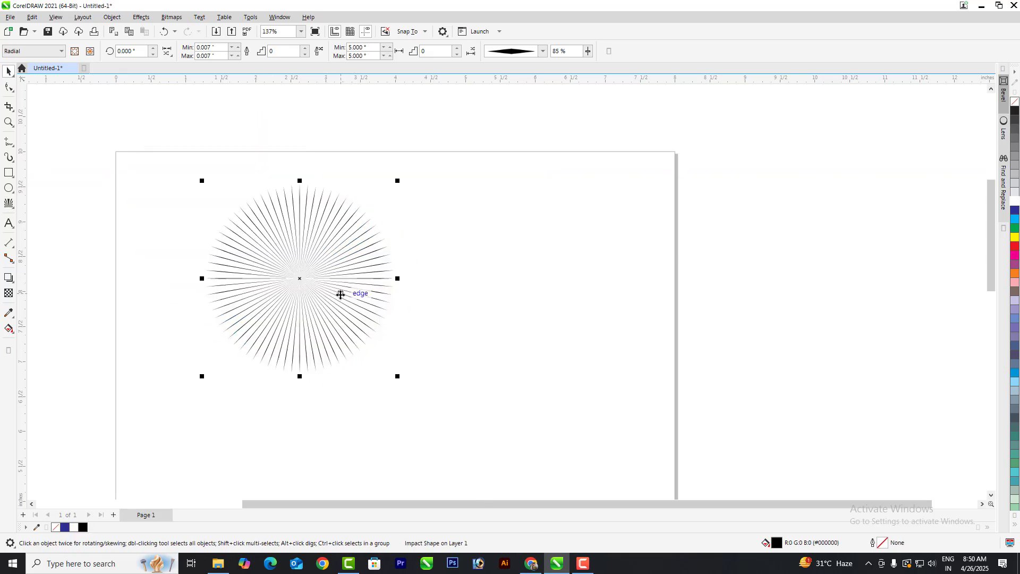
Try the Parallel effect style on the impact shape and switch it back to Radial
click(74, 55)
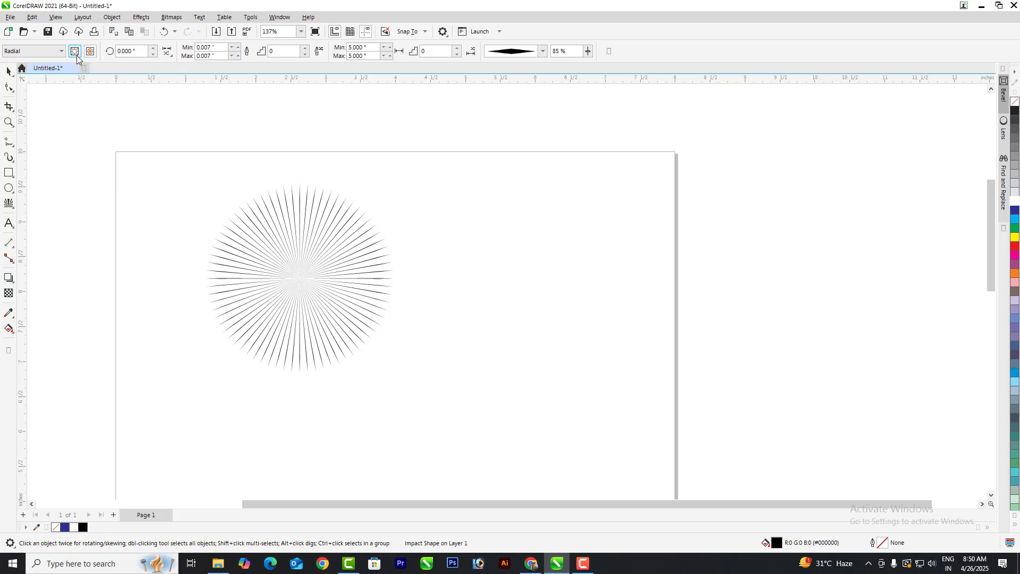
click(43, 52)
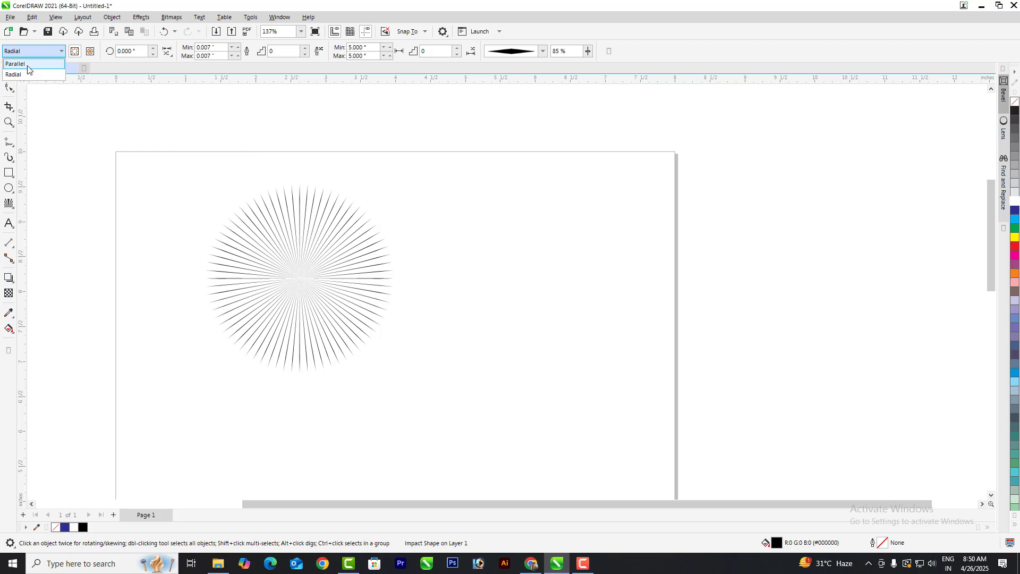
click(27, 65)
click(36, 52)
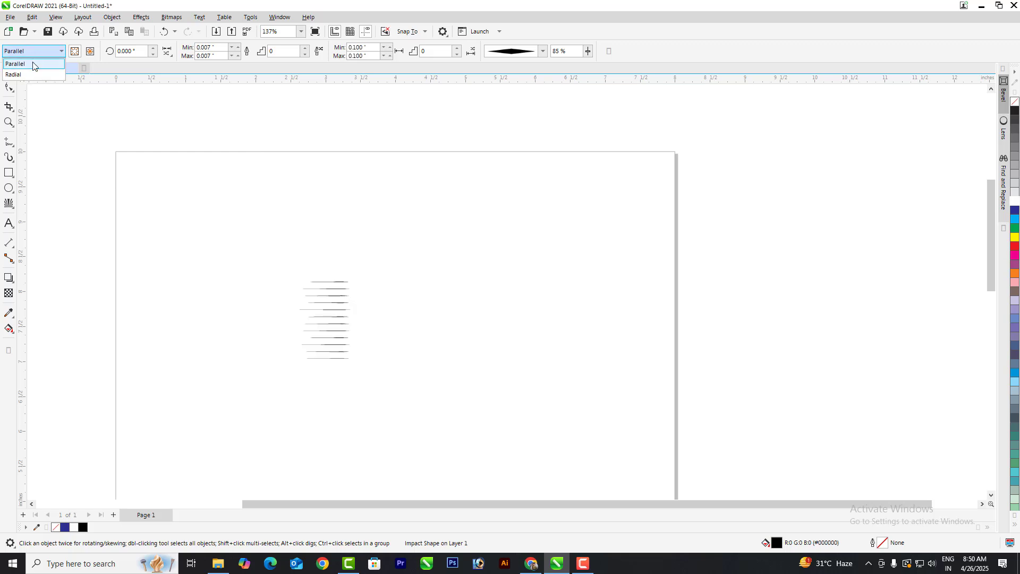
click(24, 74)
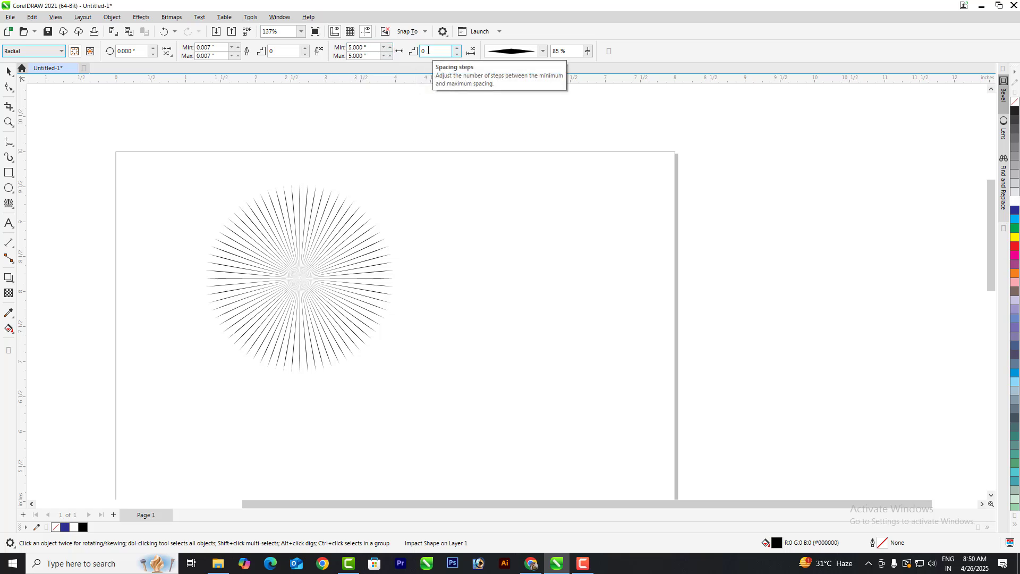
Try the oval line style on the radial impact shape and switch it back to the diamond style
click(543, 52)
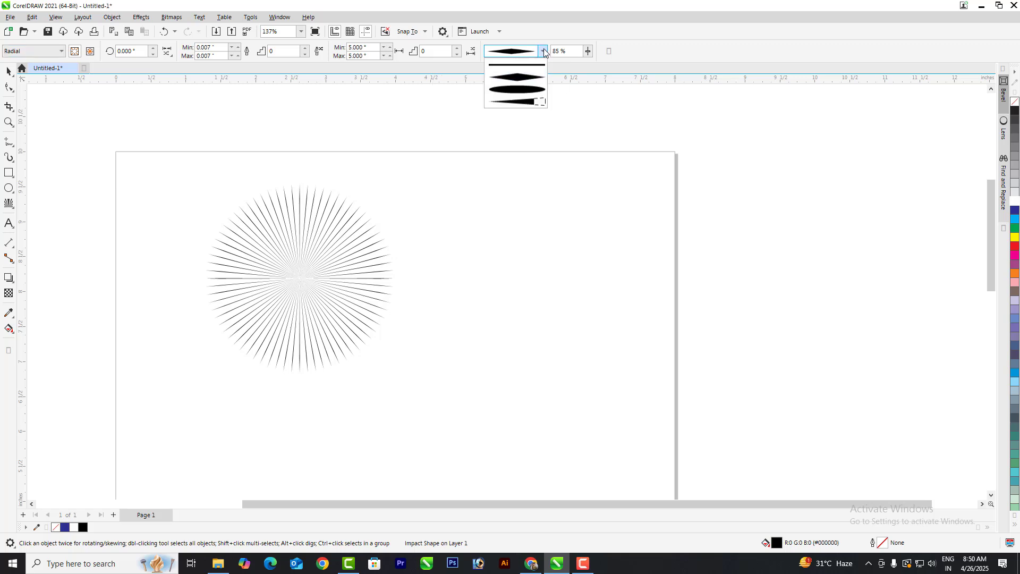
click(523, 90)
click(542, 52)
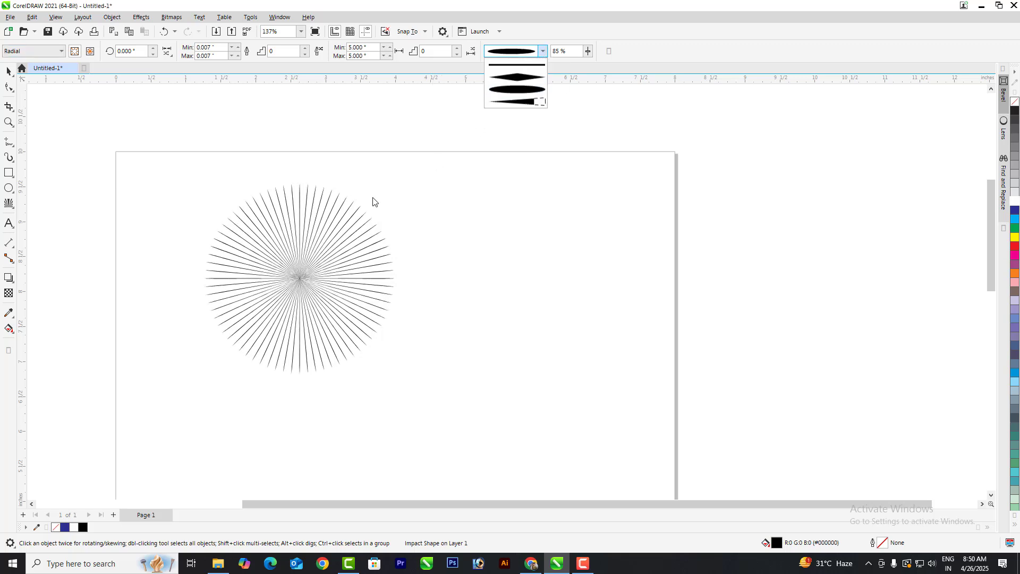
scroll(314, 224, up, 1)
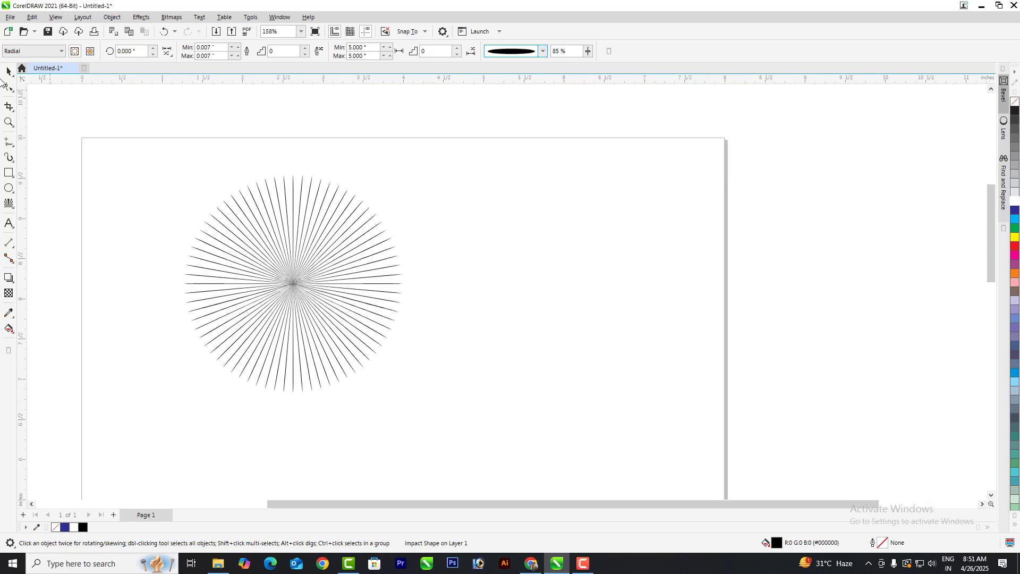
double_click(4, 73)
scroll(390, 224, up, 2)
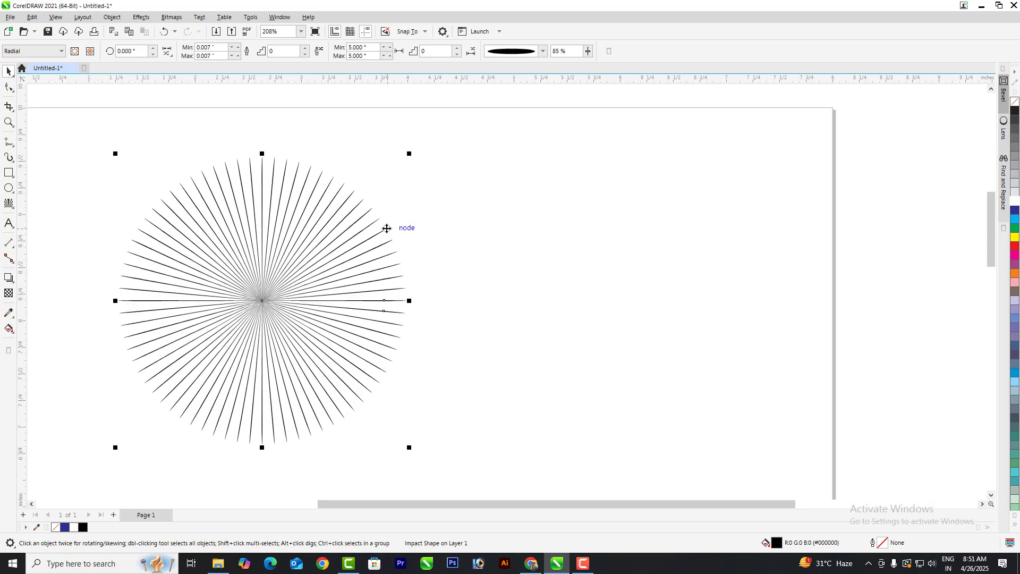
click(543, 51)
click(534, 78)
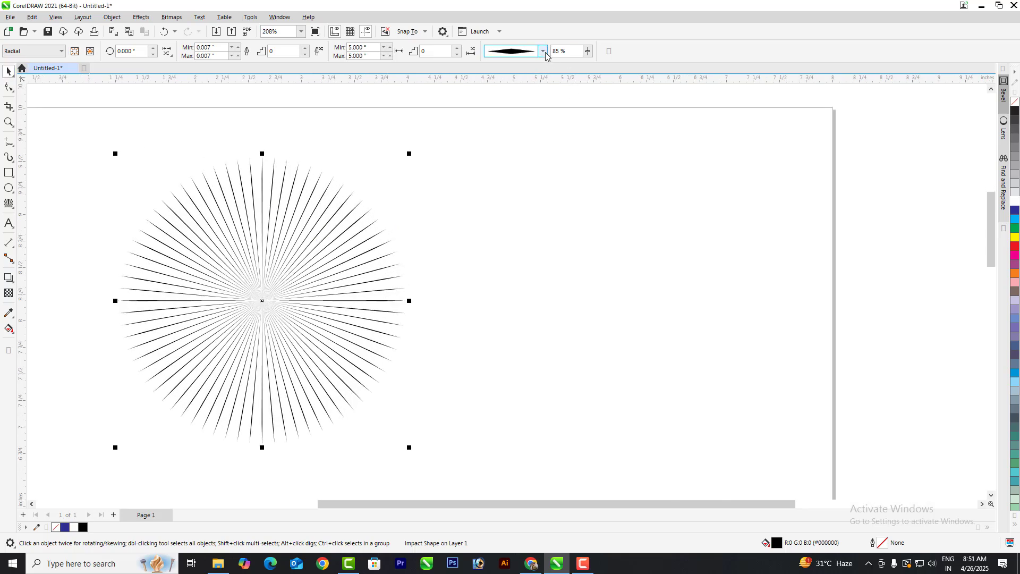
Try the oval, wedge and plain line styles on the radial impact shape and switch it back to the diamond style
click(544, 52)
click(536, 91)
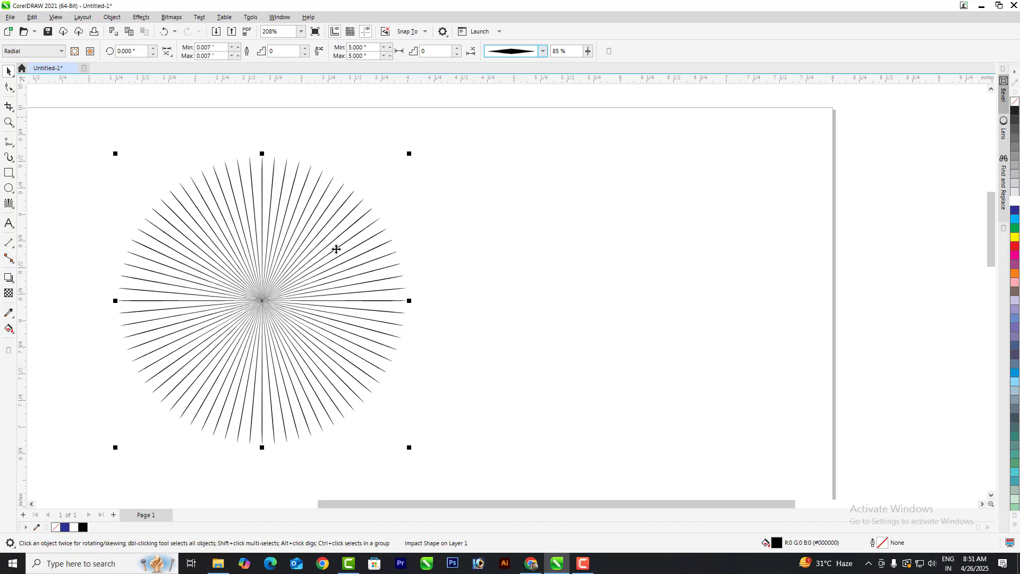
click(542, 51)
click(539, 85)
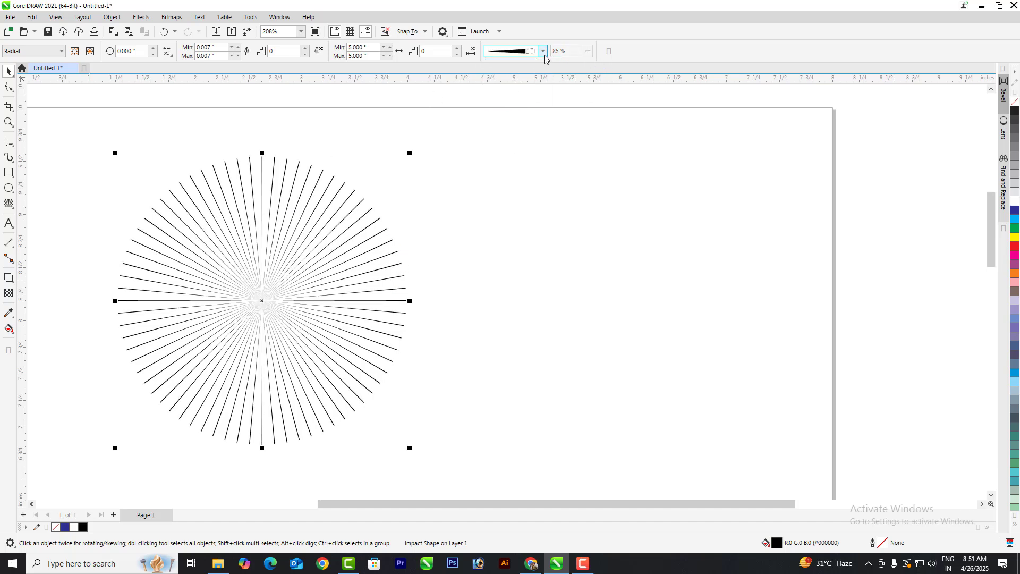
click(543, 52)
click(527, 75)
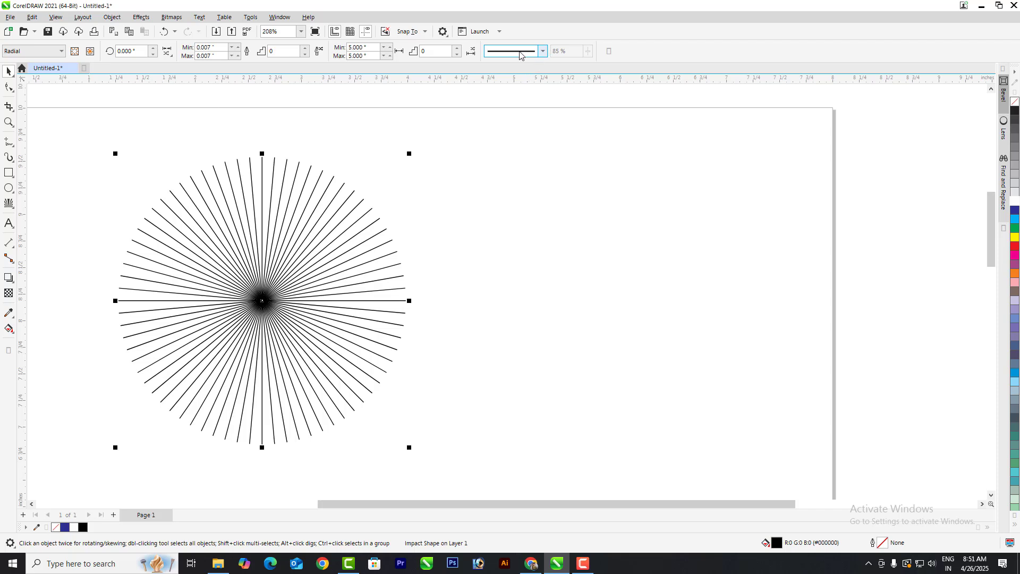
click(544, 52)
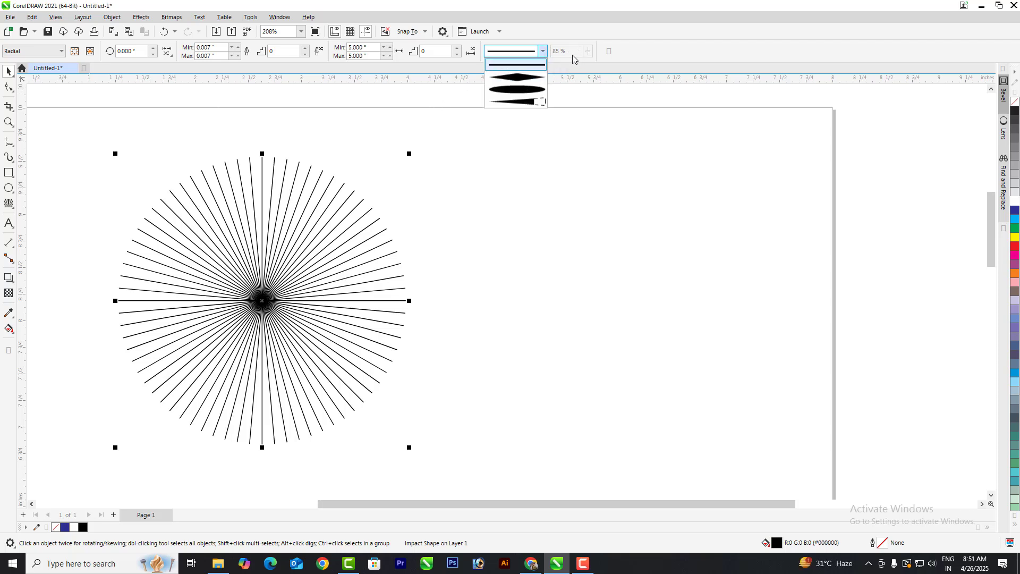
click(523, 78)
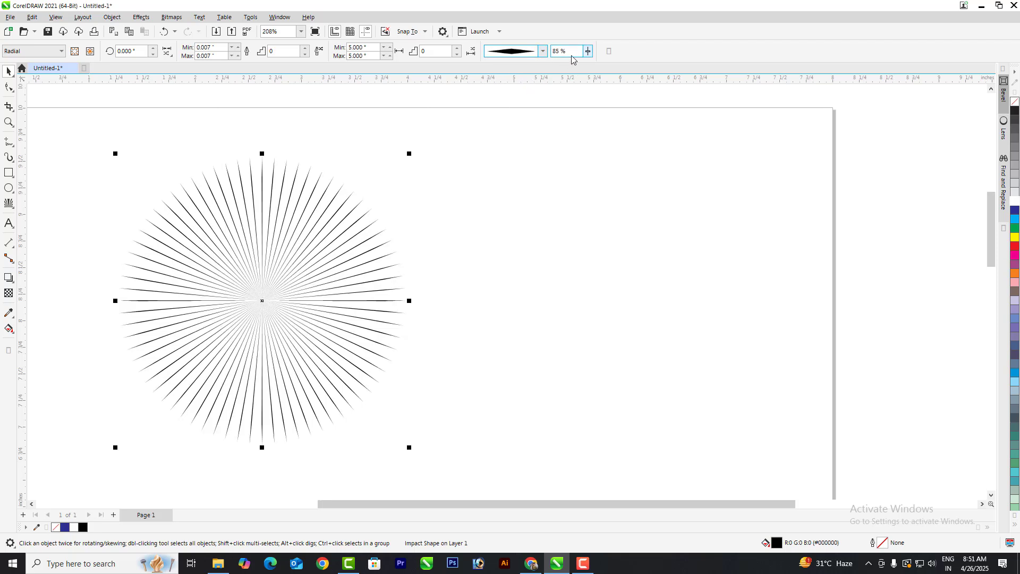
Set the widest point of the impact shape's lines to 94% and delete the shape
drag(588, 53, 624, 72)
click(588, 51)
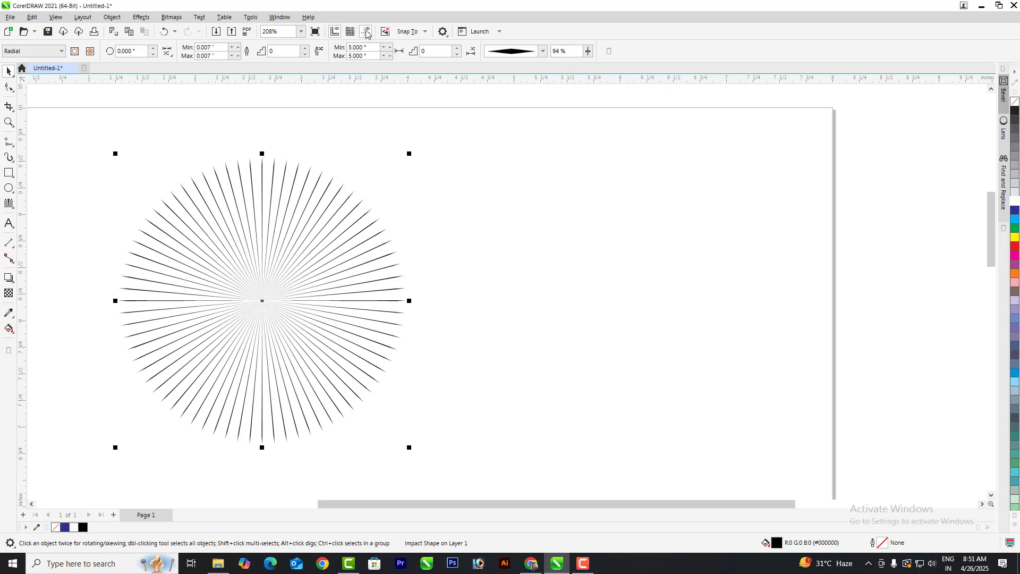
scroll(294, 256, down, 3)
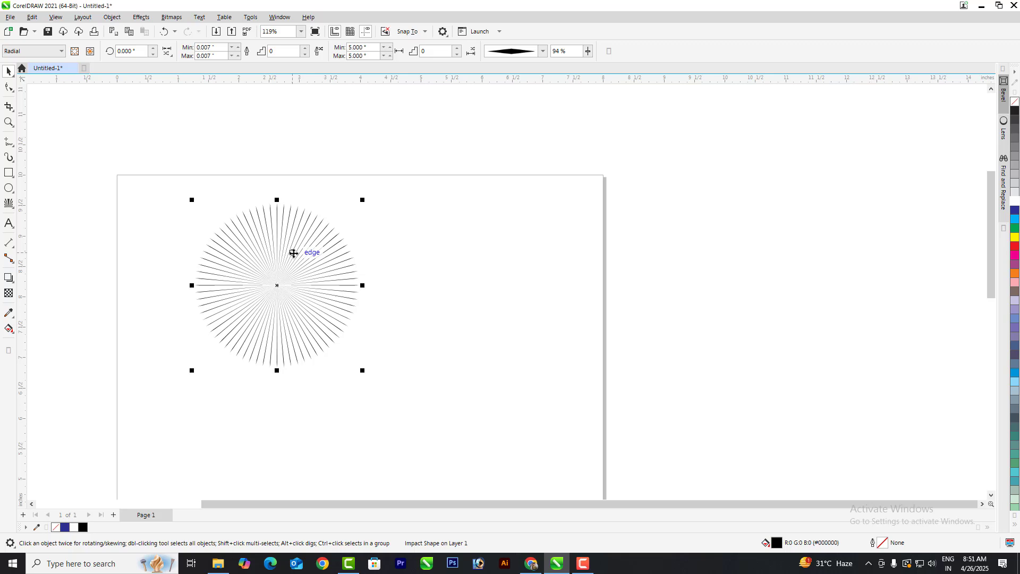
key(Delete)
Draw a Graph Paper grid with 10 columns and 6 rows in the upper part of the page
click(11, 204)
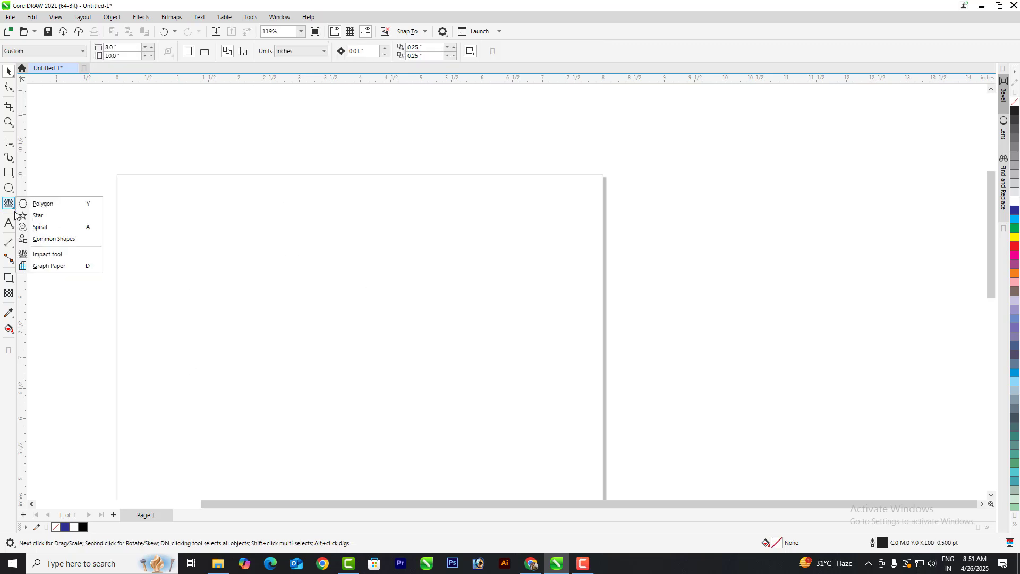
click(48, 265)
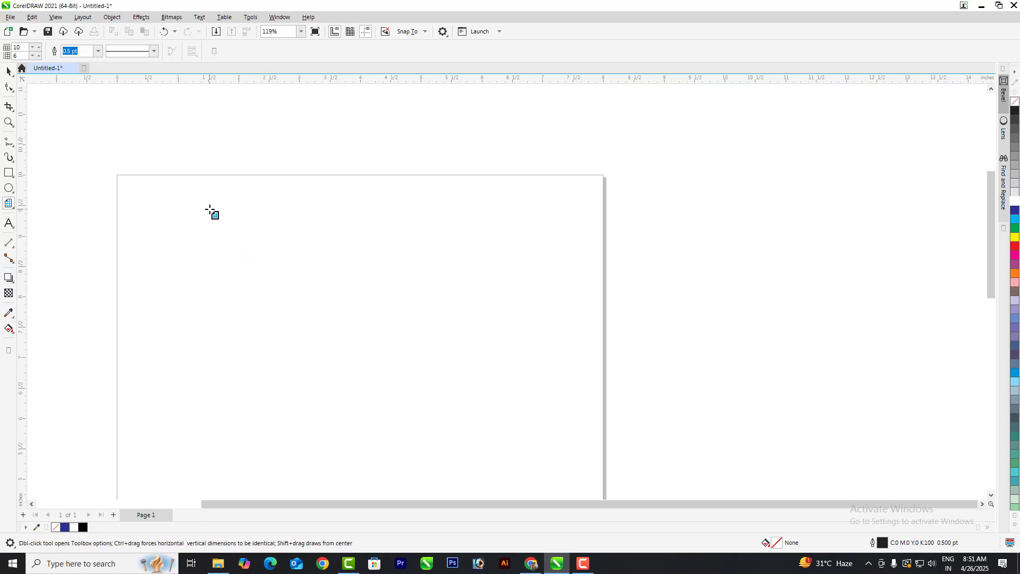
drag(205, 207, 428, 409)
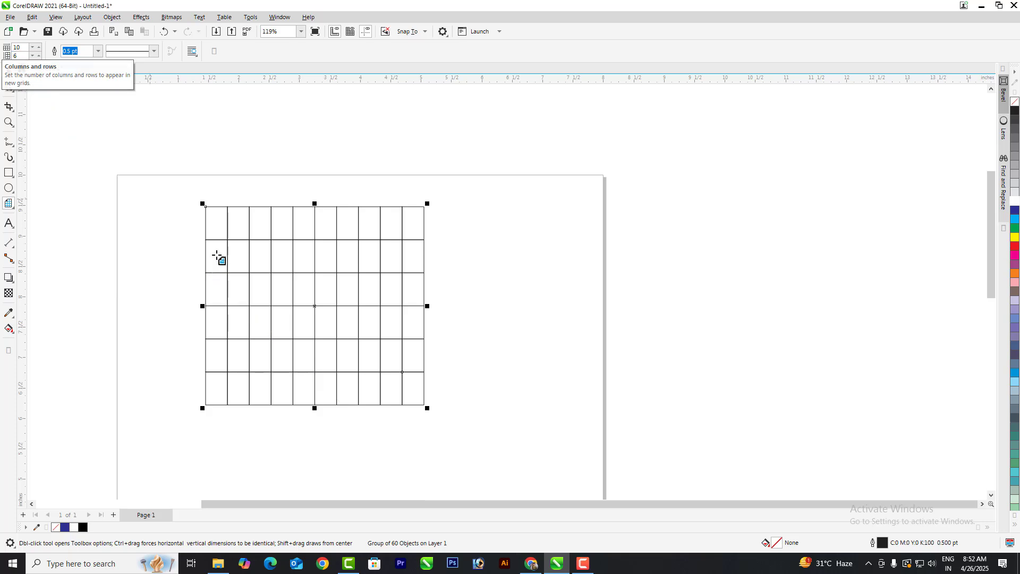
Draw two more six-row grids in line beside the first, one with 16 columns and the outermost with 20 columns
click(40, 47)
click(40, 47)
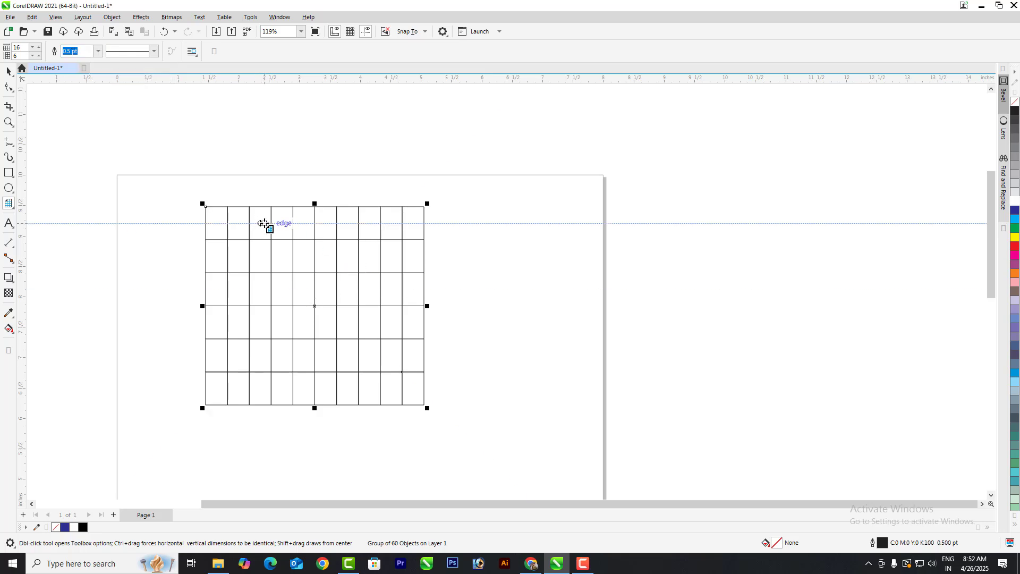
drag(478, 201, 750, 436)
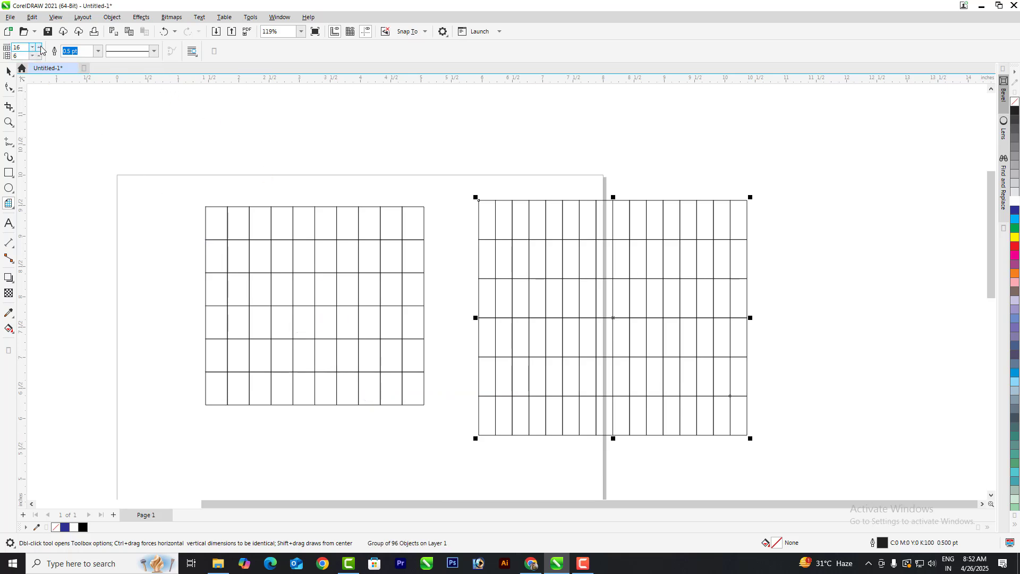
scroll(191, 153, down, 2)
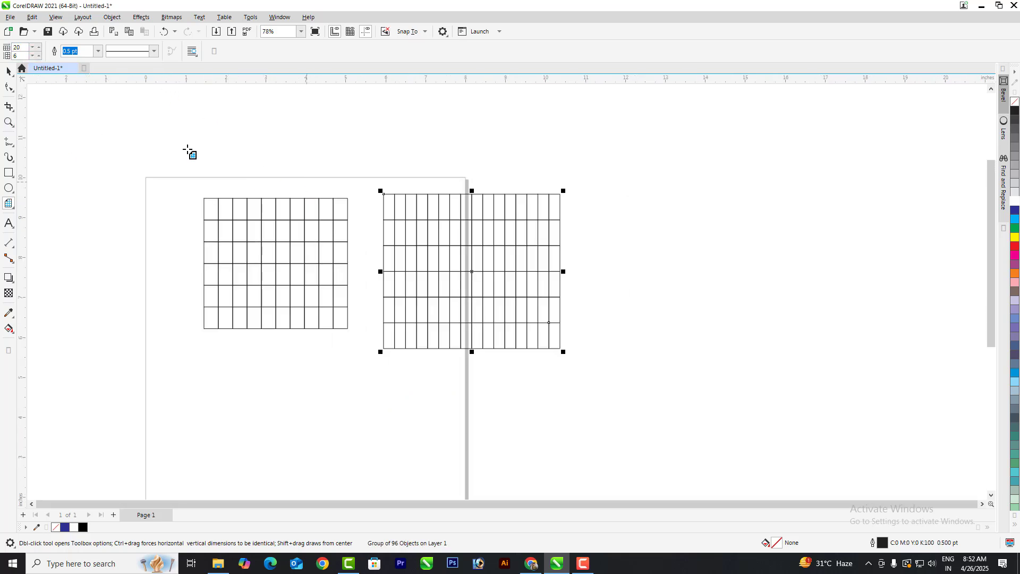
drag(605, 186, 822, 383)
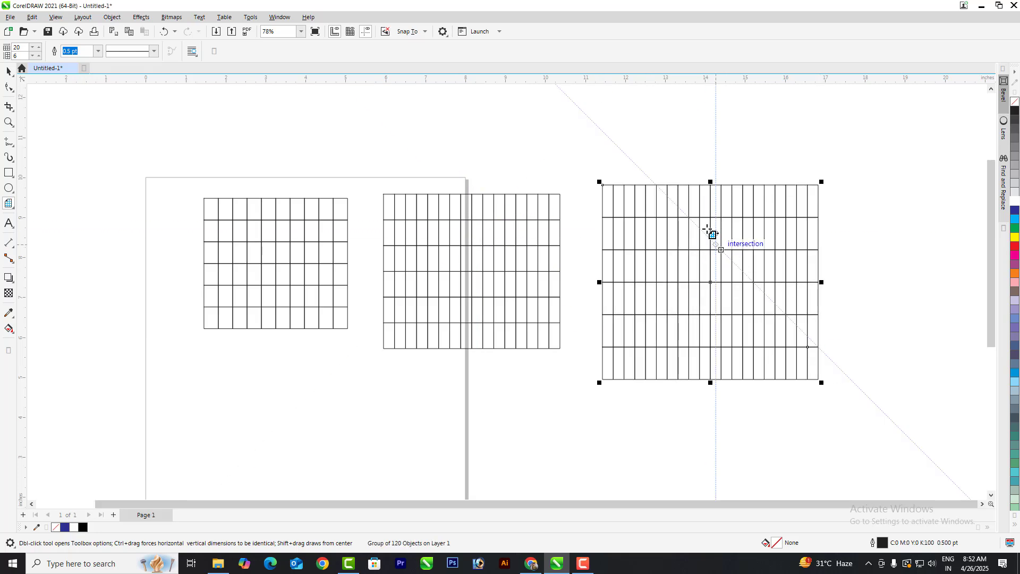
Try 10 pt and 8 pt outlines on the 20-column grid and set its outline width to 3 pt
click(98, 52)
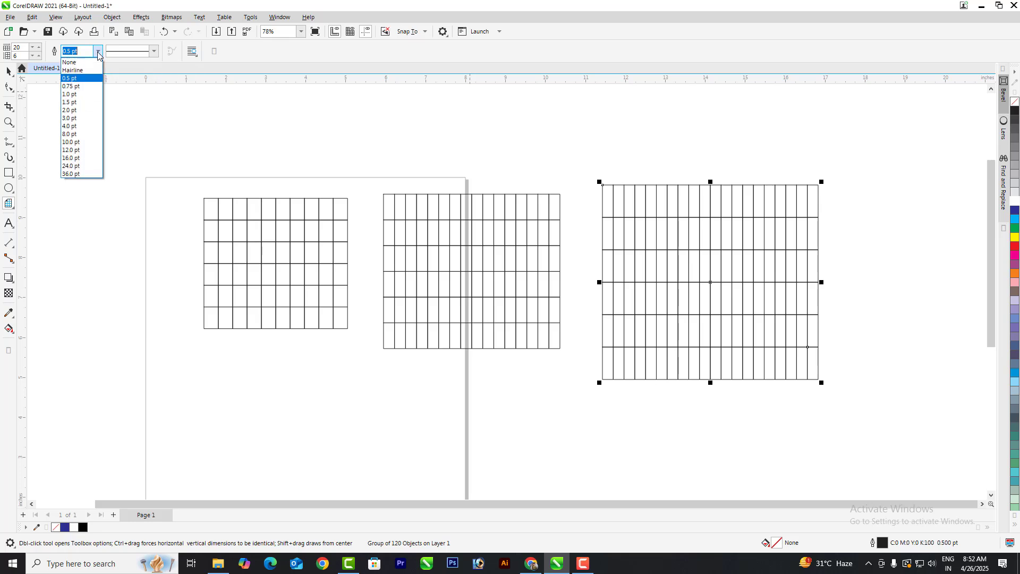
click(72, 143)
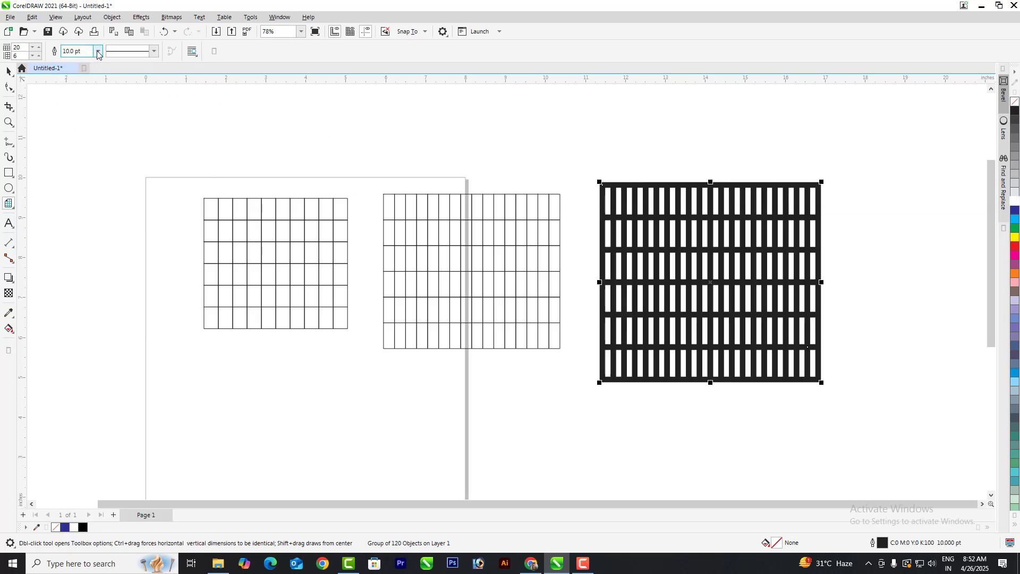
click(98, 52)
click(78, 138)
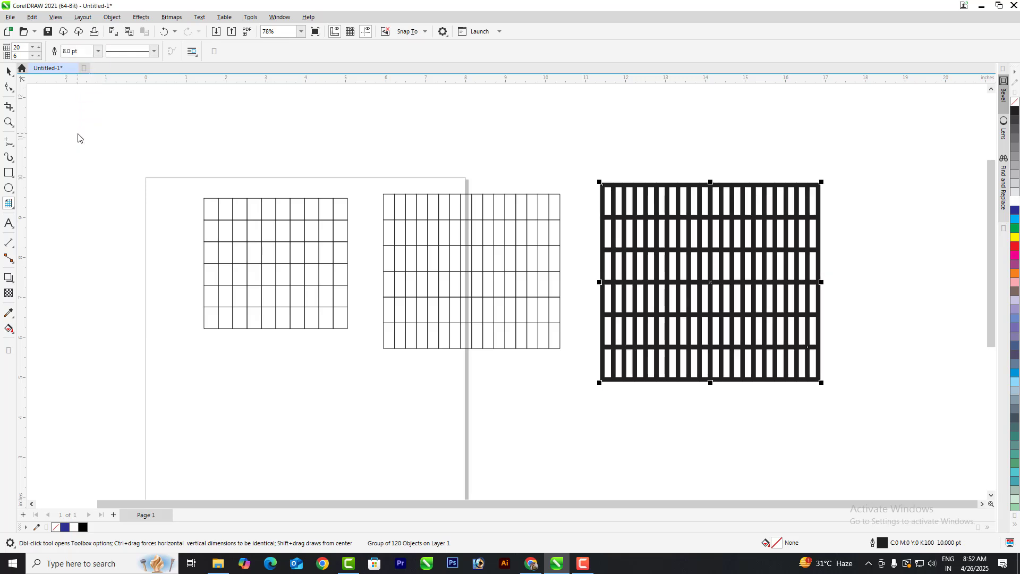
click(97, 52)
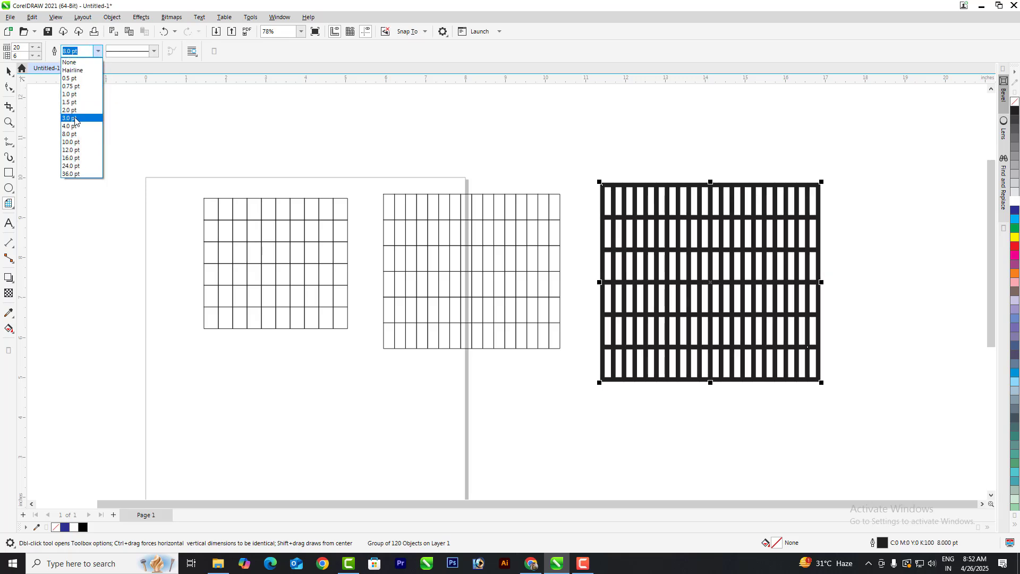
click(88, 125)
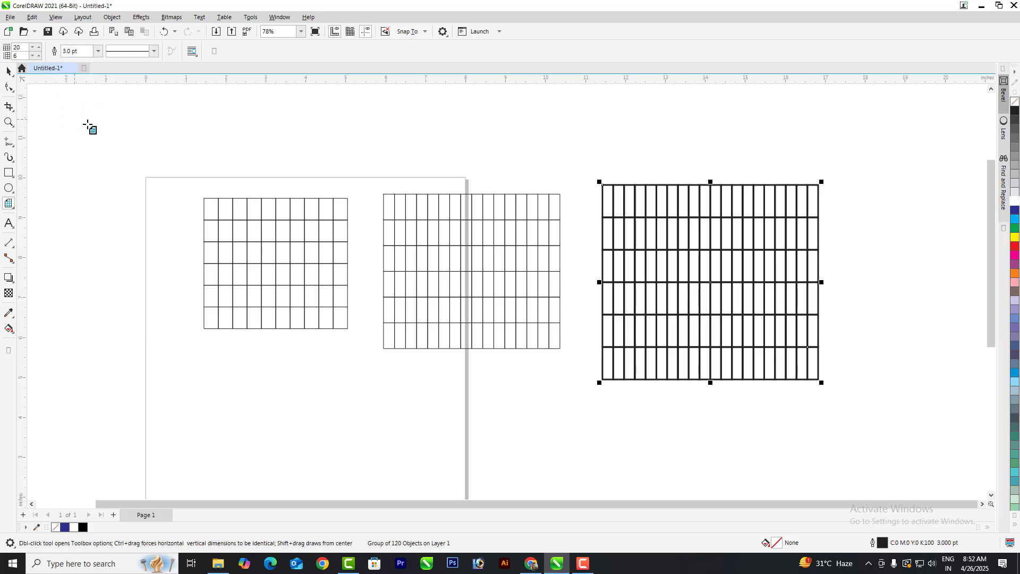
Apply a dashed line style to the 20-column grid and return to the Pick tool
click(153, 52)
click(133, 112)
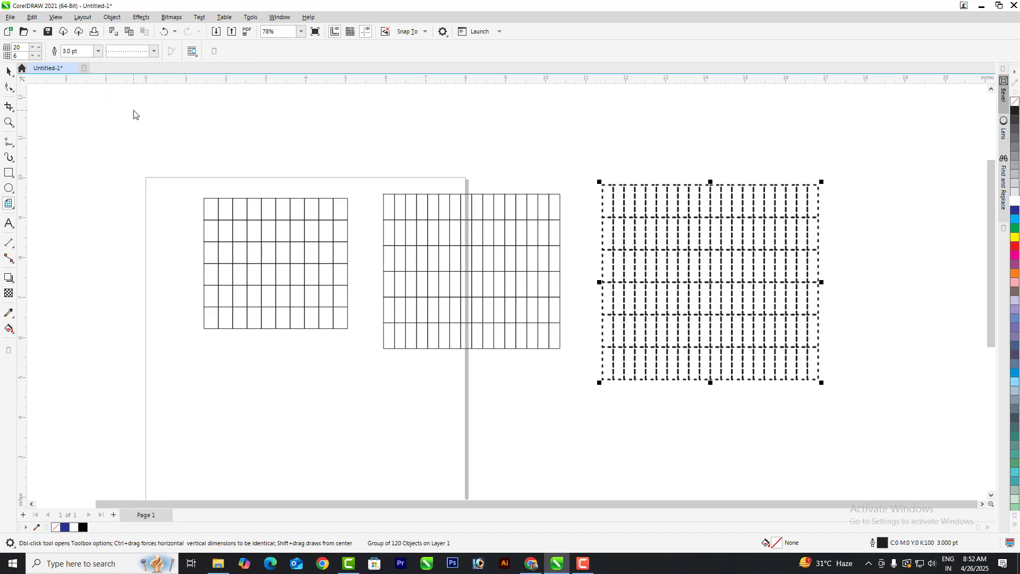
click(192, 53)
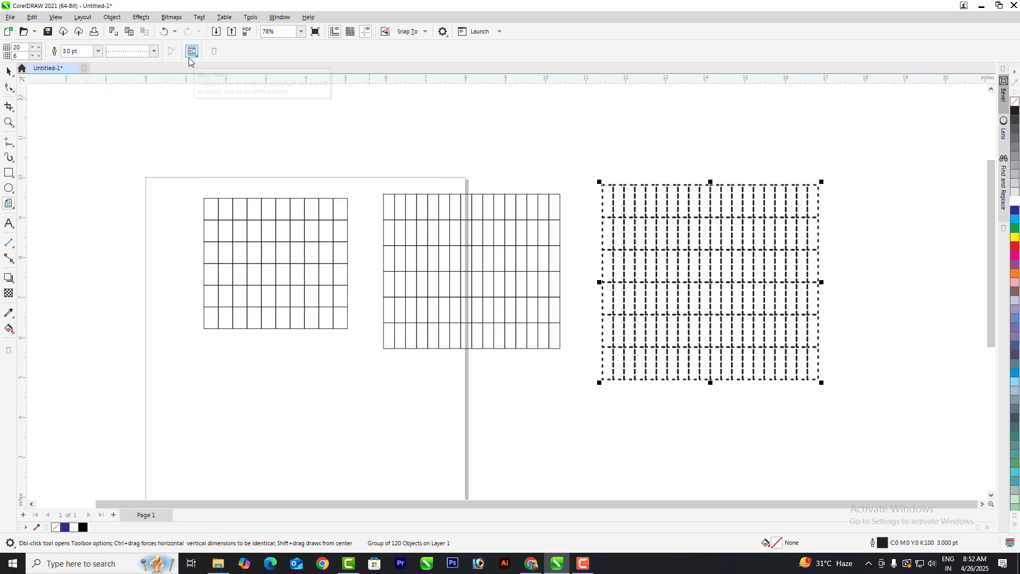
click(74, 110)
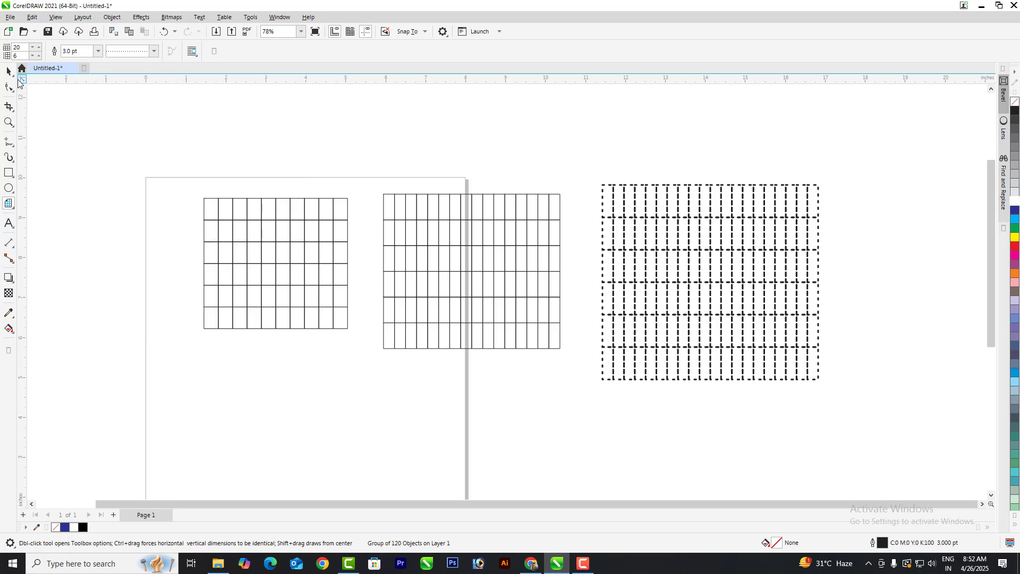
click(7, 205)
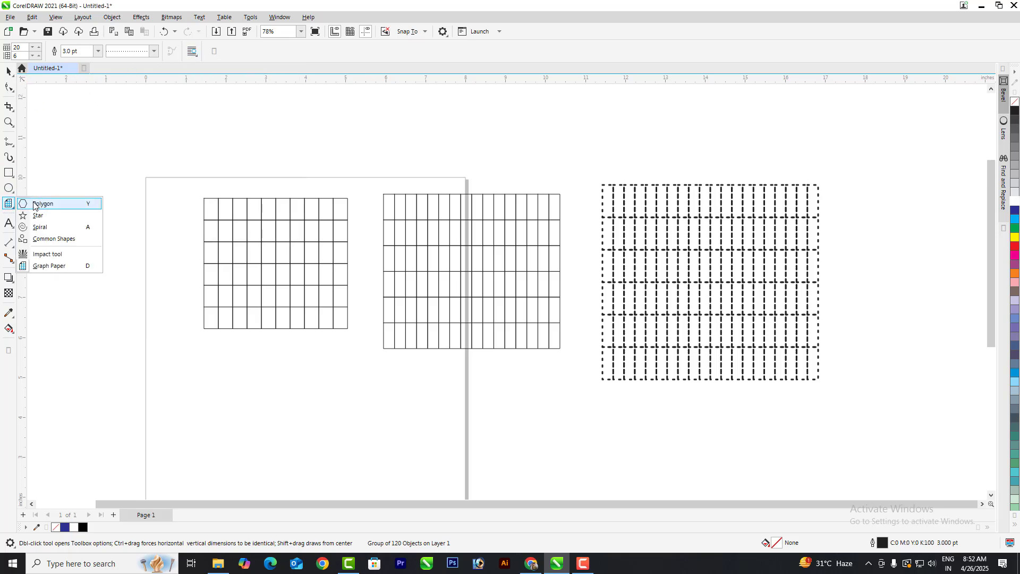
click(9, 71)
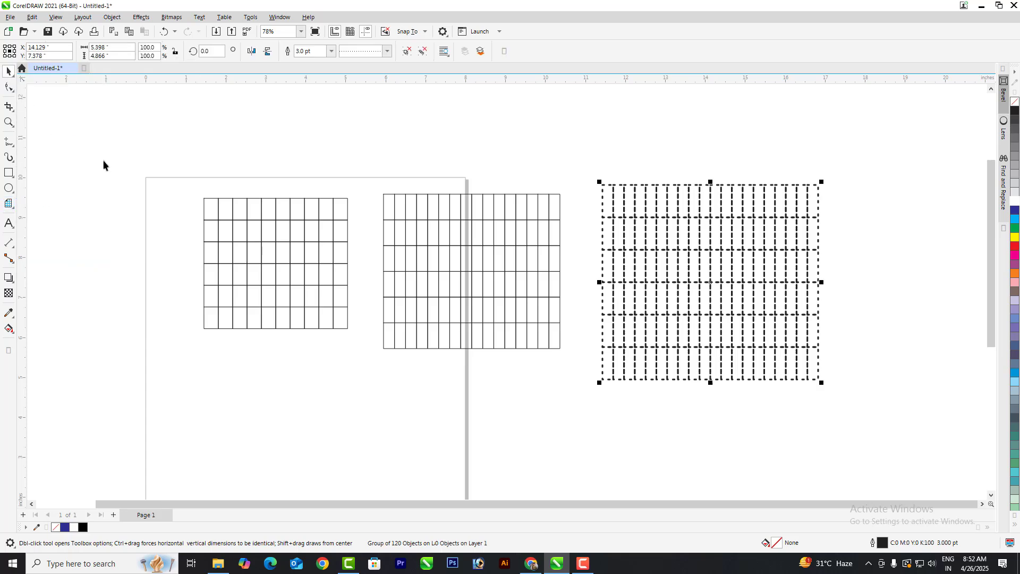
Switch to the YouTube channel page in Chrome and view its subscription notification options
click(537, 559)
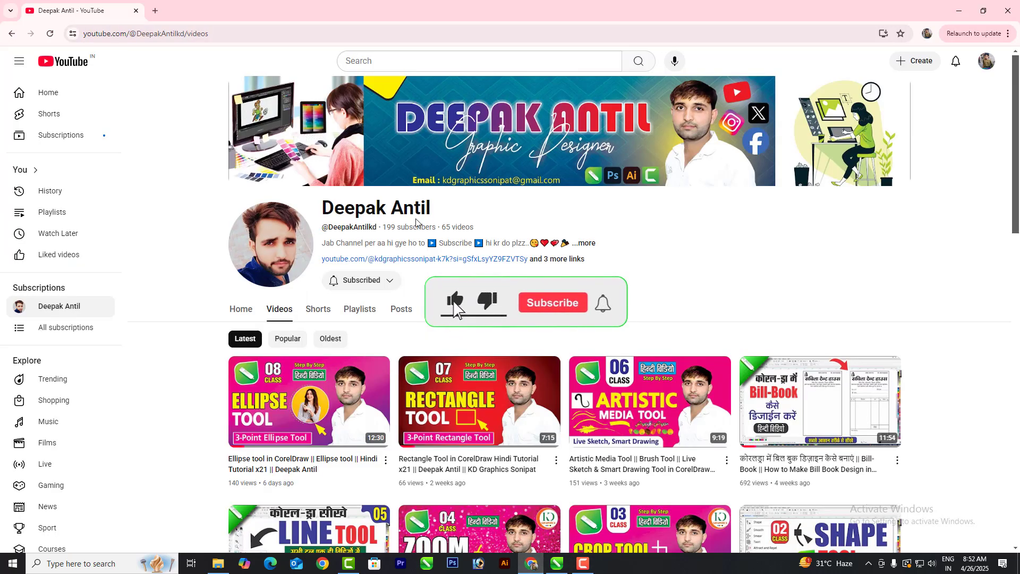
click(374, 280)
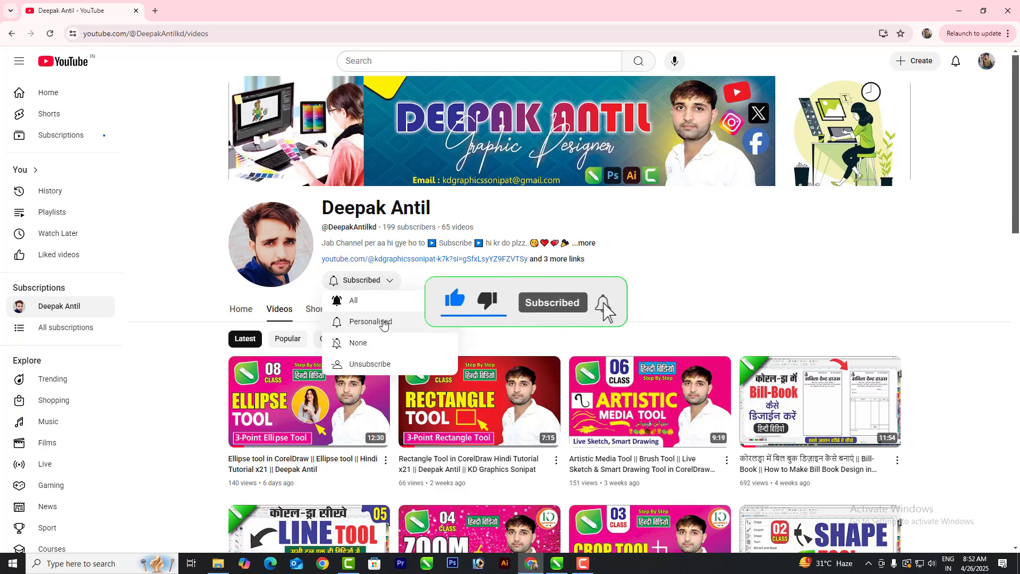
click(183, 369)
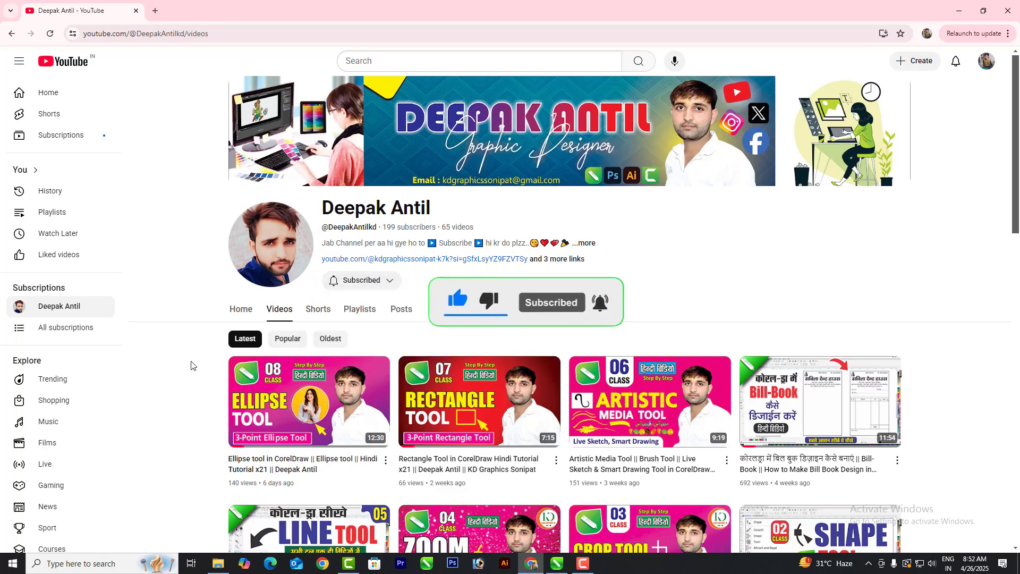